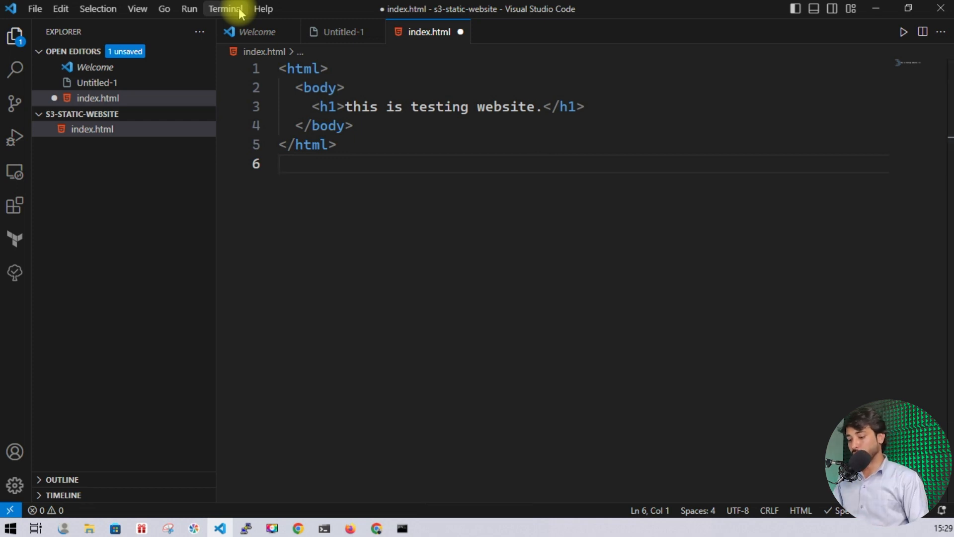
Save index.html and switch to the Amazon S3 console in Chrome
{"action": "key", "text": "ctrl+s"}
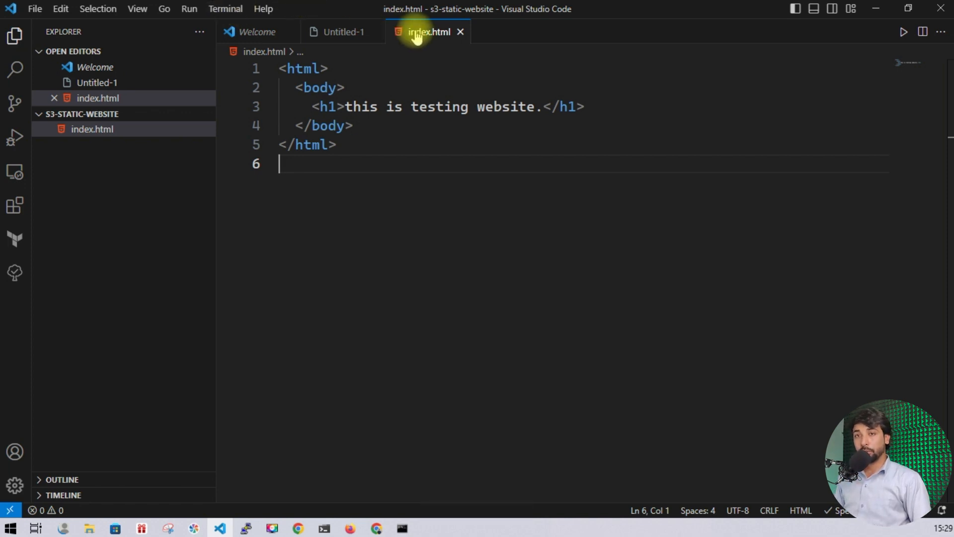
{"action": "mouse_move", "coordinate": [377, 527]}
{"action": "left_click", "coordinate": [430, 476]}
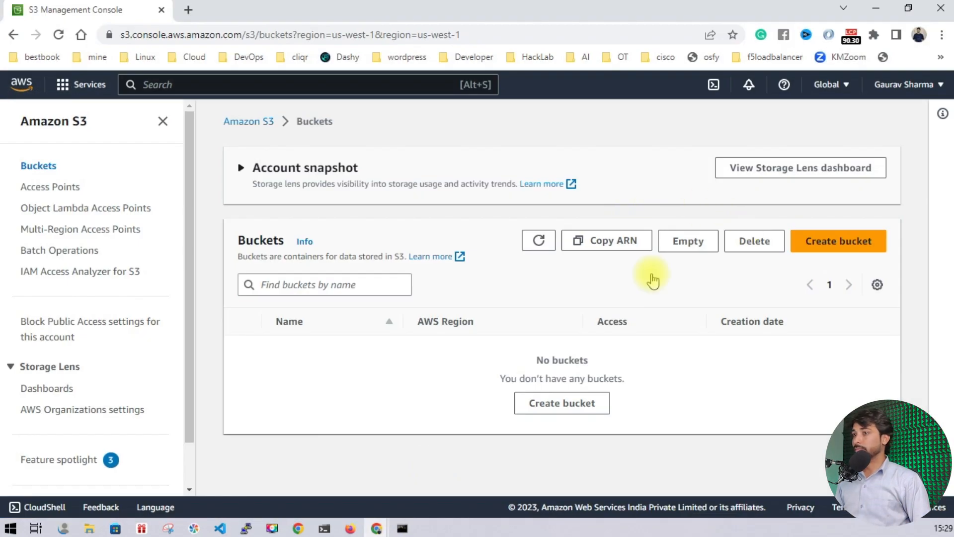
Create a bucket named static-website-demo-yt-gaurav, leaving the region and Object Lock settings at their defaults
{"action": "left_click", "coordinate": [814, 247]}
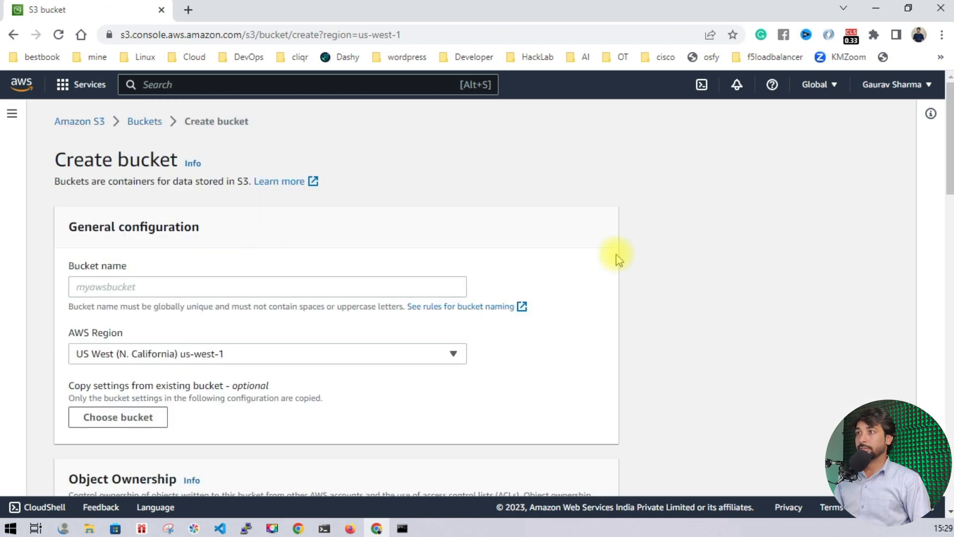
{"action": "left_click", "coordinate": [192, 288]}
{"action": "type", "text": "static-website-demo-yt-gaurav"}
{"action": "scroll", "coordinate": [251, 239], "scroll_direction": "down", "scroll_amount": 15}
{"action": "left_click", "coordinate": [94, 370]}
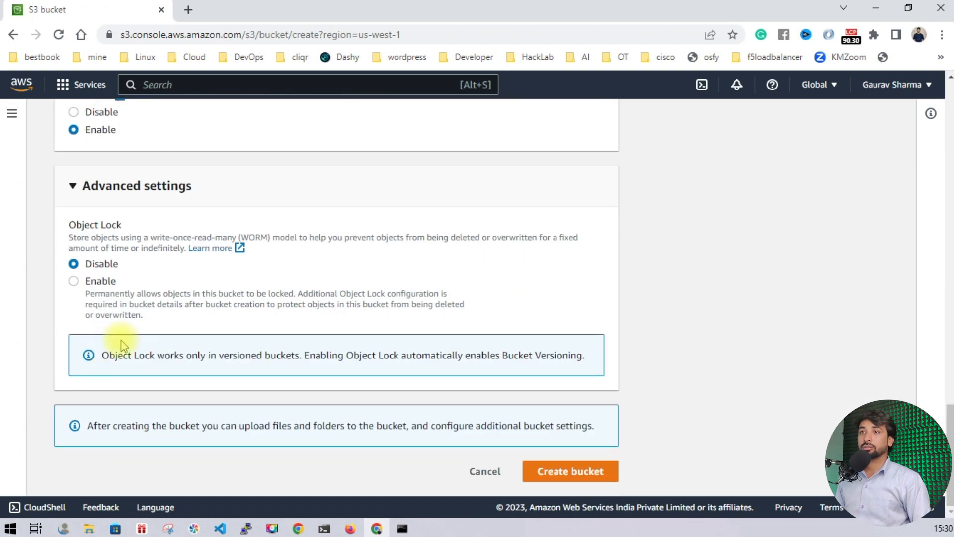
{"action": "scroll", "coordinate": [121, 341], "scroll_direction": "up", "scroll_amount": 15}
{"action": "scroll", "coordinate": [184, 295], "scroll_direction": "down", "scroll_amount": 15}
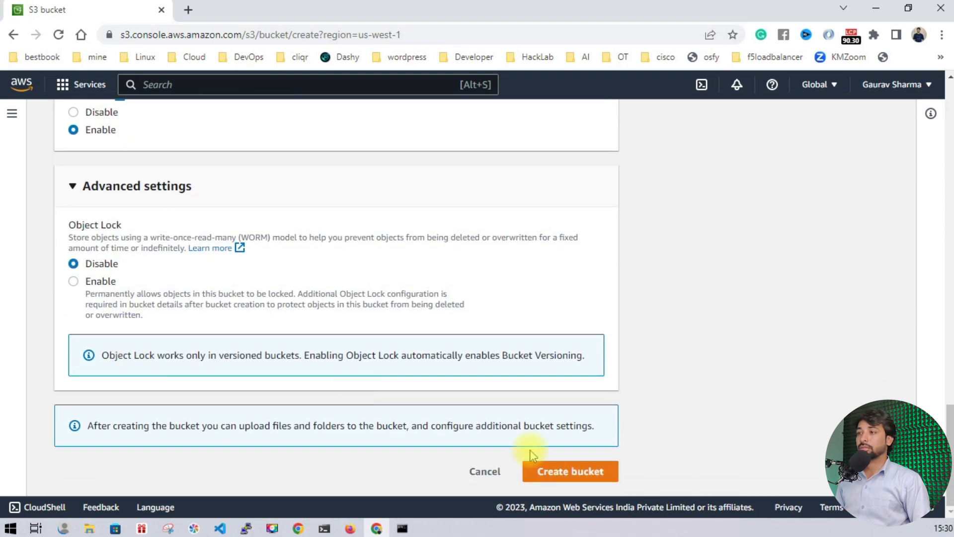
{"action": "left_click", "coordinate": [573, 474]}
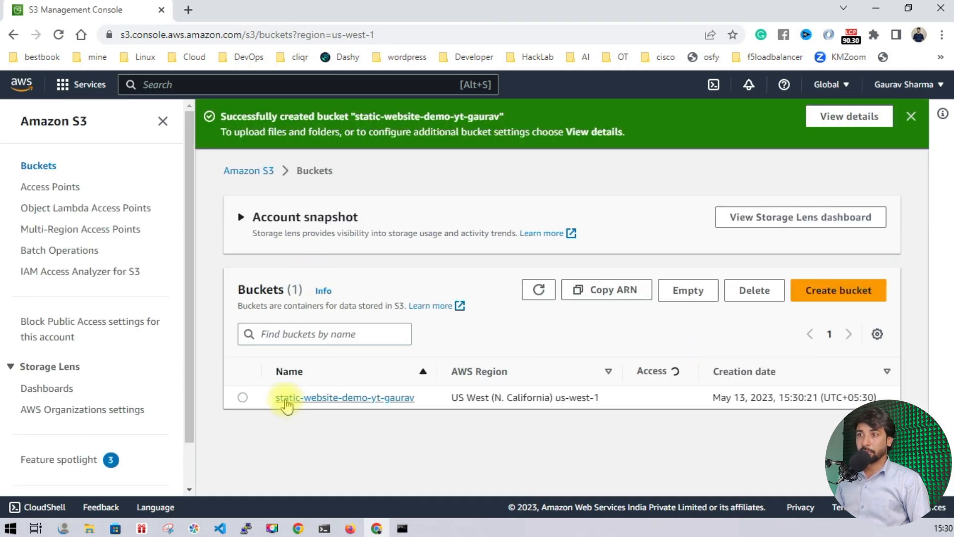
Open the static-website-demo-yt-gaurav bucket and look through its properties
{"action": "left_click", "coordinate": [342, 398]}
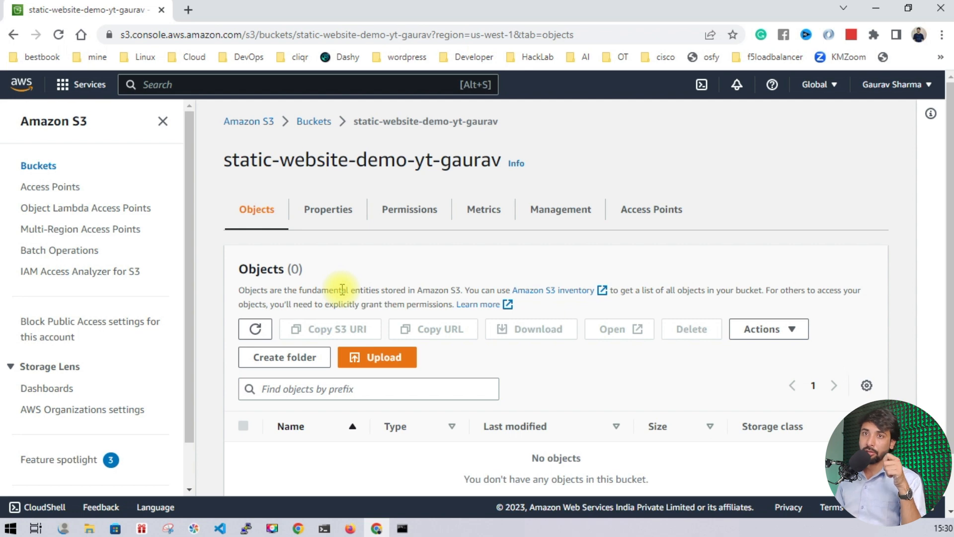
{"action": "scroll", "coordinate": [351, 299], "scroll_direction": "down", "scroll_amount": 1}
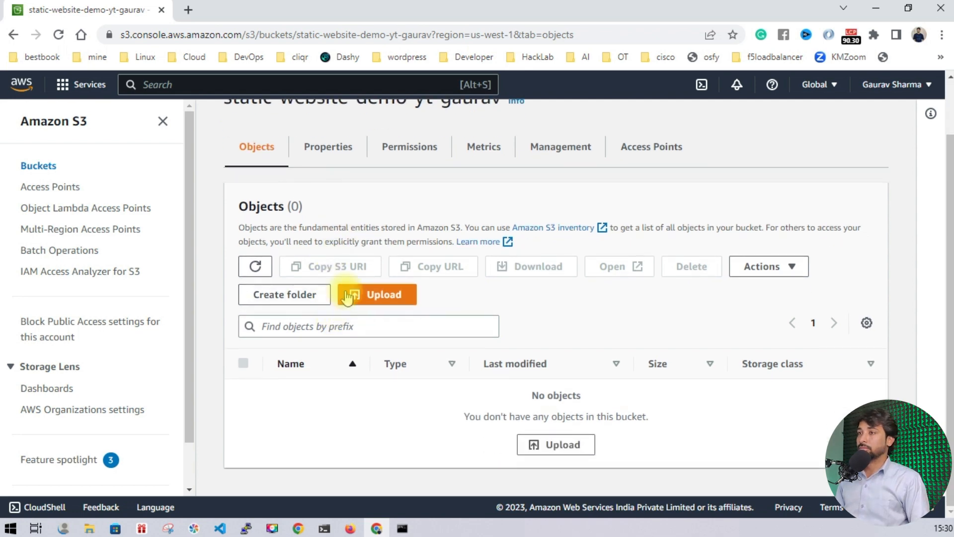
{"action": "left_click", "coordinate": [318, 163]}
{"action": "scroll", "coordinate": [298, 199], "scroll_direction": "down", "scroll_amount": 5}
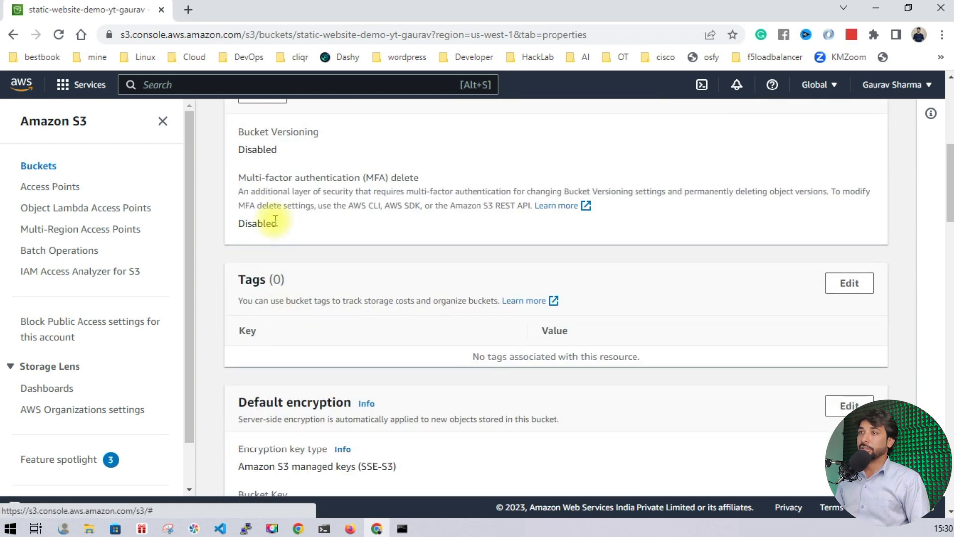
{"action": "scroll", "coordinate": [274, 220], "scroll_direction": "down", "scroll_amount": 7}
{"action": "scroll", "coordinate": [378, 246], "scroll_direction": "up", "scroll_amount": 3}
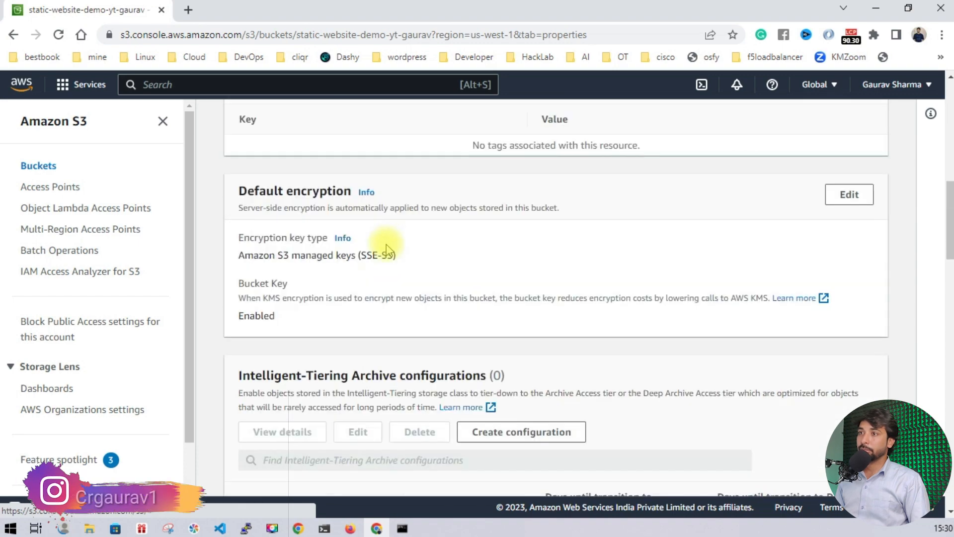
{"action": "scroll", "coordinate": [386, 247], "scroll_direction": "up", "scroll_amount": 10}
Turn off Block all public access in the bucket's permissions, save the change and approve it by entering confirm
{"action": "left_click", "coordinate": [388, 211]}
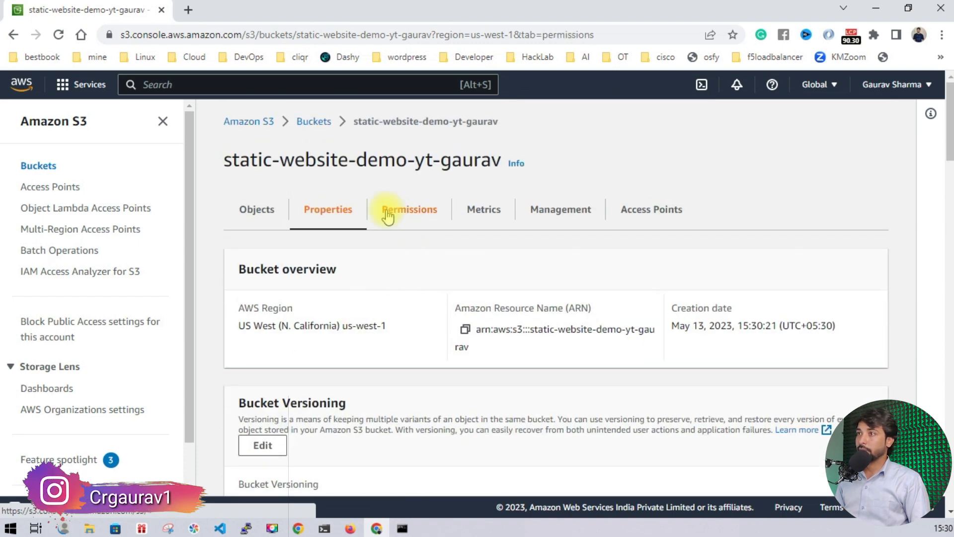
{"action": "scroll", "coordinate": [309, 348], "scroll_direction": "down", "scroll_amount": 3}
{"action": "left_click", "coordinate": [262, 337]}
{"action": "scroll", "coordinate": [243, 308], "scroll_direction": "down", "scroll_amount": 3}
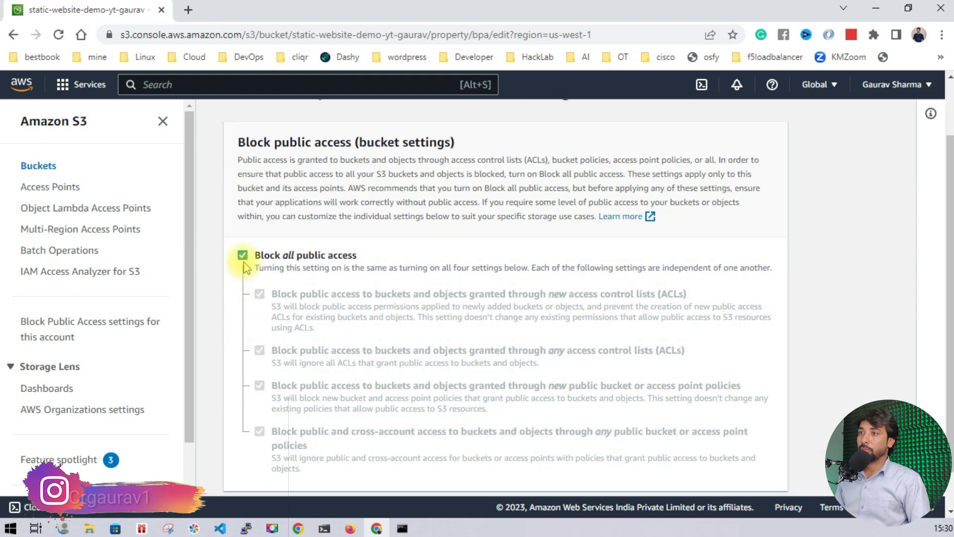
{"action": "left_click", "coordinate": [243, 255]}
{"action": "scroll", "coordinate": [283, 363], "scroll_direction": "down", "scroll_amount": 2}
{"action": "left_click", "coordinate": [716, 471]}
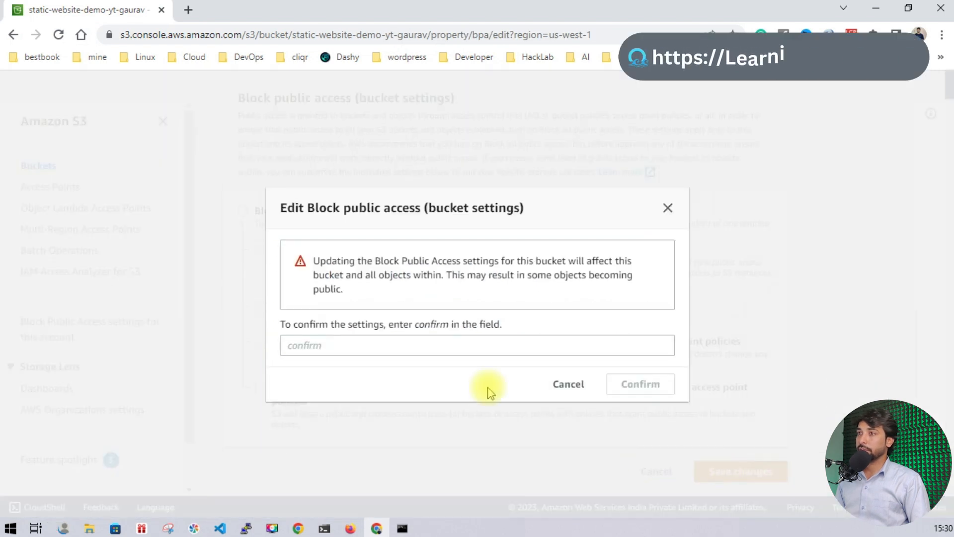
{"action": "left_click", "coordinate": [438, 346]}
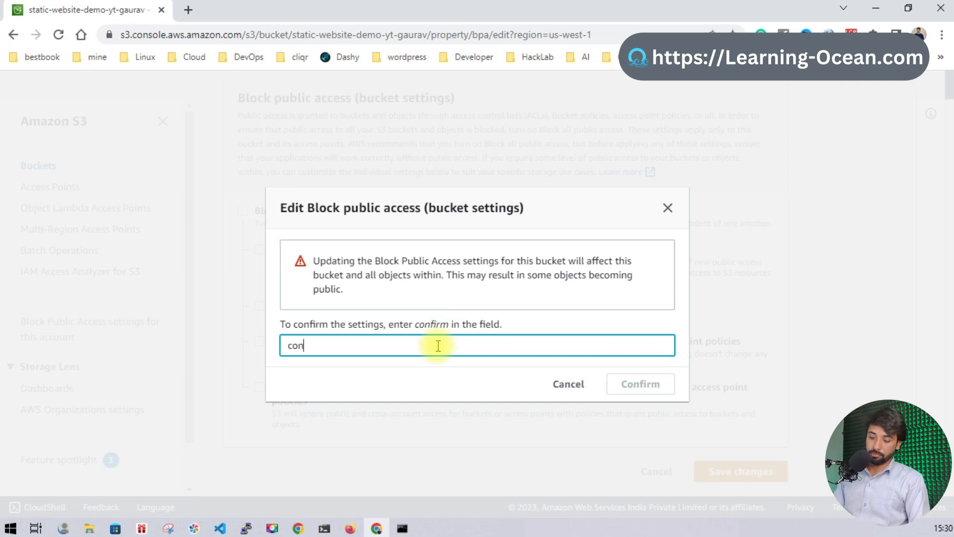
{"action": "type", "text": "confirm"}
{"action": "key", "text": "Return"}
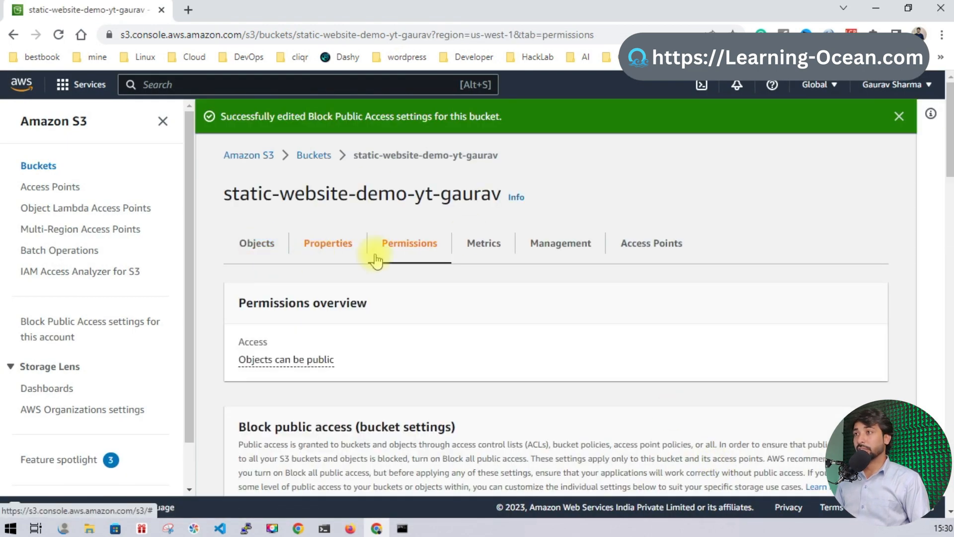
Open the bucket policy for editing and copy the bucket ARN
{"action": "scroll", "coordinate": [373, 282], "scroll_direction": "down", "scroll_amount": 10}
{"action": "scroll", "coordinate": [269, 217], "scroll_direction": "up", "scroll_amount": 2}
{"action": "scroll", "coordinate": [268, 217], "scroll_direction": "up", "scroll_amount": 1}
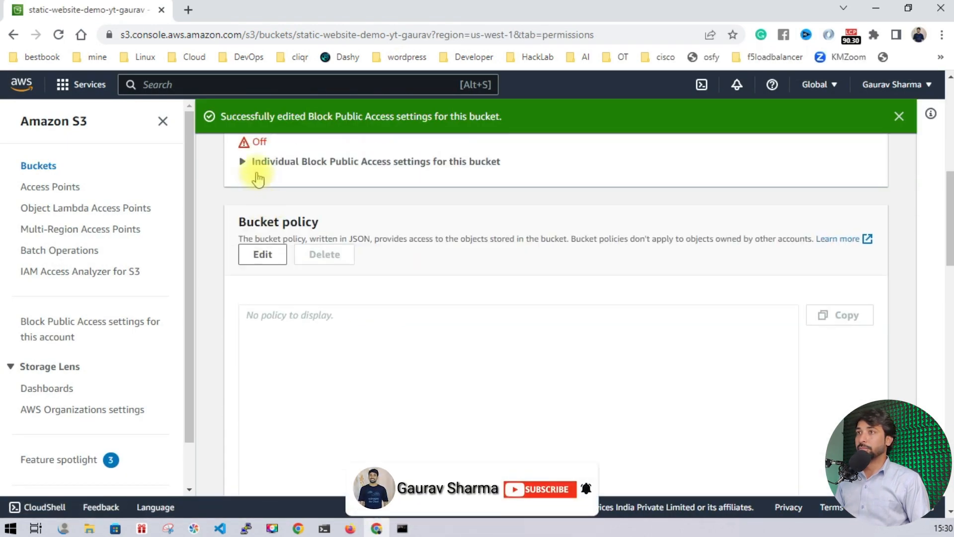
{"action": "left_click_drag", "start_coordinate": [237, 222], "coordinate": [347, 229]}
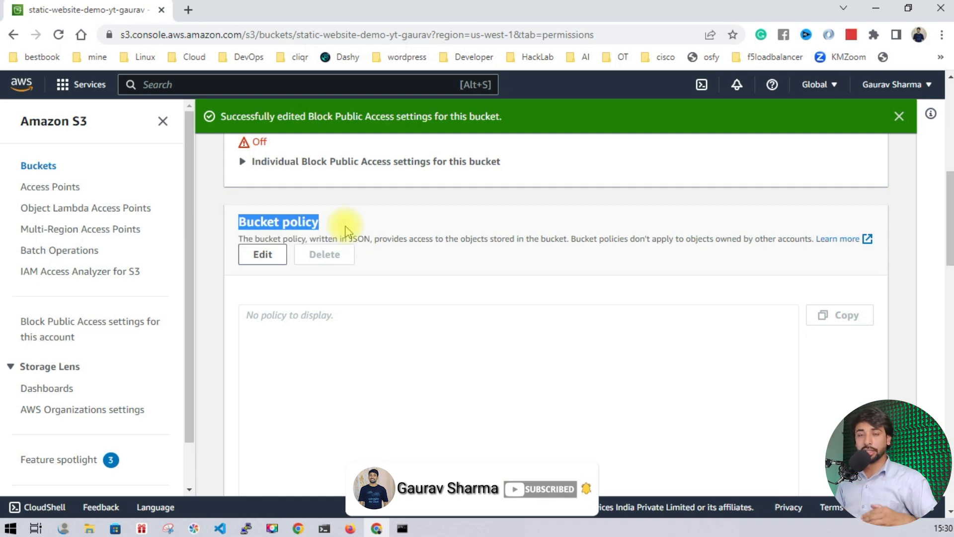
{"action": "scroll", "coordinate": [306, 330], "scroll_direction": "up", "scroll_amount": 1}
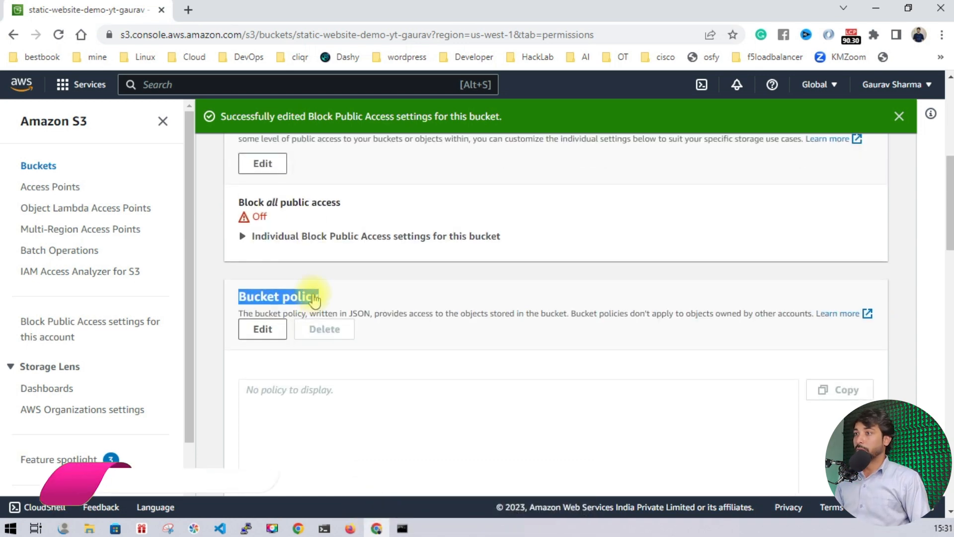
{"action": "scroll", "coordinate": [311, 295], "scroll_direction": "down", "scroll_amount": 2}
{"action": "scroll", "coordinate": [301, 296], "scroll_direction": "up", "scroll_amount": 2}
{"action": "left_click", "coordinate": [258, 326]}
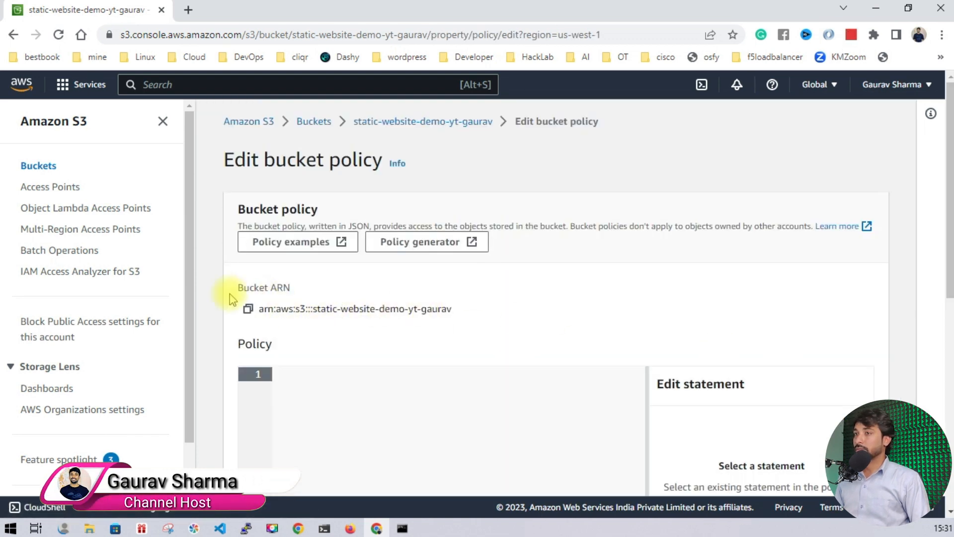
{"action": "left_click", "coordinate": [248, 309]}
{"action": "scroll", "coordinate": [704, 313], "scroll_direction": "down", "scroll_amount": 4}
{"action": "scroll", "coordinate": [572, 320], "scroll_direction": "up", "scroll_amount": 4}
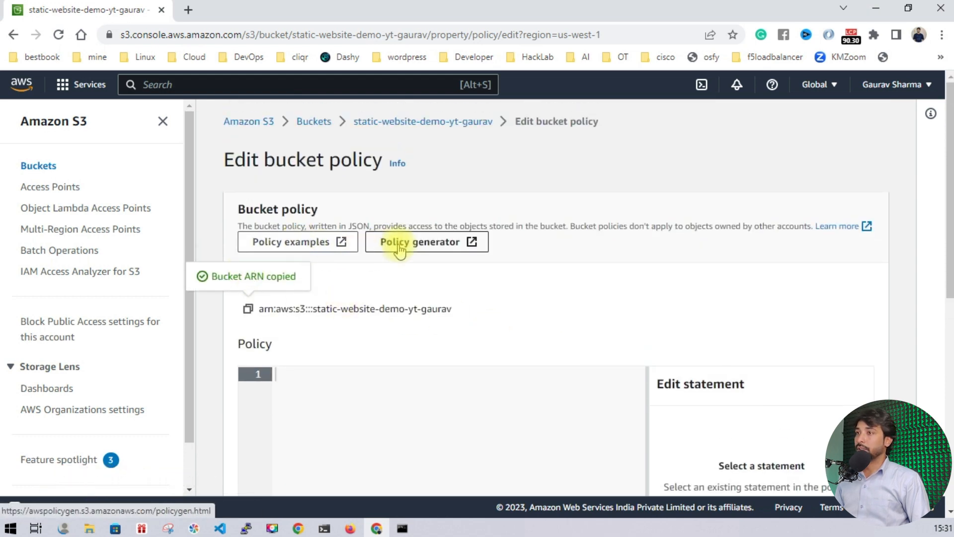
Open the AWS Policy Generator and set up an S3 bucket policy statement with effect Allow and principal *
{"action": "left_click", "coordinate": [403, 244]}
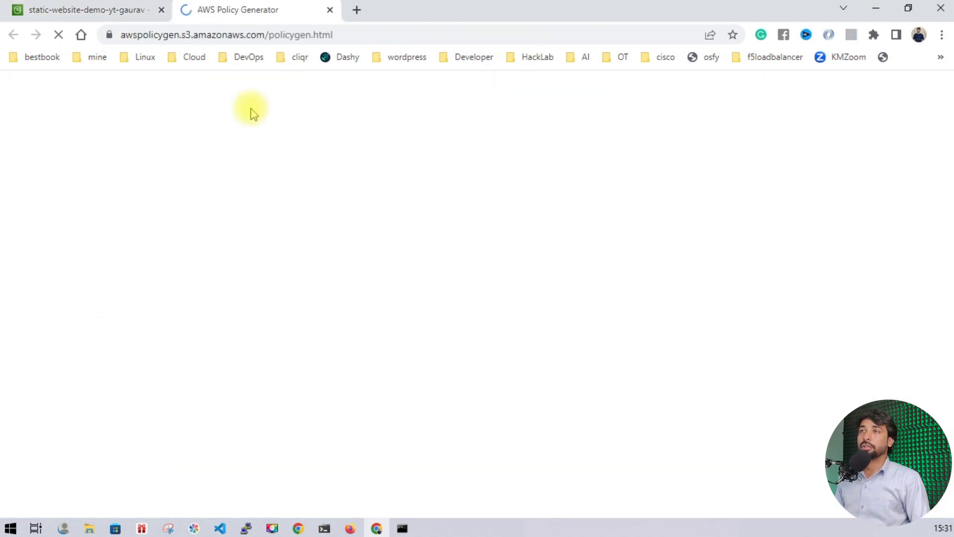
{"action": "scroll", "coordinate": [299, 209], "scroll_direction": "down", "scroll_amount": 1}
{"action": "left_click", "coordinate": [336, 191]}
{"action": "left_click", "coordinate": [335, 217]}
{"action": "scroll", "coordinate": [117, 324], "scroll_direction": "down", "scroll_amount": 4}
Choose the GetObject action, paste the copied bucket ARN as the resource, and add the statement
{"action": "left_click", "coordinate": [348, 186]}
{"action": "scroll", "coordinate": [325, 268], "scroll_direction": "down", "scroll_amount": 7}
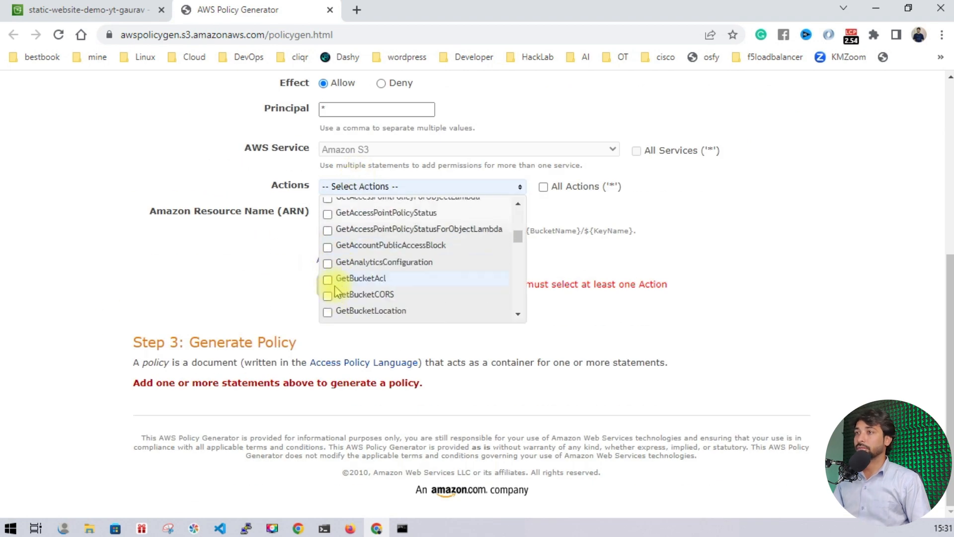
{"action": "scroll", "coordinate": [328, 298], "scroll_direction": "down", "scroll_amount": 3}
{"action": "left_click", "coordinate": [327, 316]}
{"action": "left_click", "coordinate": [341, 213]}
{"action": "key", "text": "ctrl+v"}
{"action": "left_click", "coordinate": [354, 288]}
{"action": "scroll", "coordinate": [569, 288], "scroll_direction": "down", "scroll_amount": 3}
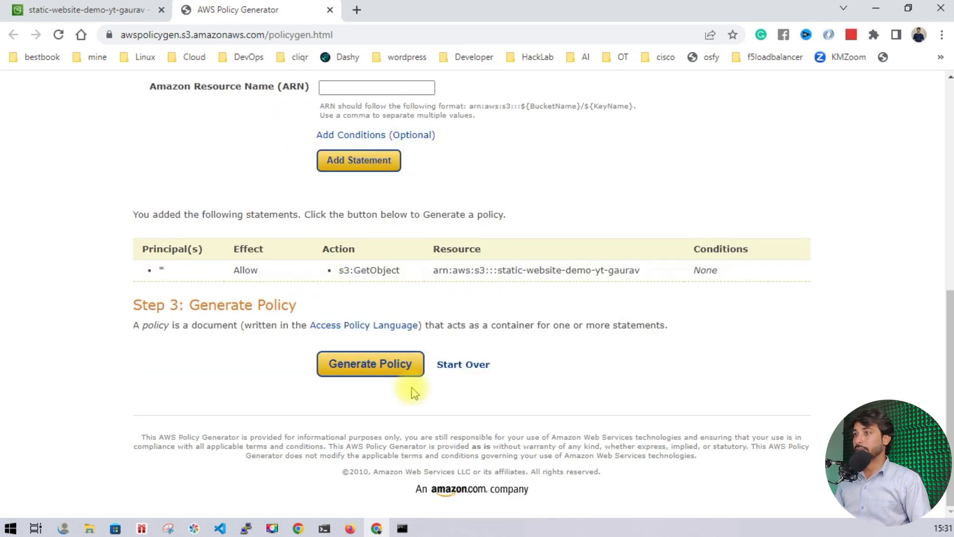
Generate the policy JSON, copy it and paste it into the bucket's policy editor
{"action": "left_click", "coordinate": [350, 363]}
{"action": "key", "text": "ctrl+a"}
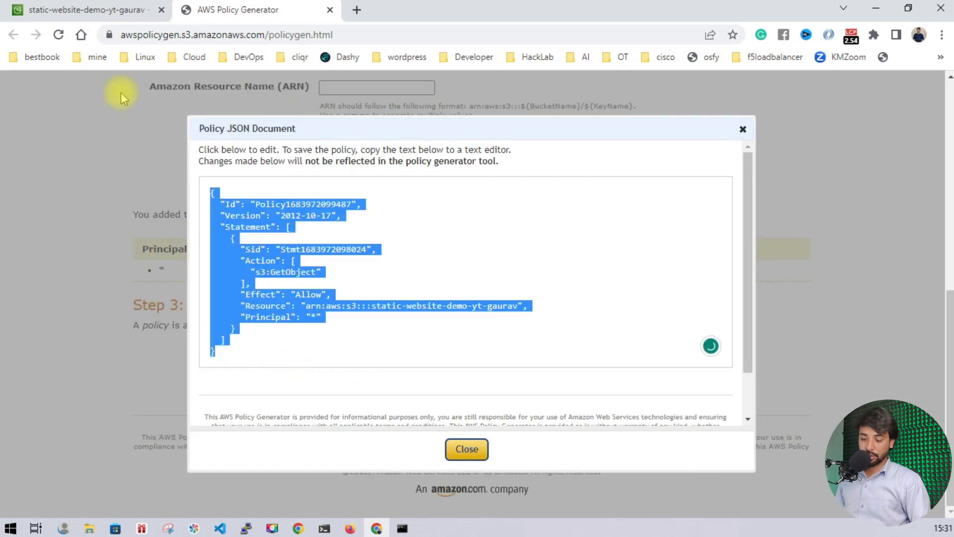
{"action": "key", "text": "ctrl+c"}
{"action": "left_click", "coordinate": [81, 7]}
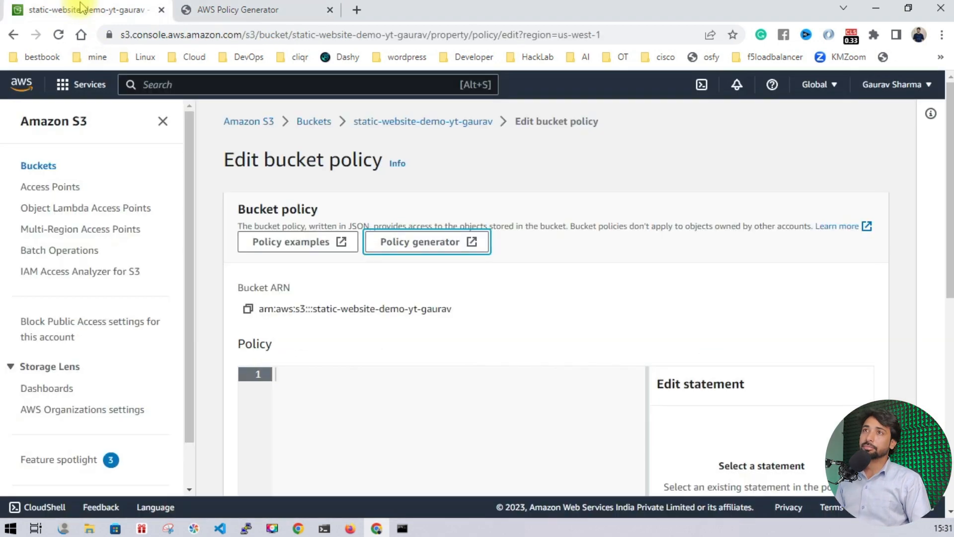
{"action": "left_click", "coordinate": [286, 383]}
{"action": "key", "text": "ctrl+v"}
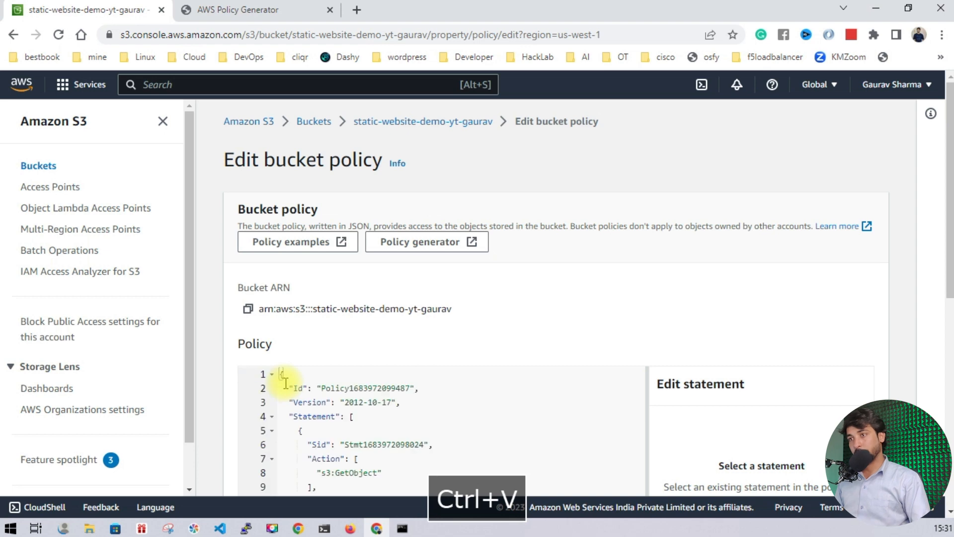
Append /* to the bucket ARN in the policy's Resource line and save the bucket policy
{"action": "scroll", "coordinate": [318, 348], "scroll_direction": "down", "scroll_amount": 3}
{"action": "left_click", "coordinate": [568, 373]}
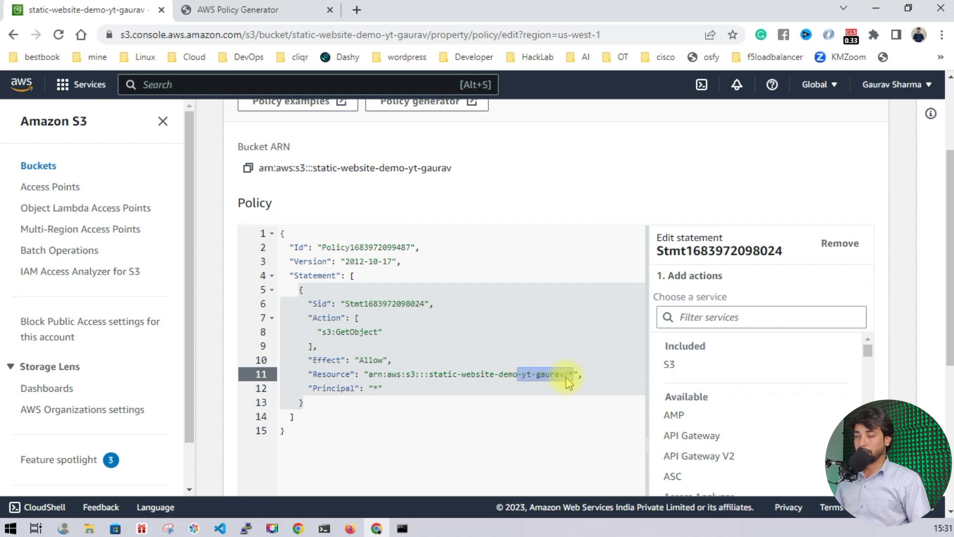
{"action": "scroll", "coordinate": [561, 377], "scroll_direction": "down", "scroll_amount": 5}
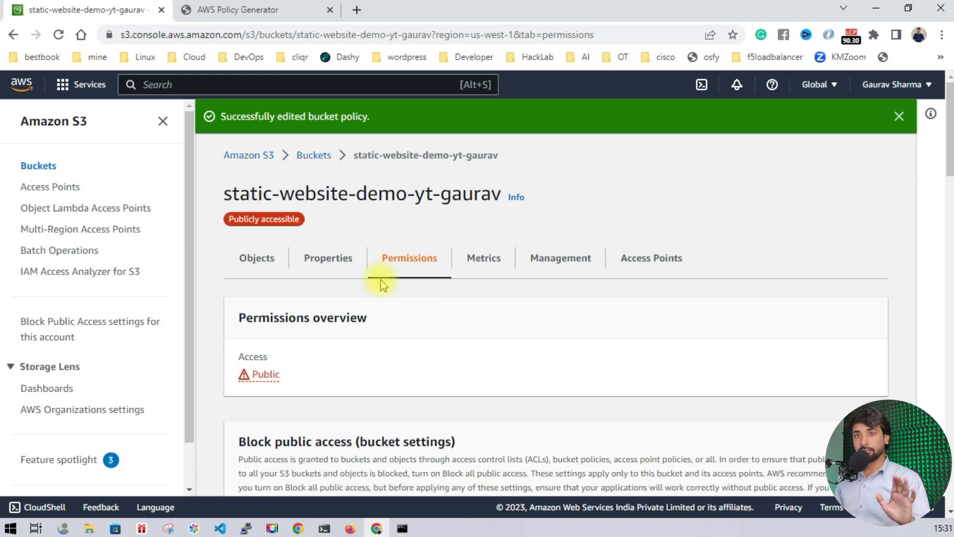
Open the bucket's static website hosting settings and enable hosting
{"action": "left_click", "coordinate": [327, 260]}
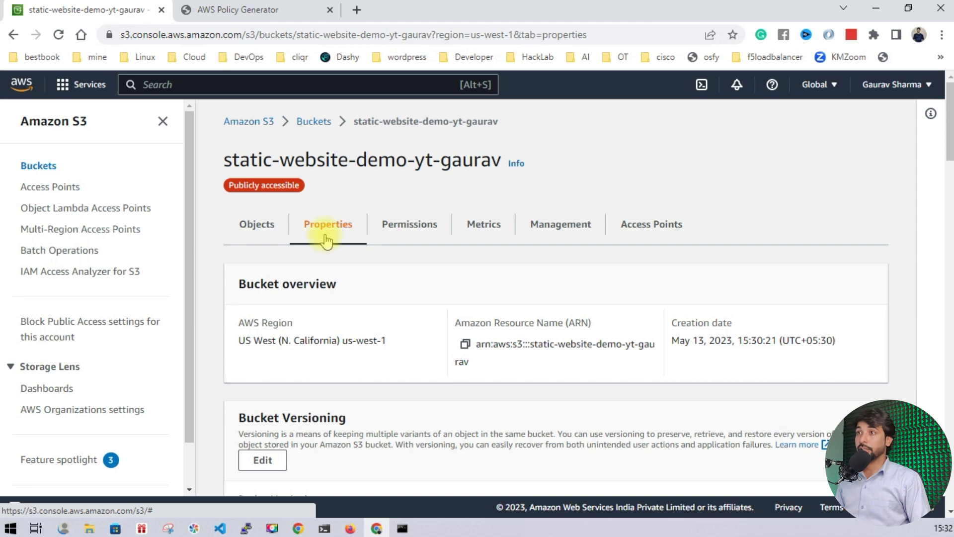
{"action": "scroll", "coordinate": [324, 236], "scroll_direction": "down", "scroll_amount": 15}
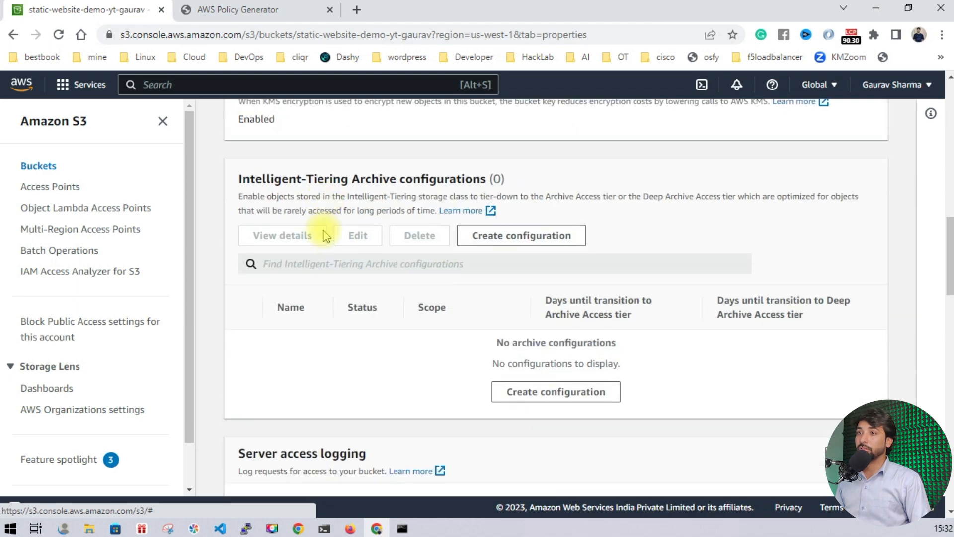
{"action": "scroll", "coordinate": [324, 235], "scroll_direction": "down", "scroll_amount": 15}
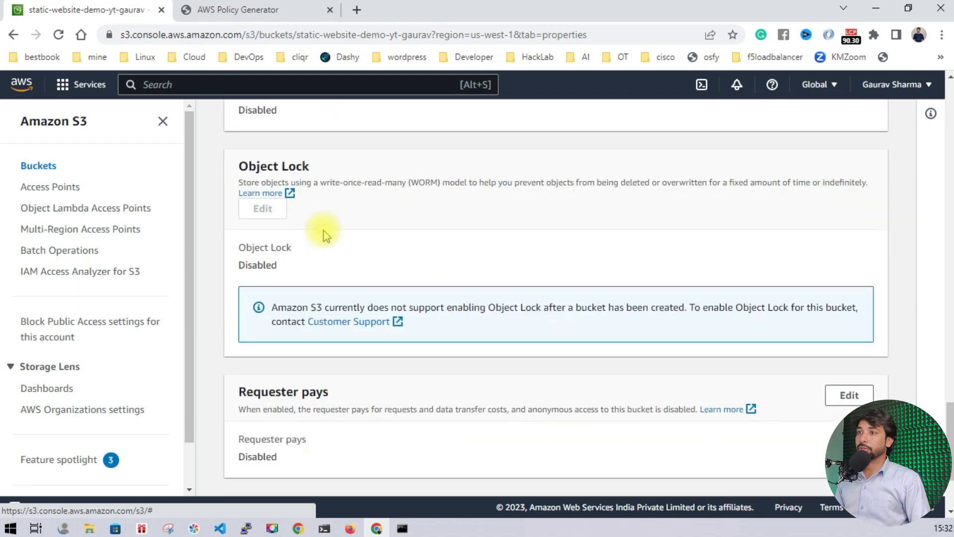
{"action": "scroll", "coordinate": [322, 233], "scroll_direction": "down", "scroll_amount": 1}
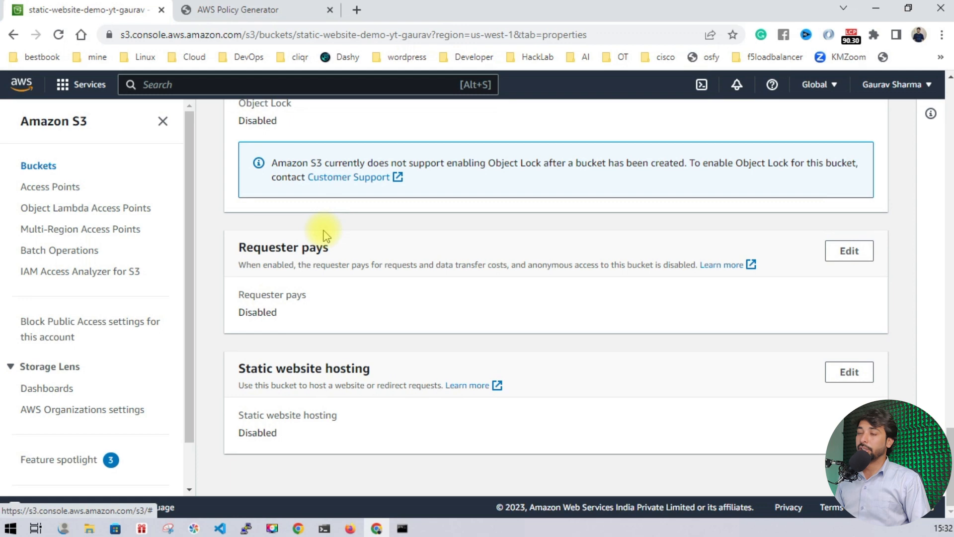
{"action": "left_click", "coordinate": [849, 373]}
{"action": "left_click", "coordinate": [293, 304]}
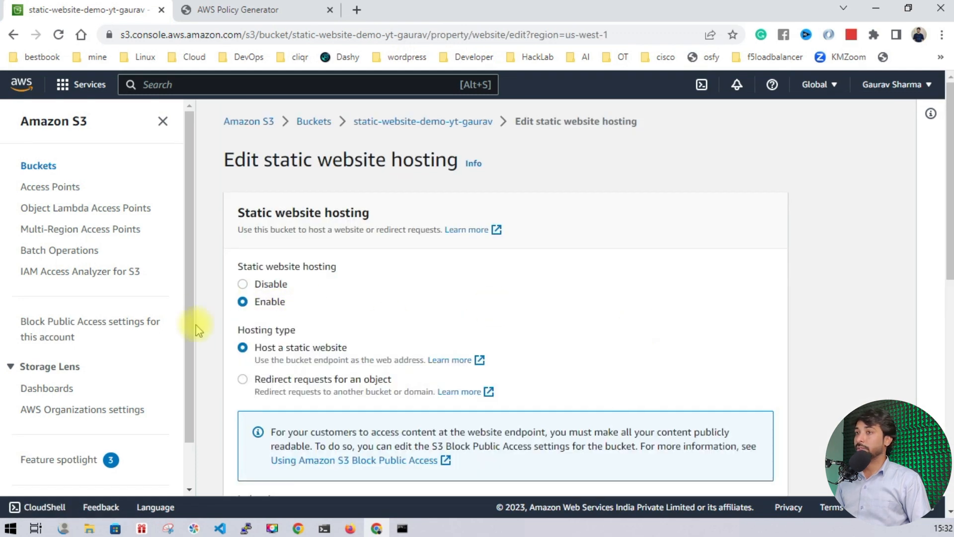
Set the index document to index.html and save the static website hosting settings
{"action": "scroll", "coordinate": [479, 354], "scroll_direction": "down", "scroll_amount": 4}
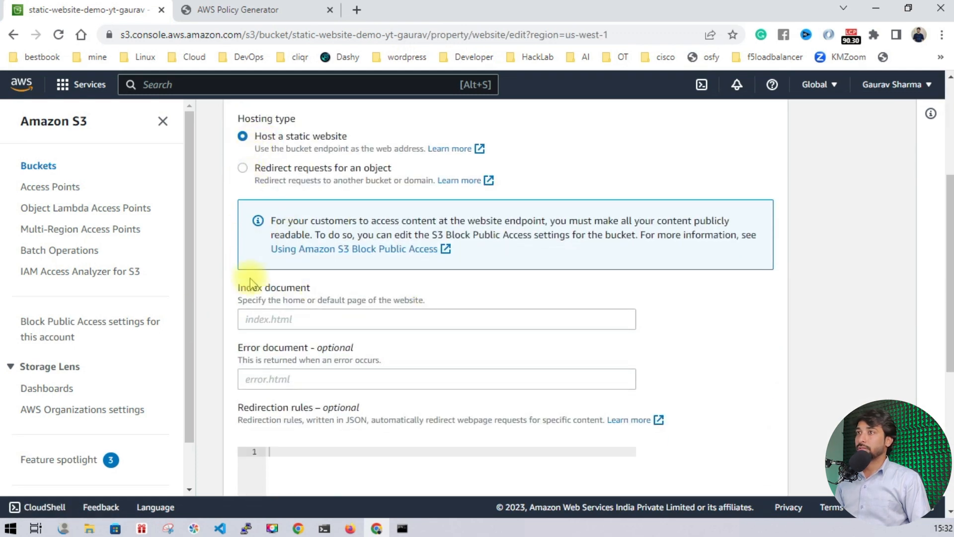
{"action": "left_click", "coordinate": [255, 319]}
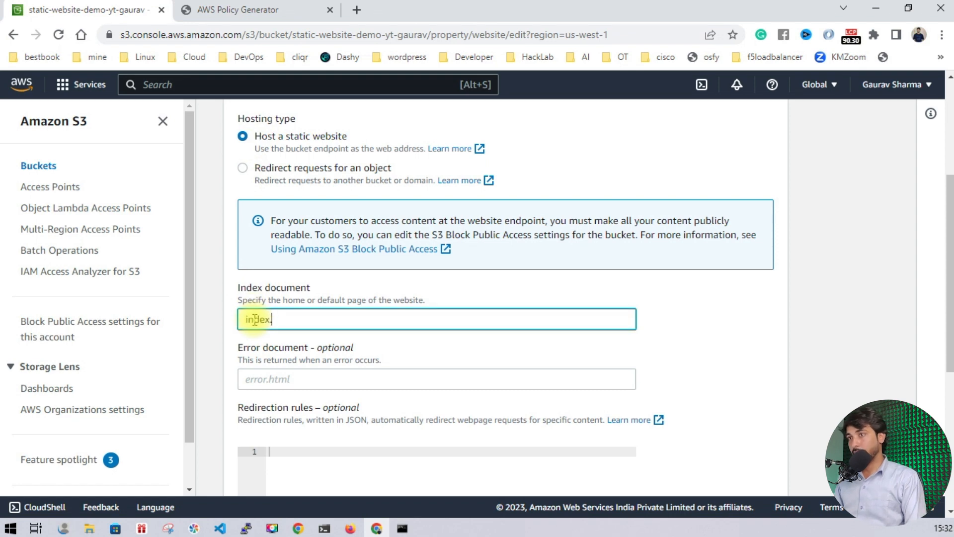
{"action": "scroll", "coordinate": [454, 364], "scroll_direction": "down", "scroll_amount": 6}
{"action": "left_click", "coordinate": [726, 471]}
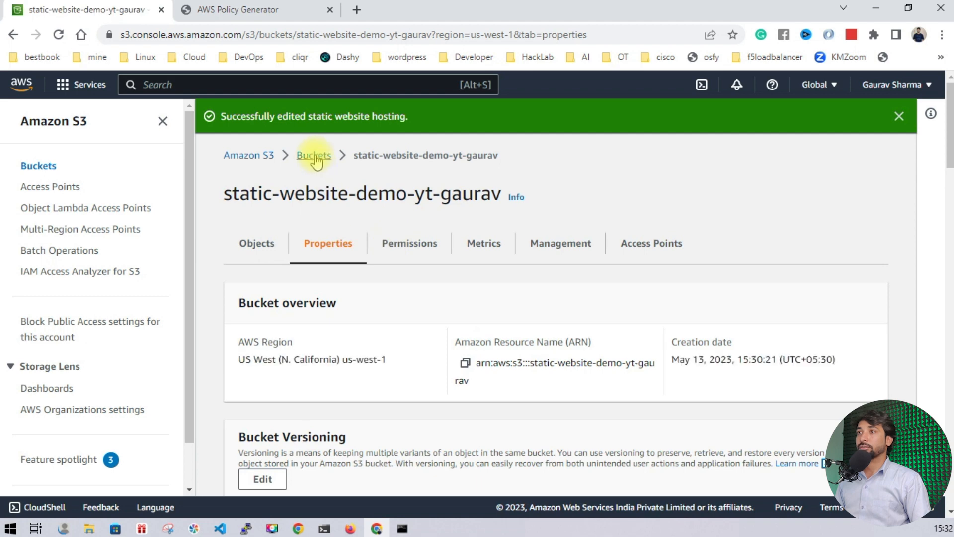
Go to the bucket's object list and open its upload page
{"action": "left_click", "coordinate": [314, 156]}
{"action": "left_click", "coordinate": [343, 347]}
{"action": "scroll", "coordinate": [467, 288], "scroll_direction": "down", "scroll_amount": 1}
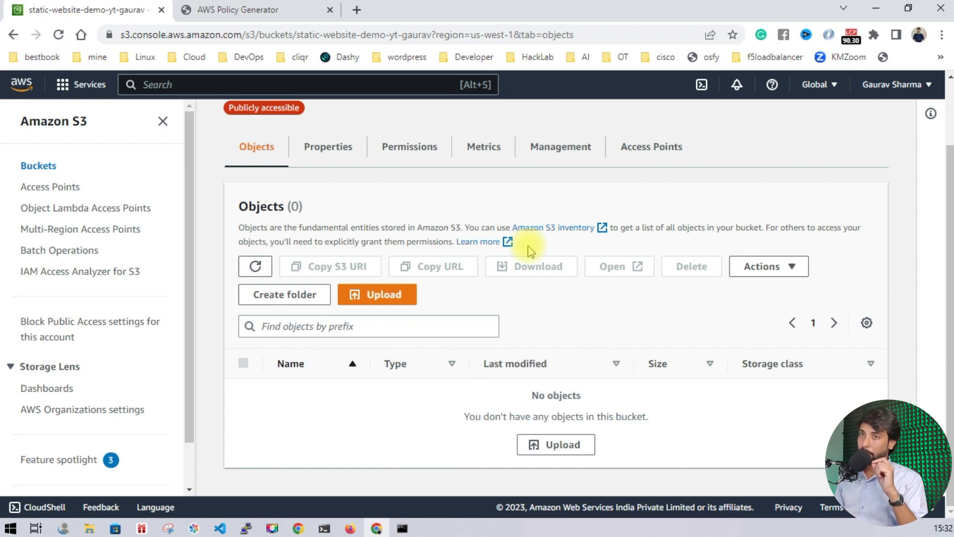
{"action": "left_click", "coordinate": [581, 443]}
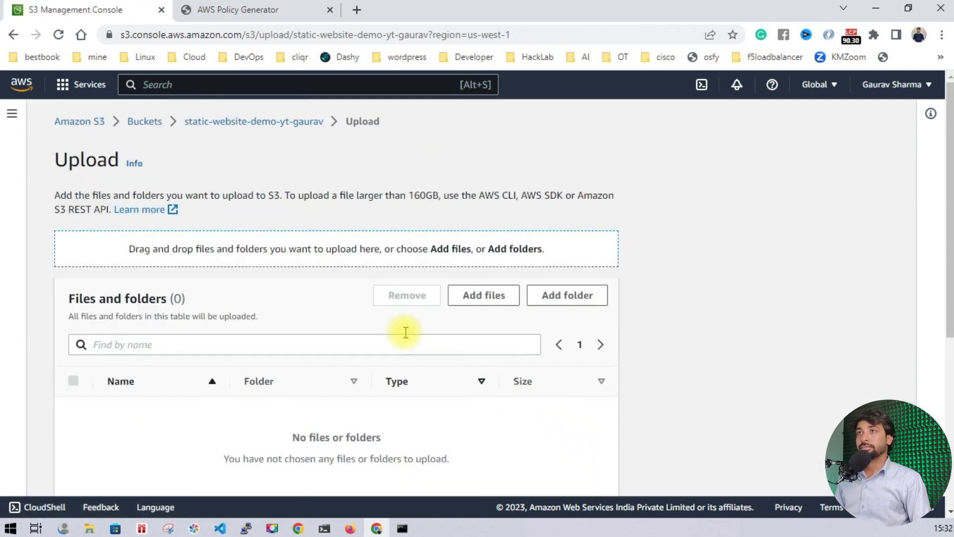
{"action": "left_click", "coordinate": [567, 298]}
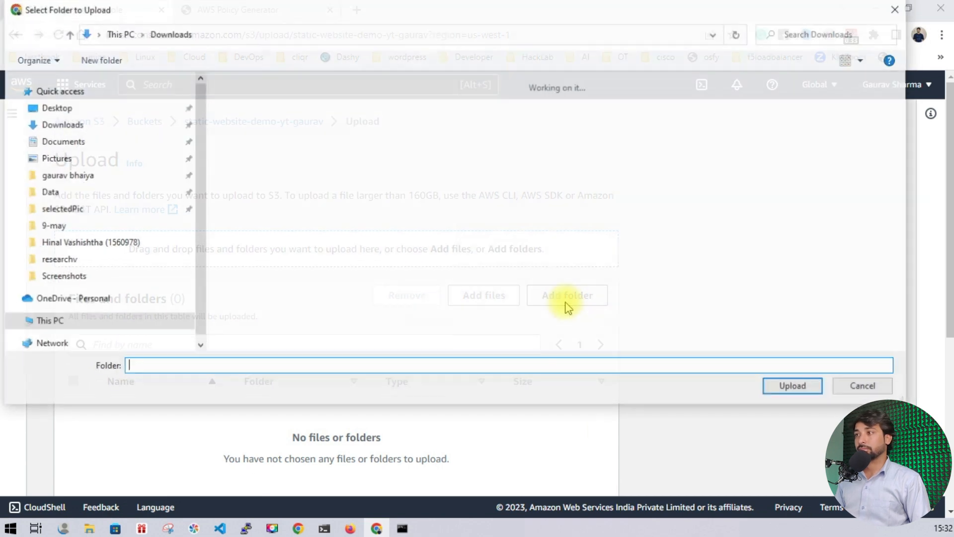
{"action": "left_click", "coordinate": [900, 8]}
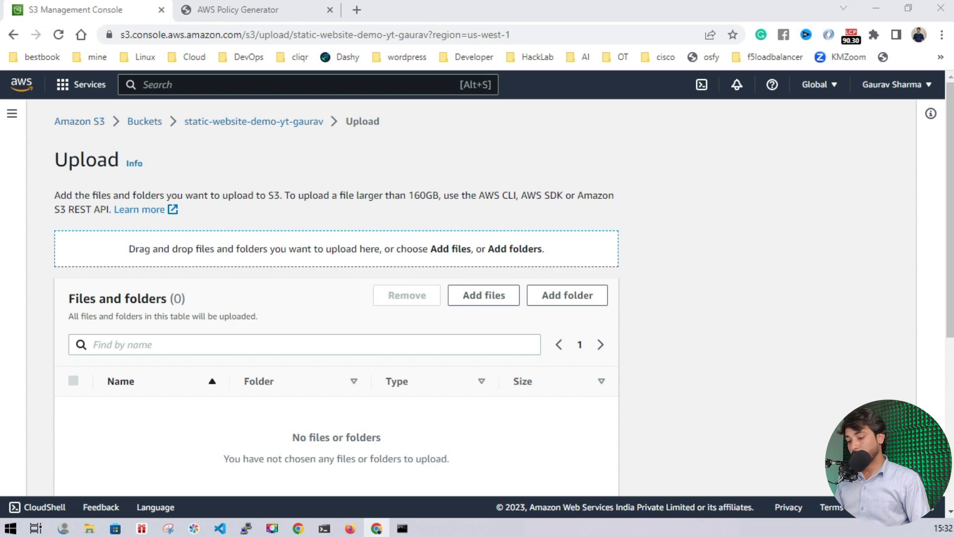
Add index.html from the local s3-static-website folder, upload it to the bucket and close the upload status
{"action": "key", "text": "alt+Tab"}
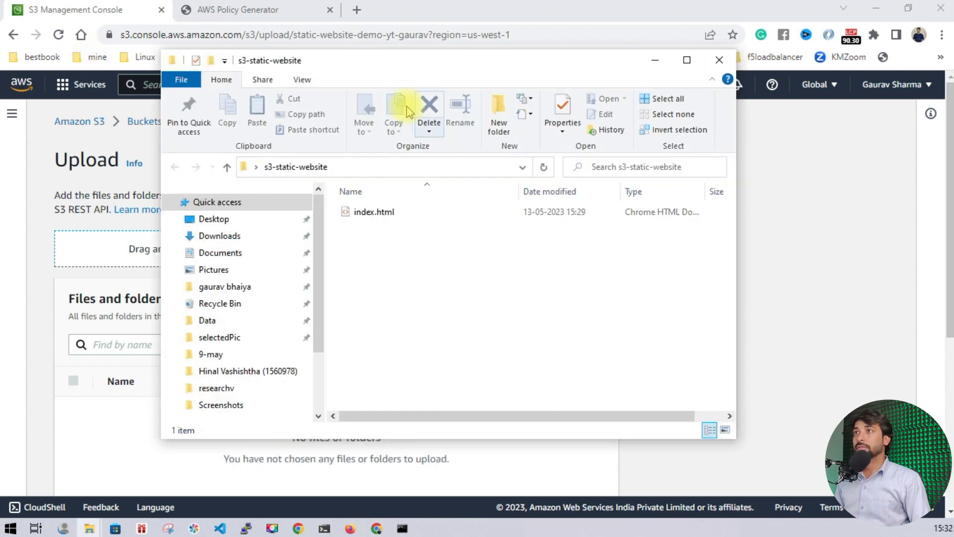
{"action": "left_click_drag", "start_coordinate": [494, 58], "coordinate": [494, 66]}
{"action": "left_click_drag", "start_coordinate": [332, 80], "coordinate": [667, 93]}
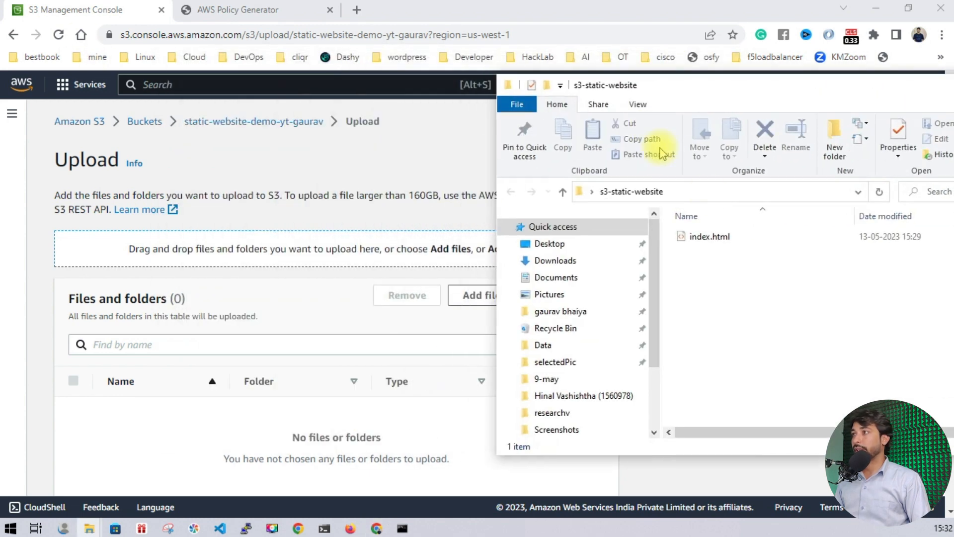
{"action": "left_click_drag", "start_coordinate": [702, 236], "coordinate": [398, 298]}
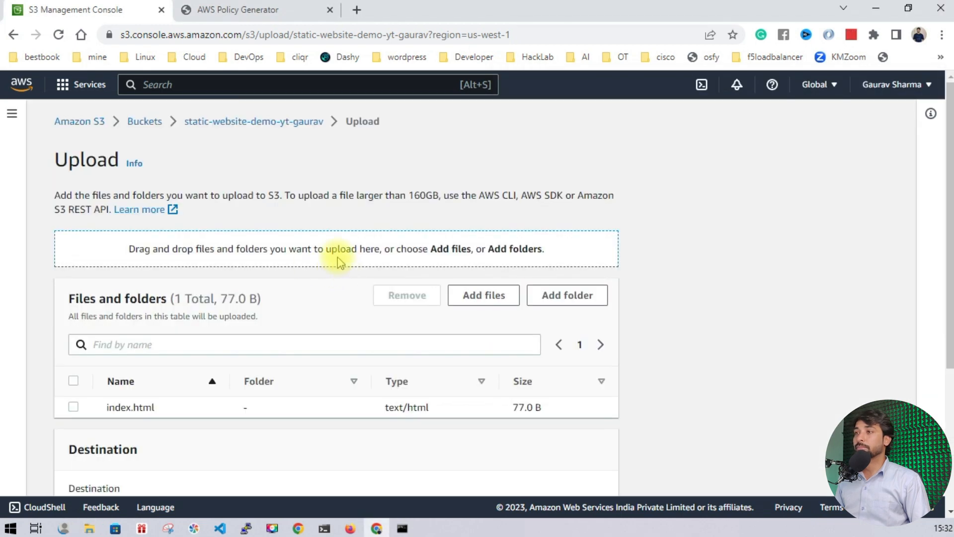
{"action": "scroll", "coordinate": [696, 266], "scroll_direction": "down", "scroll_amount": 4}
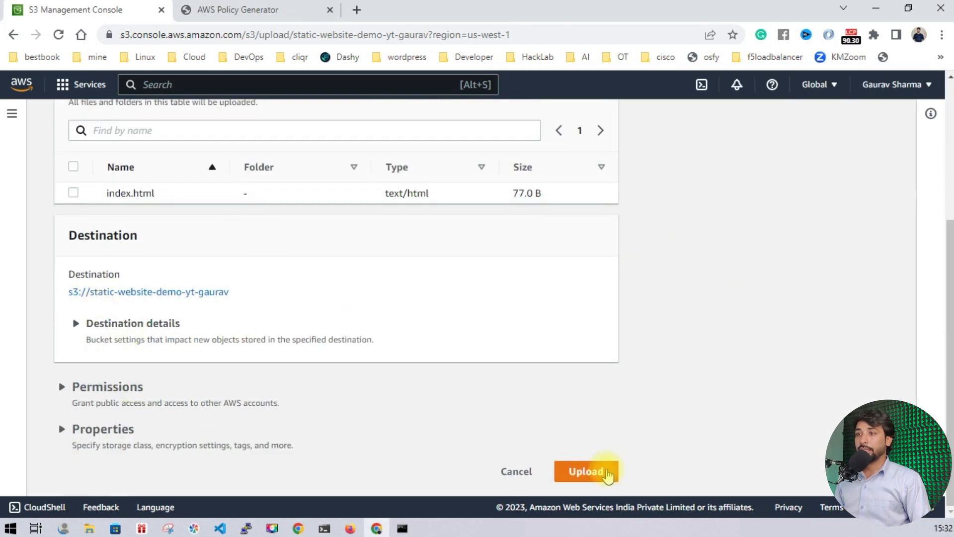
{"action": "left_click", "coordinate": [594, 477]}
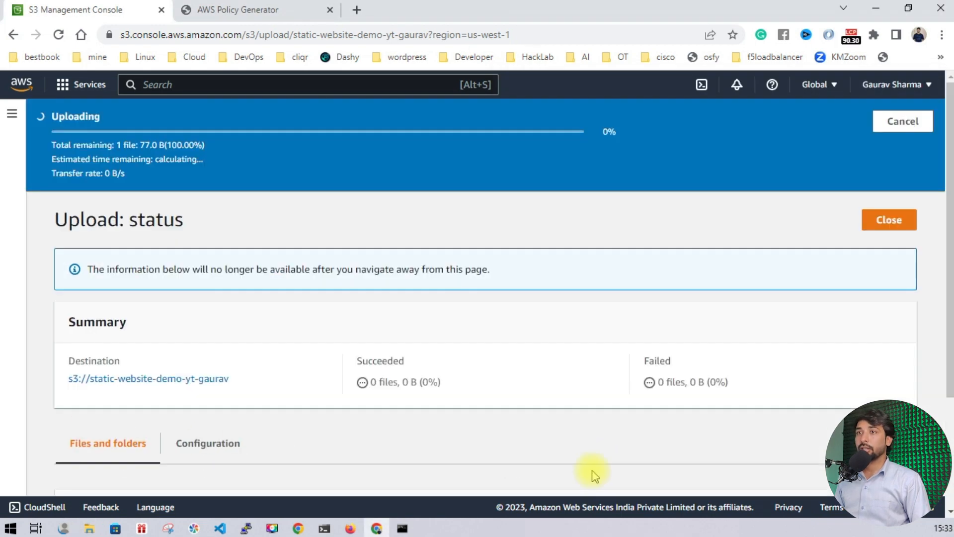
{"action": "scroll", "coordinate": [298, 323], "scroll_direction": "down", "scroll_amount": 2}
{"action": "scroll", "coordinate": [318, 326], "scroll_direction": "up", "scroll_amount": 2}
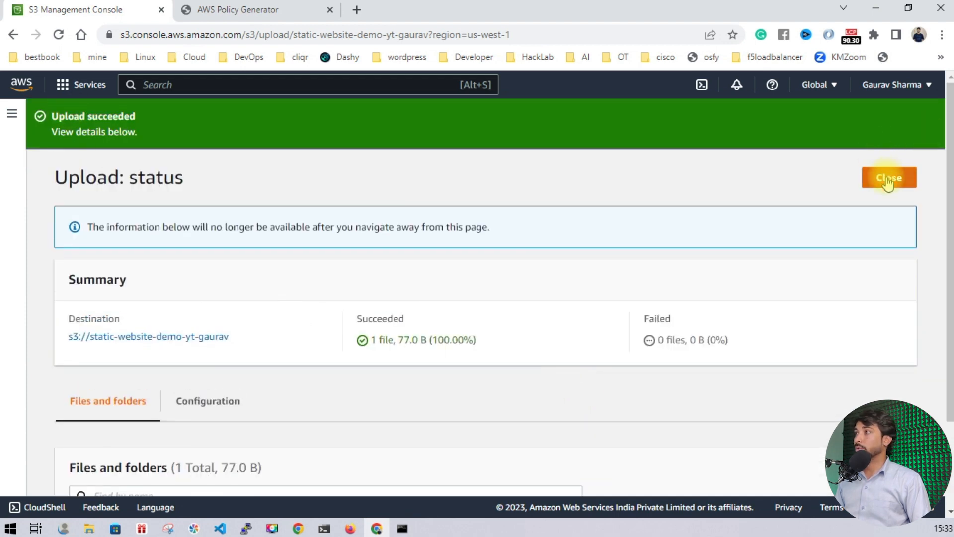
{"action": "left_click", "coordinate": [888, 180]}
Open the bucket website endpoint from the bucket's properties and check the text on the hosted page
{"action": "left_click", "coordinate": [175, 229]}
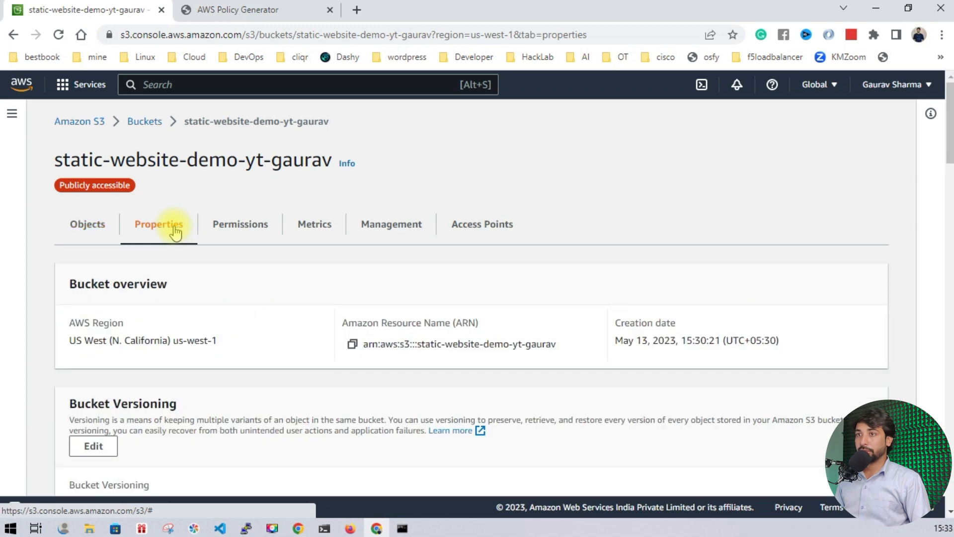
{"action": "scroll", "coordinate": [234, 258], "scroll_direction": "down", "scroll_amount": 20}
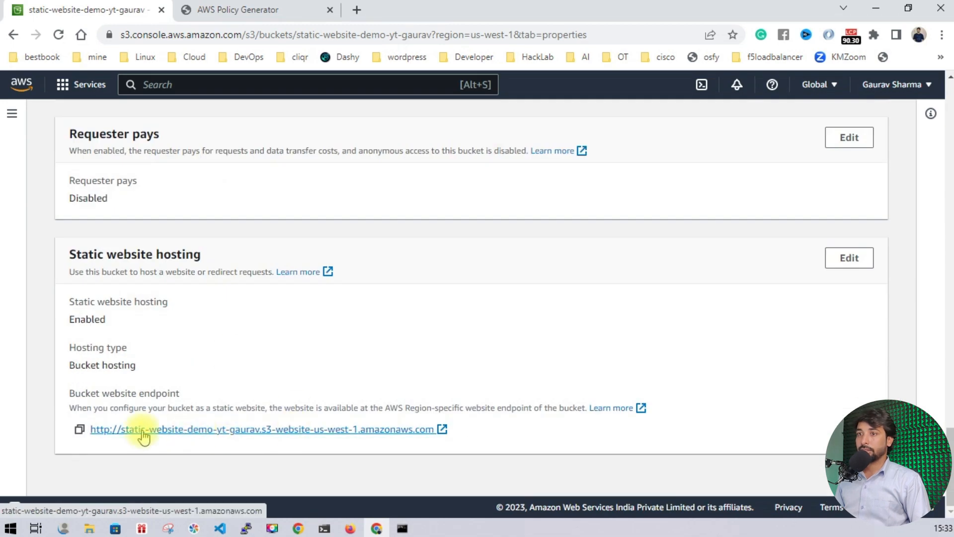
{"action": "left_click", "coordinate": [443, 429]}
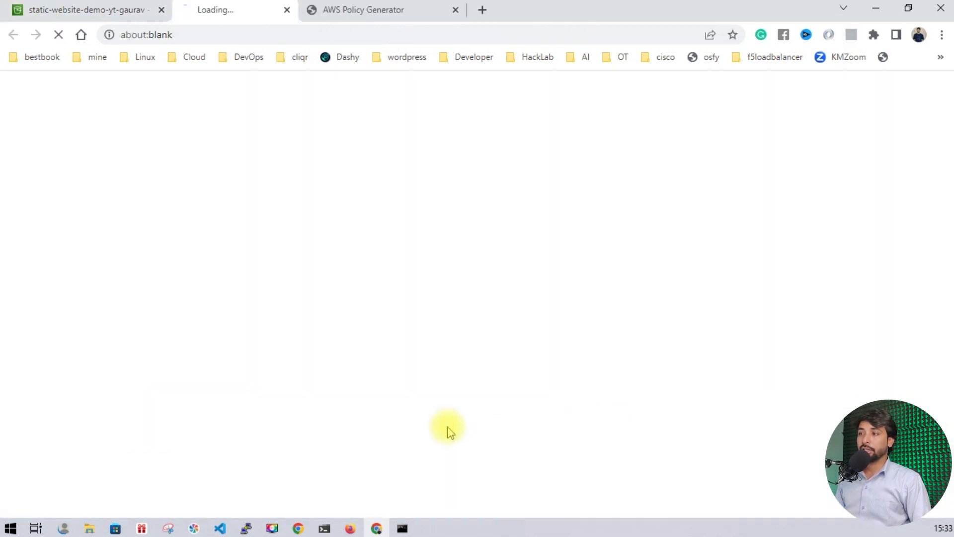
{"action": "left_click_drag", "start_coordinate": [223, 106], "coordinate": [3, 89]}
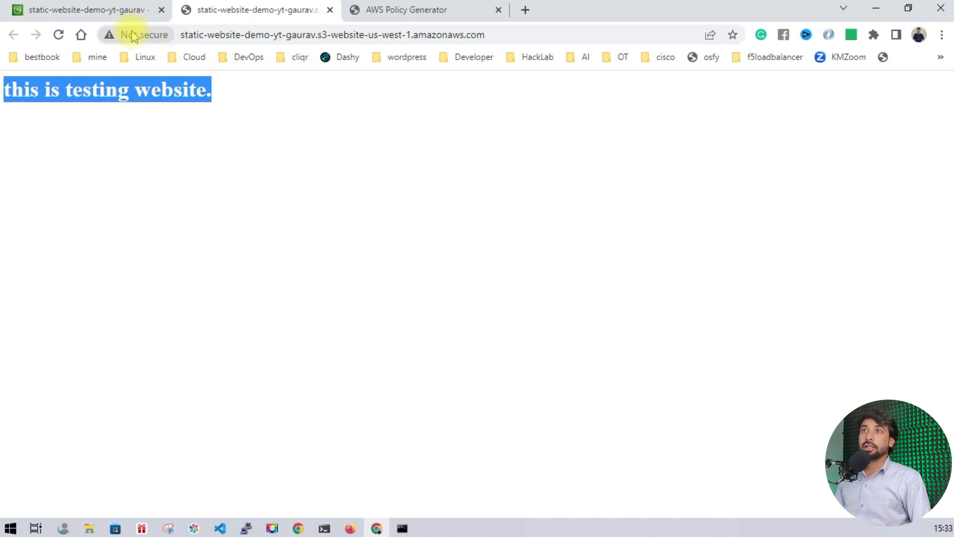
Switch to Visual Studio Code and create a new file named loaderpage.html in the s3-static-website folder
{"action": "left_click", "coordinate": [117, 10]}
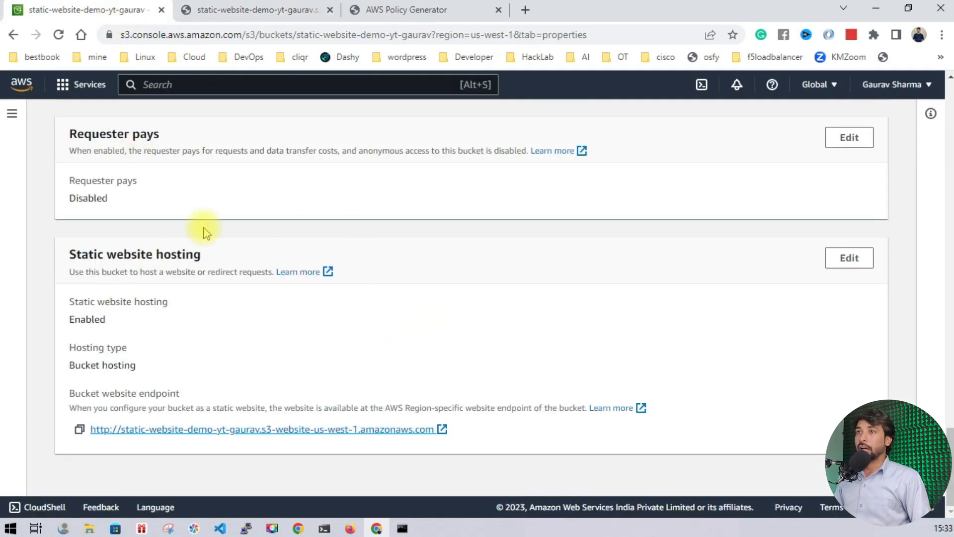
{"action": "scroll", "coordinate": [202, 227], "scroll_direction": "up", "scroll_amount": 15}
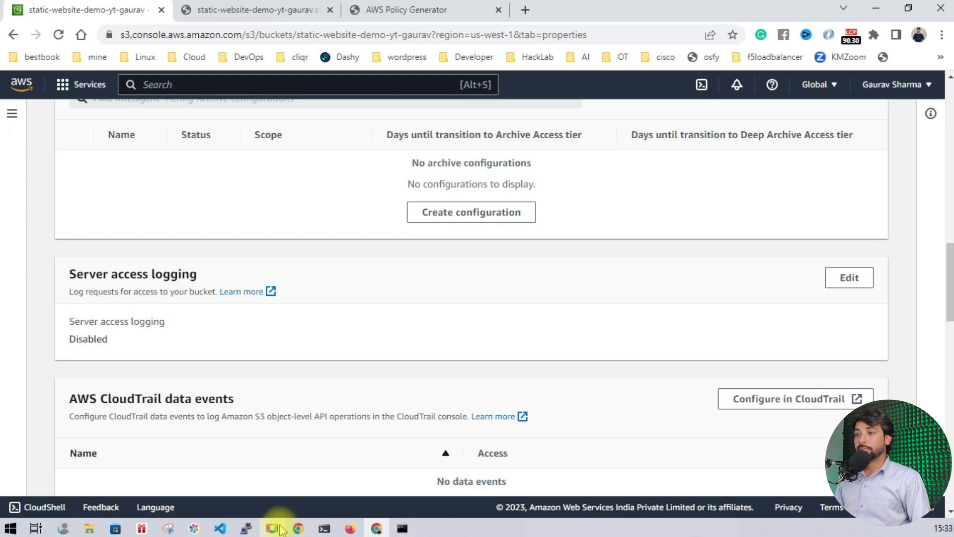
{"action": "left_click", "coordinate": [220, 528]}
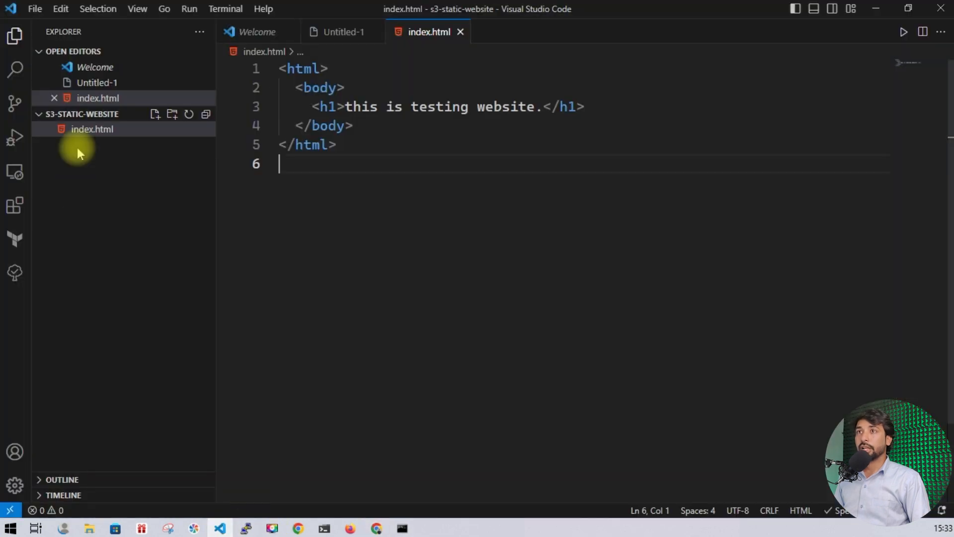
{"action": "left_click", "coordinate": [154, 115]}
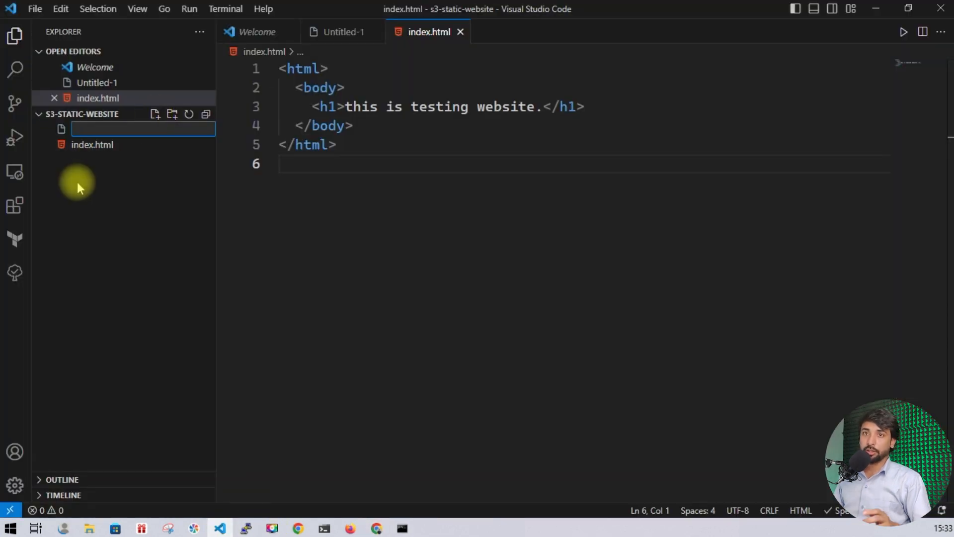
{"action": "type", "text": "loaderpage.html"}
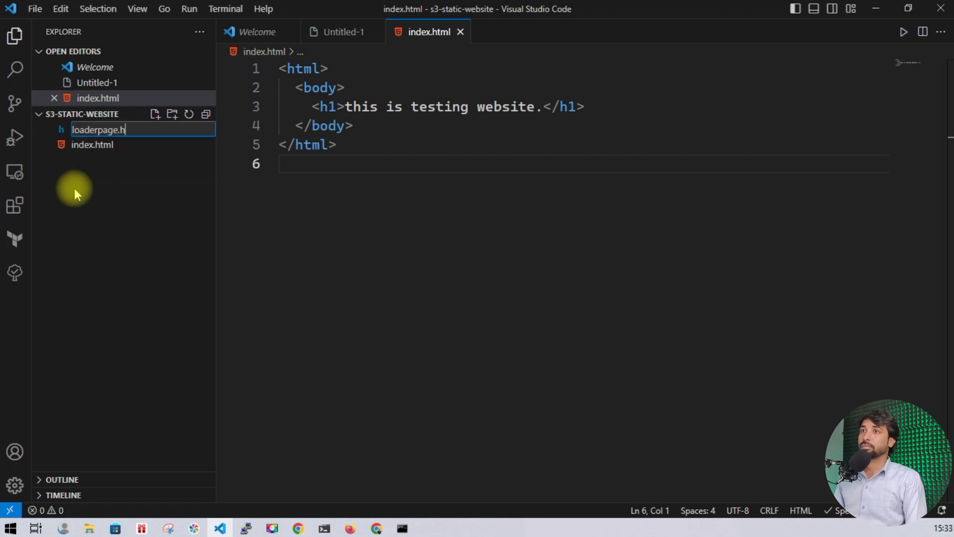
{"action": "key", "text": "Return"}
Add an h3 heading reading "this is extra page." to loaderpage.html and save the file
{"action": "type", "text": "yh3>"}
{"action": "key", "text": "Return"}
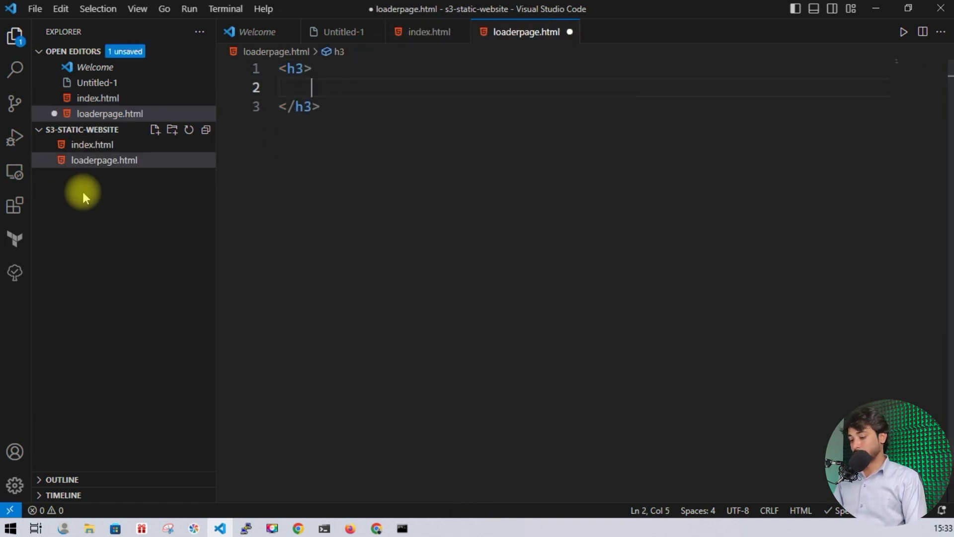
{"action": "type", "text": "this is extra page."}
{"action": "key", "text": "ctrl+s"}
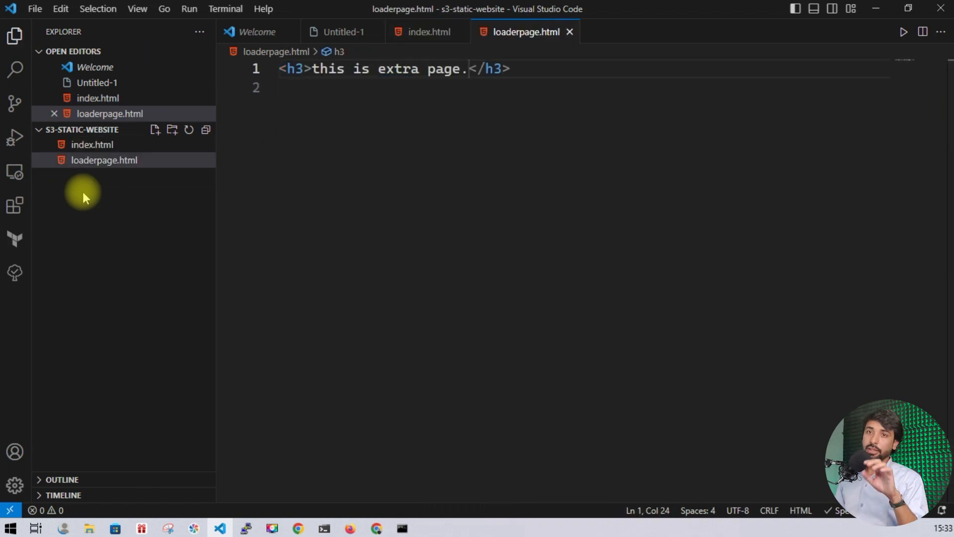
Return to the S3 console in the browser and reopen the website bucket's object list
{"action": "left_click", "coordinate": [876, 9]}
{"action": "scroll", "coordinate": [404, 367], "scroll_direction": "up", "scroll_amount": 15}
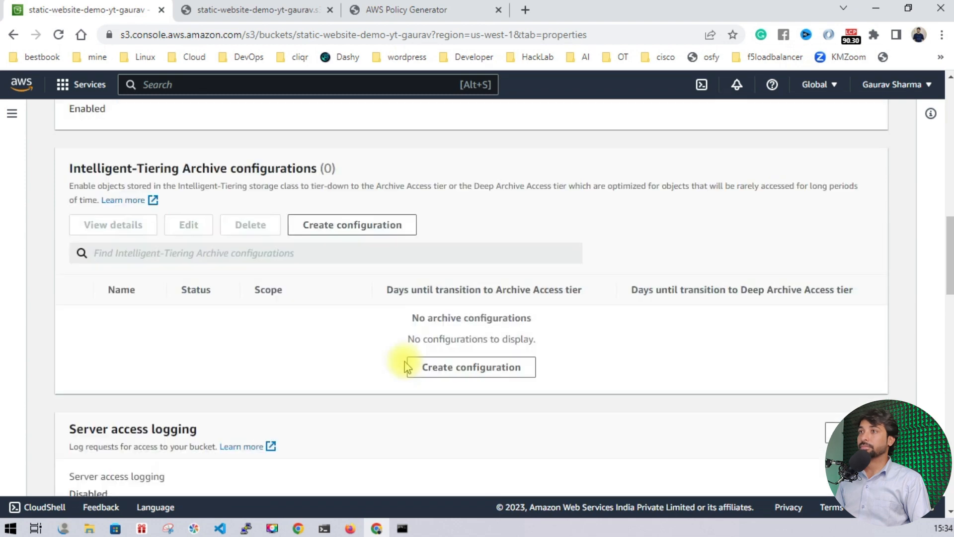
{"action": "left_click", "coordinate": [87, 229]}
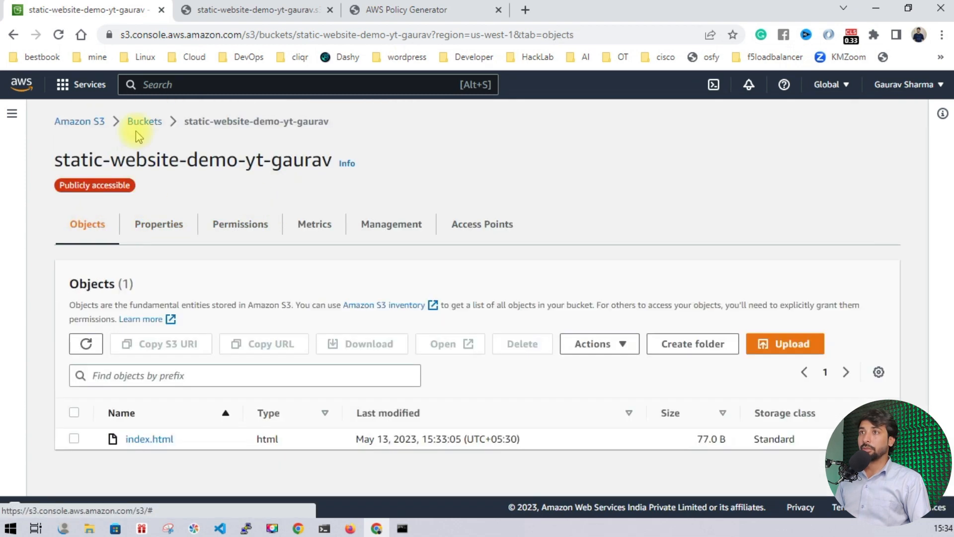
{"action": "left_click", "coordinate": [145, 122]}
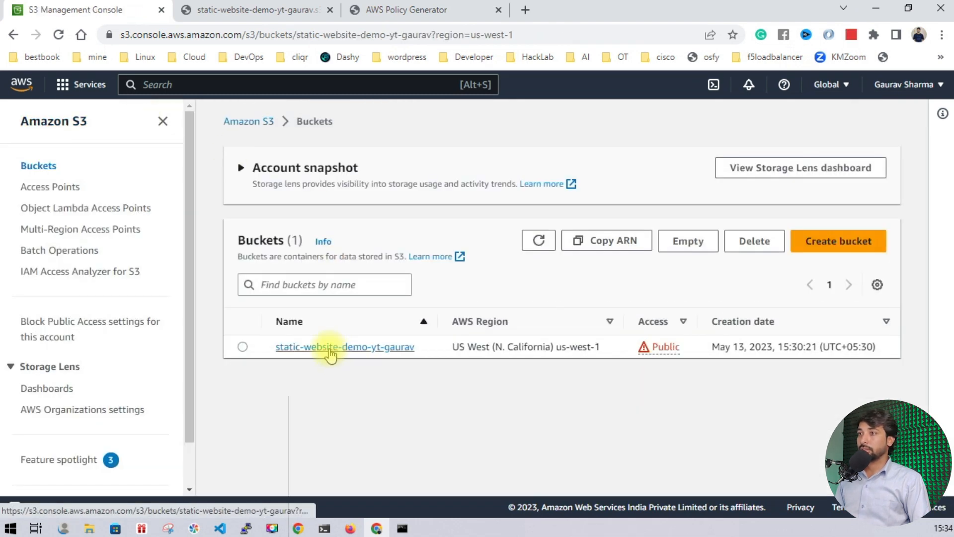
{"action": "left_click", "coordinate": [332, 348]}
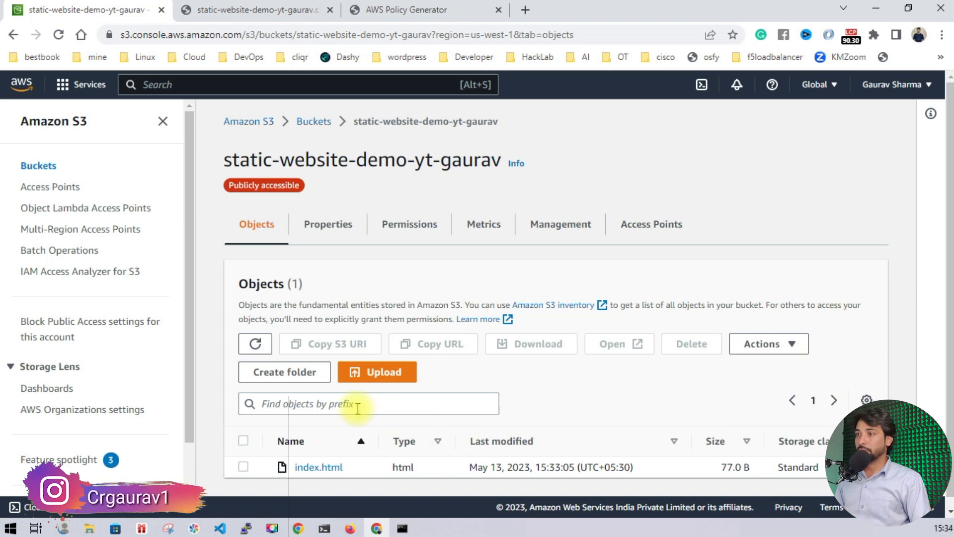
{"action": "scroll", "coordinate": [382, 388], "scroll_direction": "down", "scroll_amount": 2}
Upload loaderpage.html from the local s3-static-website folder to the bucket
{"action": "key", "text": "alt+Tab"}
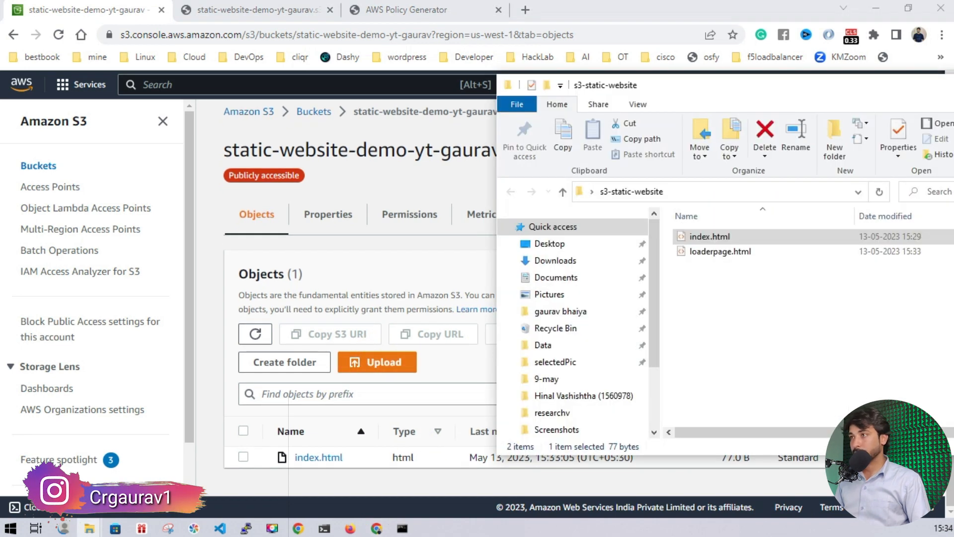
{"action": "left_click_drag", "start_coordinate": [721, 251], "coordinate": [368, 418]}
{"action": "scroll", "coordinate": [562, 378], "scroll_direction": "down", "scroll_amount": 5}
{"action": "left_click", "coordinate": [582, 469]}
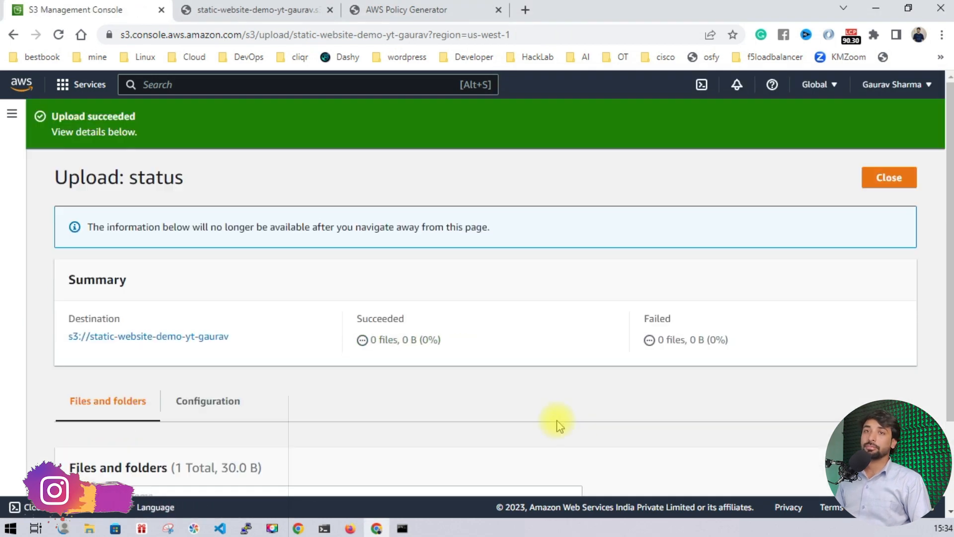
Open the uploaded loaderpage.html object's details from the bucket's object list and copy its file name
{"action": "scroll", "coordinate": [517, 415], "scroll_direction": "down", "scroll_amount": 2}
{"action": "scroll", "coordinate": [472, 405], "scroll_direction": "up", "scroll_amount": 2}
{"action": "left_click", "coordinate": [889, 180]}
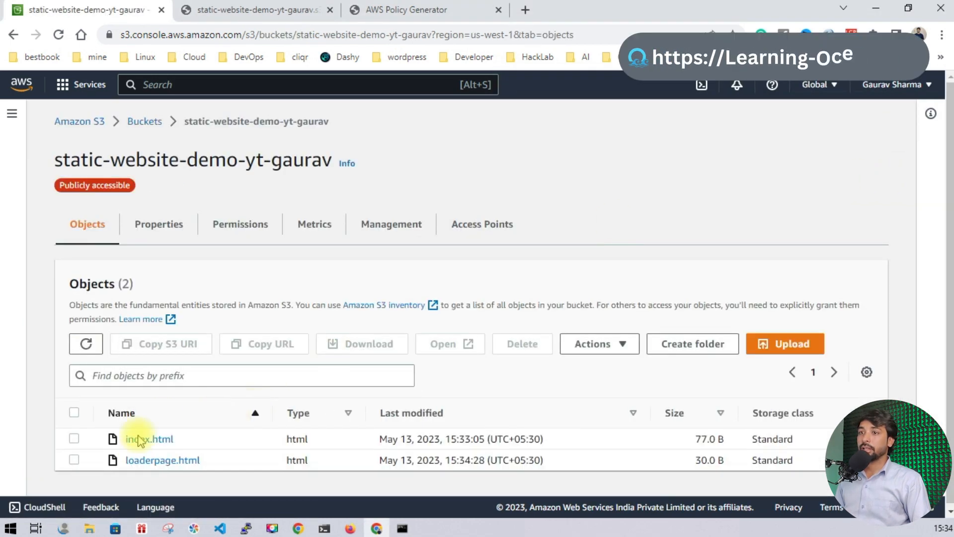
{"action": "left_click", "coordinate": [163, 460]}
{"action": "scroll", "coordinate": [237, 371], "scroll_direction": "down", "scroll_amount": 1}
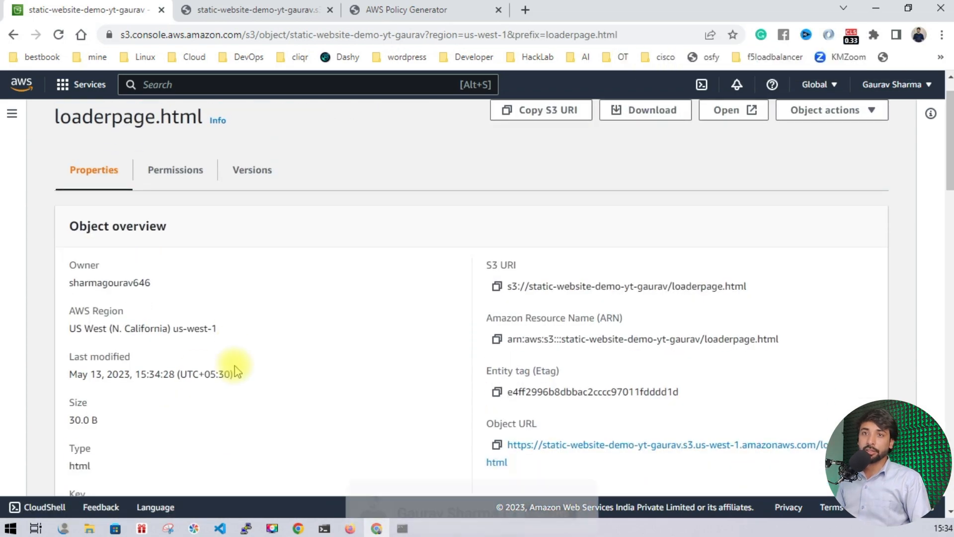
{"action": "scroll", "coordinate": [234, 368], "scroll_direction": "down", "scroll_amount": 10}
{"action": "scroll", "coordinate": [234, 368], "scroll_direction": "up", "scroll_amount": 11}
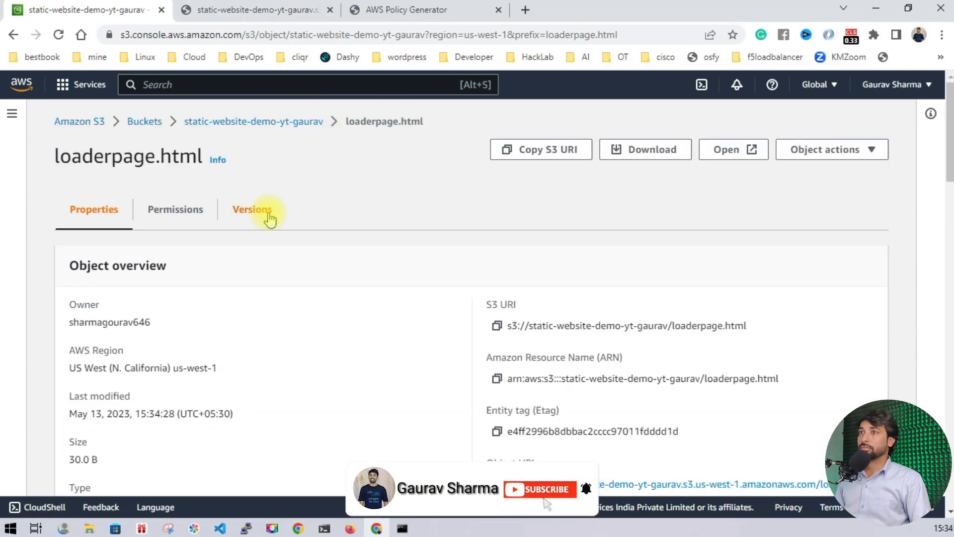
{"action": "left_click_drag", "start_coordinate": [422, 122], "coordinate": [369, 128]}
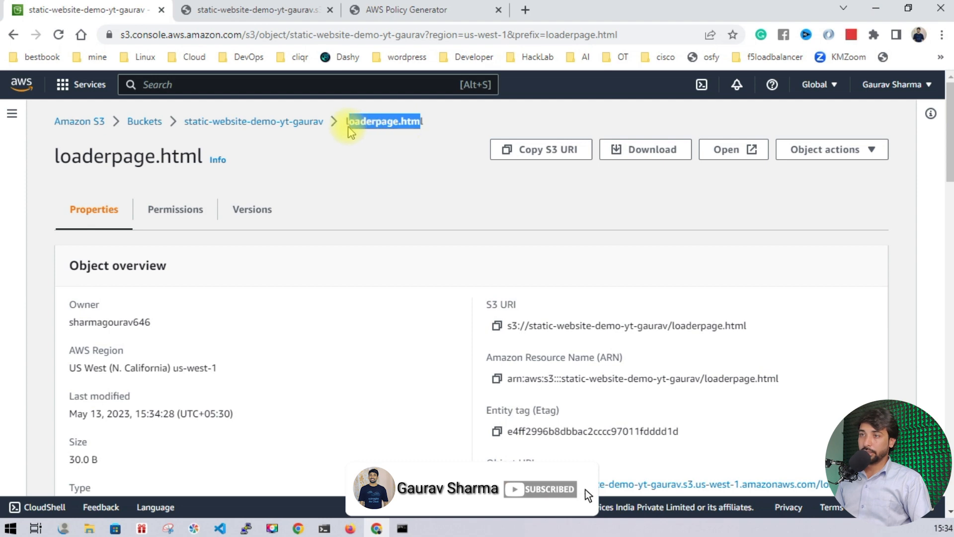
{"action": "key", "text": "ctrl+c"}
Open the /loaderpage.html path on the website endpoint to view the extra page
{"action": "left_click", "coordinate": [398, 10]}
{"action": "left_click", "coordinate": [253, 10]}
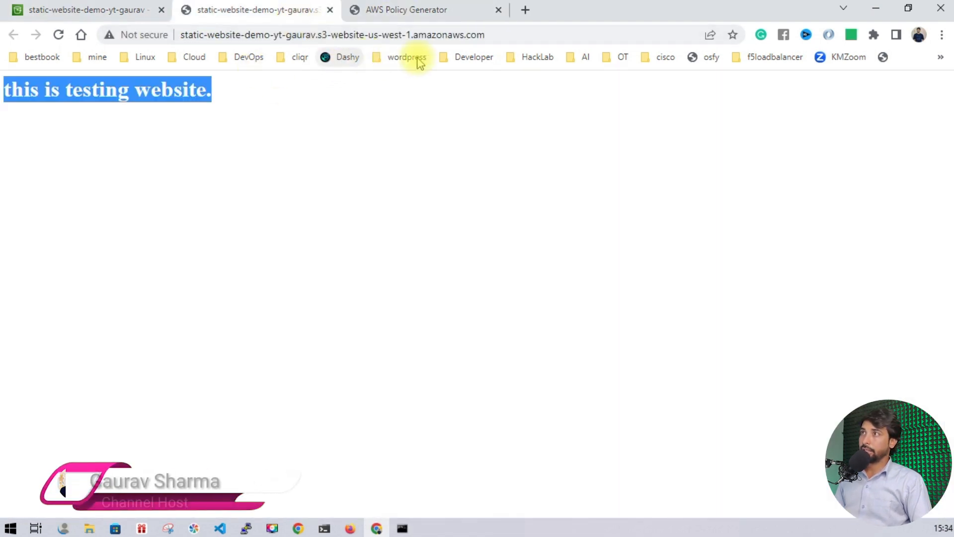
{"action": "left_click", "coordinate": [545, 27]}
{"action": "key", "text": "Right"}
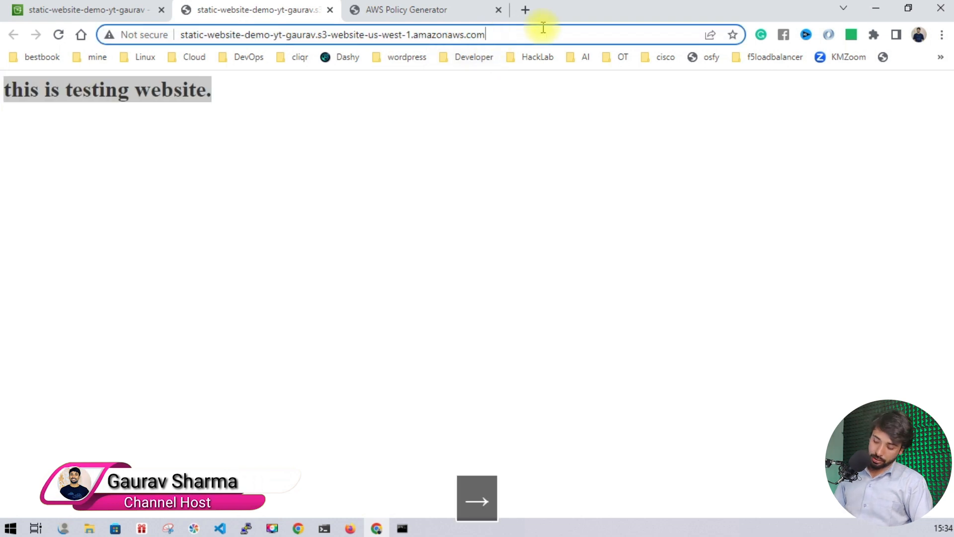
{"action": "type", "text": "/"}
{"action": "key", "text": "ctrl+v"}
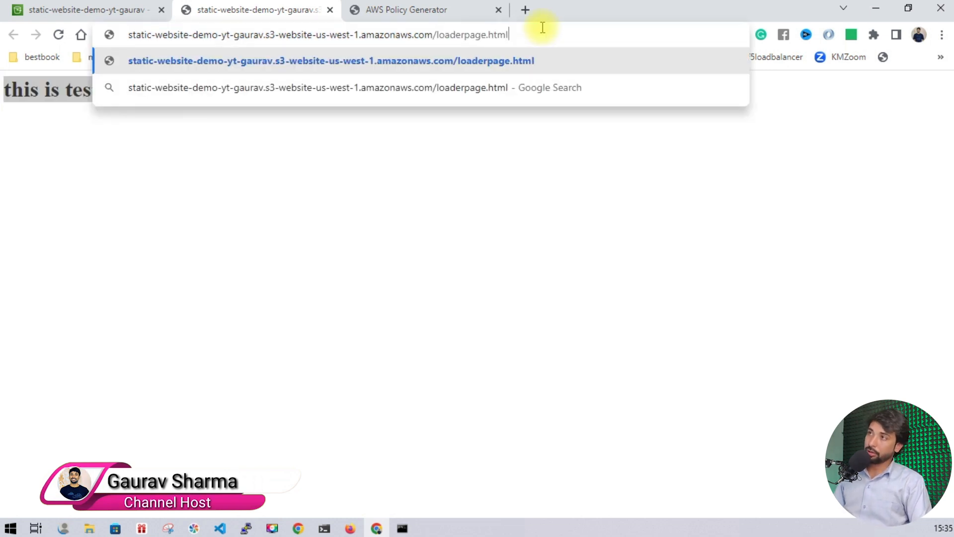
{"action": "type", "text": "l"}
{"action": "key", "text": "Return"}
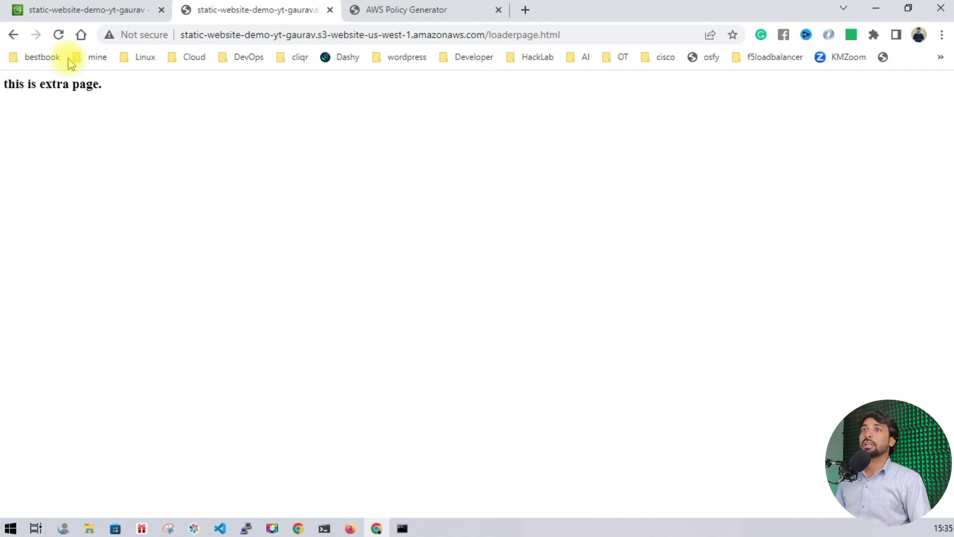
{"action": "left_click_drag", "start_coordinate": [117, 89], "coordinate": [4, 85]}
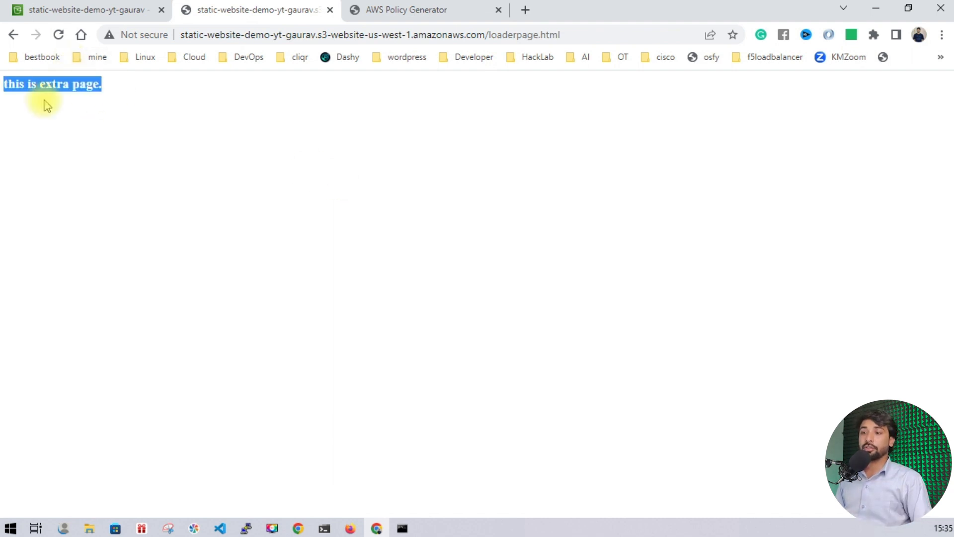
Return to the bucket's object list in the S3 console and review the index.html and loaderpage.html entries
{"action": "left_click", "coordinate": [135, 10]}
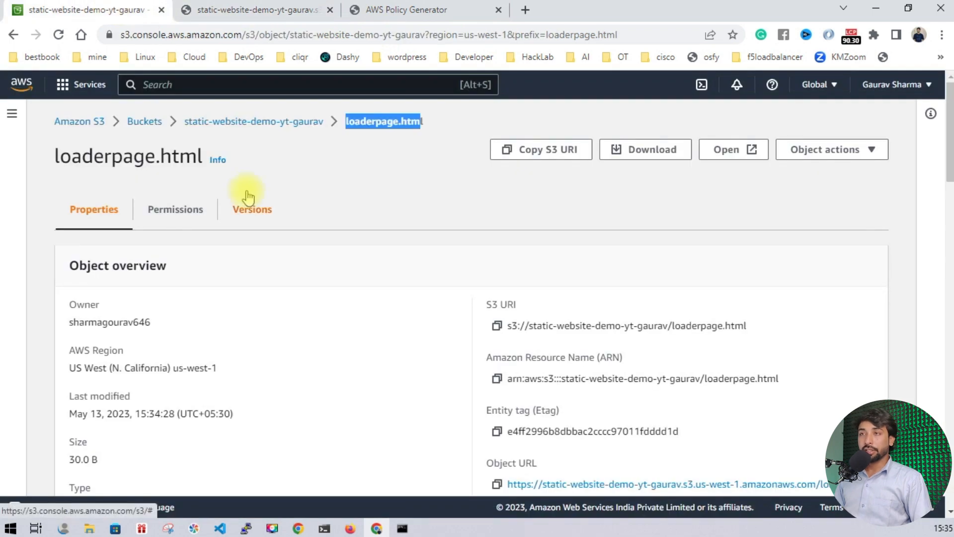
{"action": "left_click", "coordinate": [214, 122]}
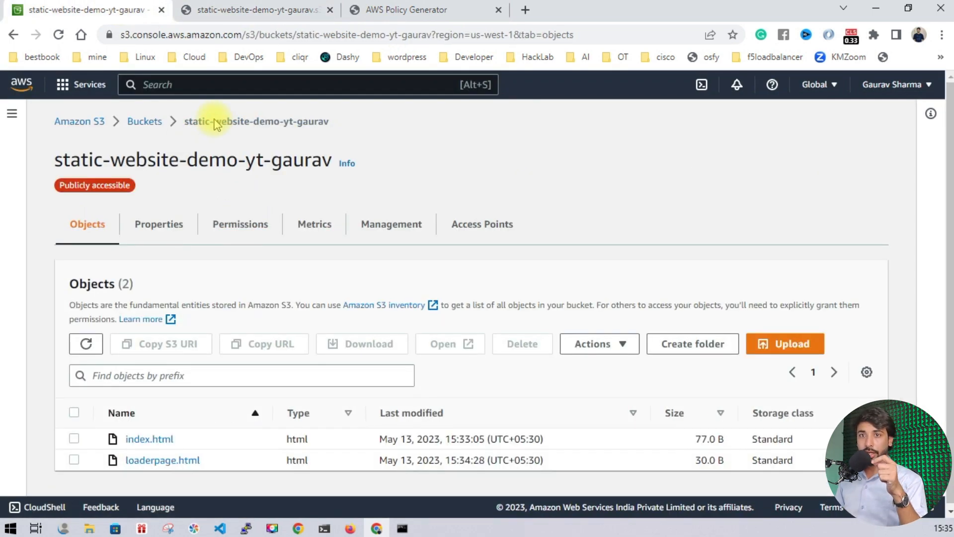
{"action": "left_click_drag", "start_coordinate": [208, 471], "coordinate": [125, 460]}
{"action": "left_click_drag", "start_coordinate": [181, 440], "coordinate": [135, 449]}
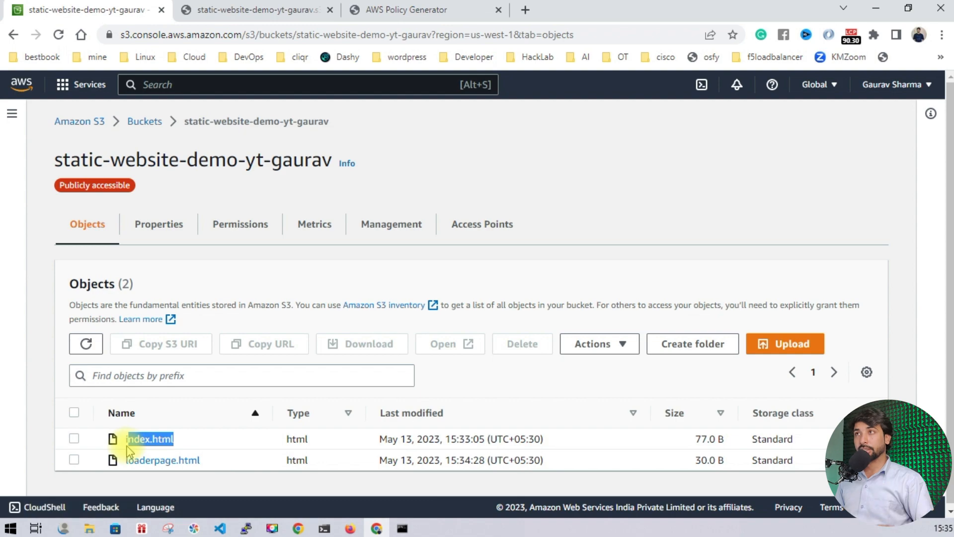
Close the AWS Policy Generator page and search the web for "jquery load function" in a new tab
{"action": "left_click", "coordinate": [499, 9]}
{"action": "left_click", "coordinate": [357, 10]}
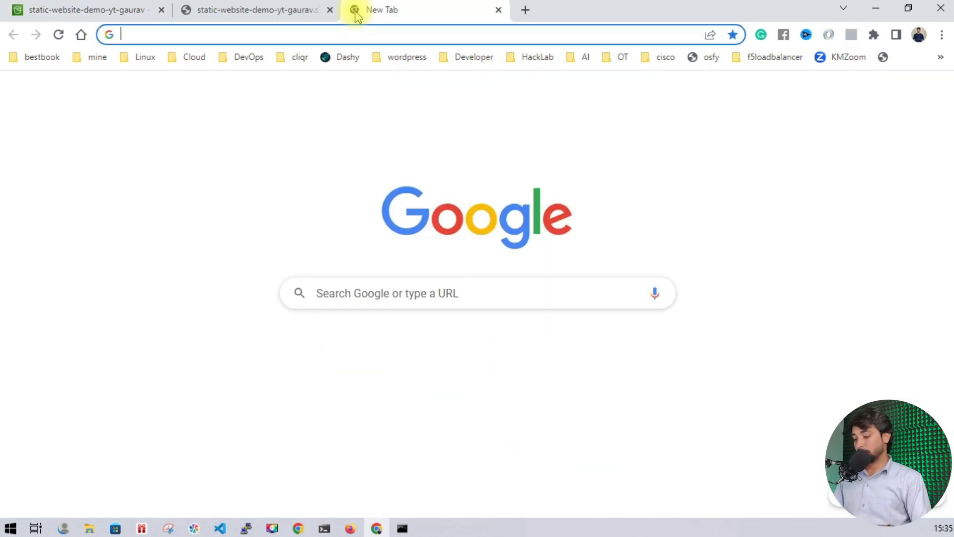
{"action": "type", "text": "jques"}
{"action": "key", "text": "BackSpace"}
{"action": "type", "text": "ry load function"}
{"action": "key", "text": "Return"}
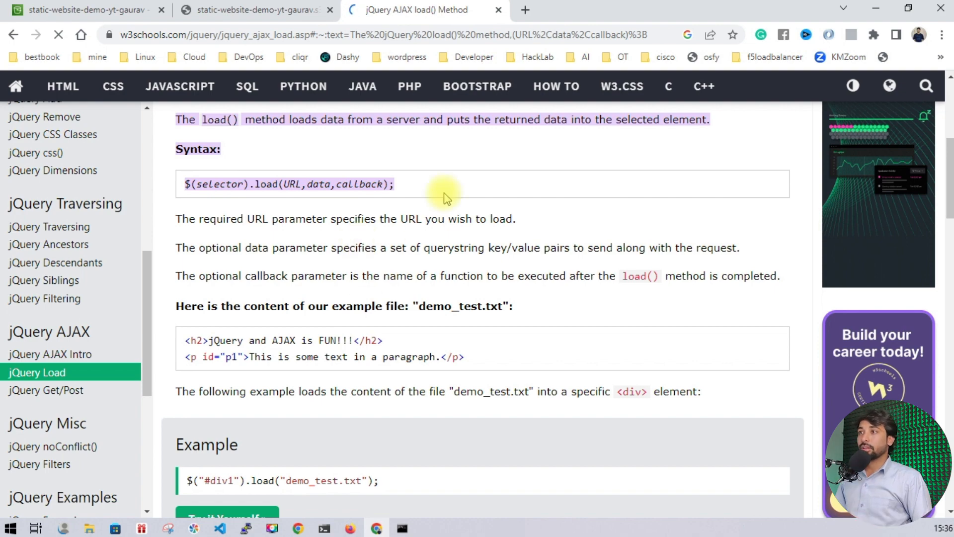
Open the W3Schools jQuery Get Started page and copy the head snippet that references jquery-3.6.4.min.js
{"action": "scroll", "coordinate": [439, 192], "scroll_direction": "up", "scroll_amount": 6}
{"action": "middle_click", "coordinate": [91, 237]}
{"action": "key", "text": "ctrl+Tab"}
{"action": "scroll", "coordinate": [443, 207], "scroll_direction": "down", "scroll_amount": 5}
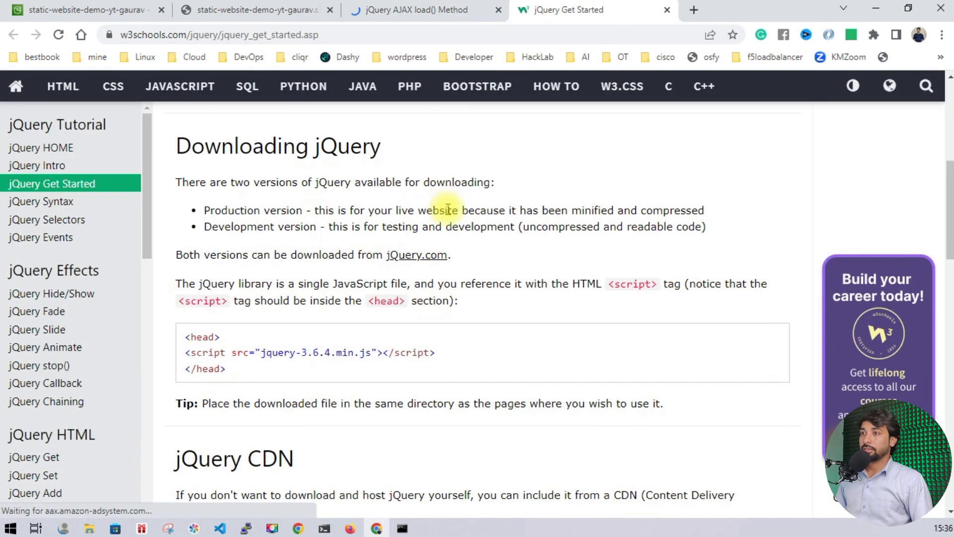
{"action": "left_click_drag", "start_coordinate": [437, 288], "coordinate": [184, 287]}
{"action": "left_click_drag", "start_coordinate": [234, 304], "coordinate": [184, 271]}
{"action": "key", "text": "ctrl+c"}
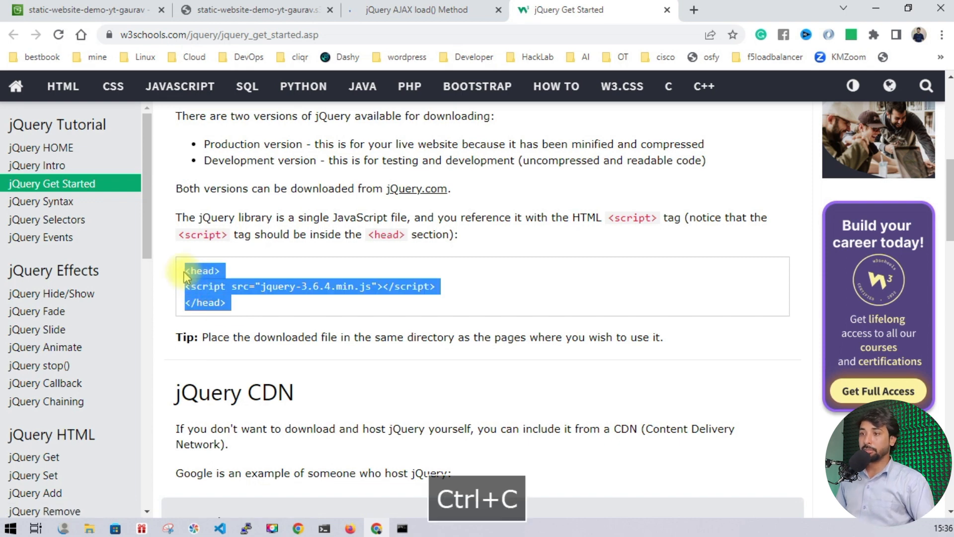
Switch to Visual Studio Code, insert the copied head snippet below the opening html tag in index.html and save the file
{"action": "mouse_move", "coordinate": [269, 531]}
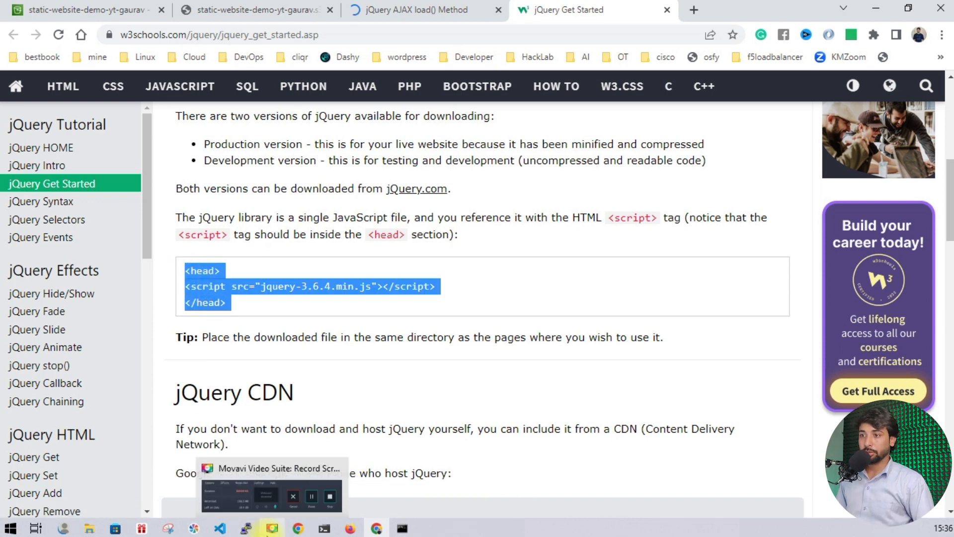
{"action": "key", "text": "alt+Tab"}
{"action": "left_click", "coordinate": [94, 144]}
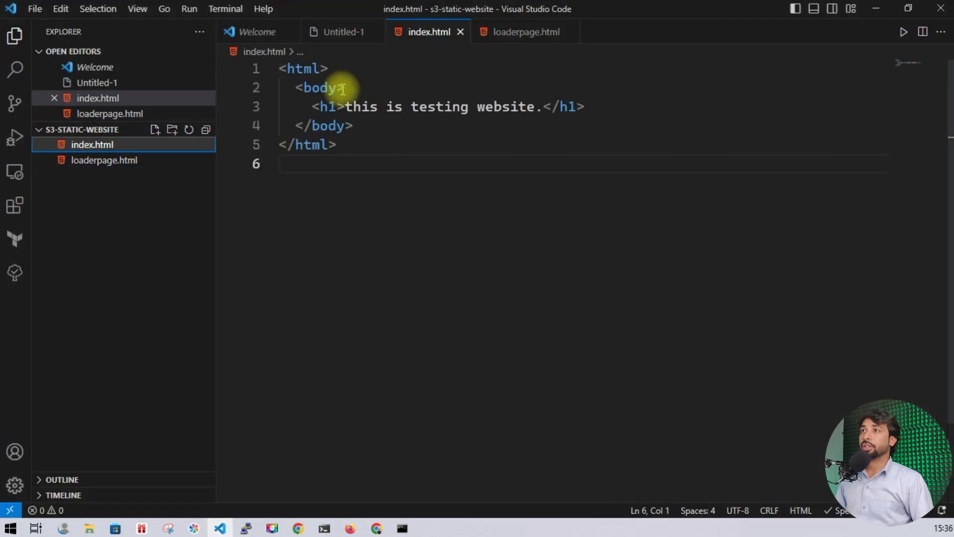
{"action": "left_click", "coordinate": [369, 71]}
{"action": "key", "text": "Return"}
{"action": "key", "text": "ctrl+v"}
{"action": "key", "text": "ctrl+s"}
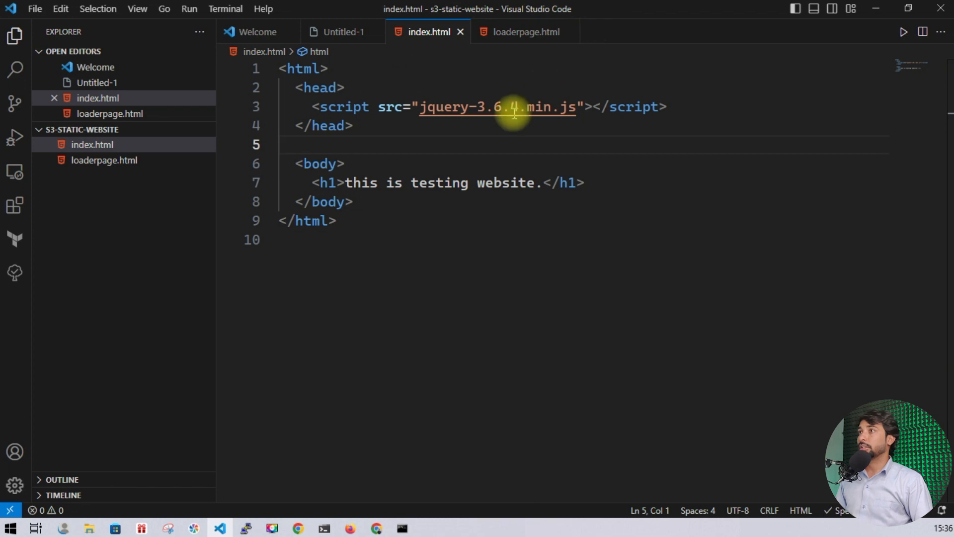
Return to the browser and copy the Google-hosted jQuery script tag from the jQuery CDN section of the W3Schools page
{"action": "left_click_drag", "start_coordinate": [420, 107], "coordinate": [576, 107]}
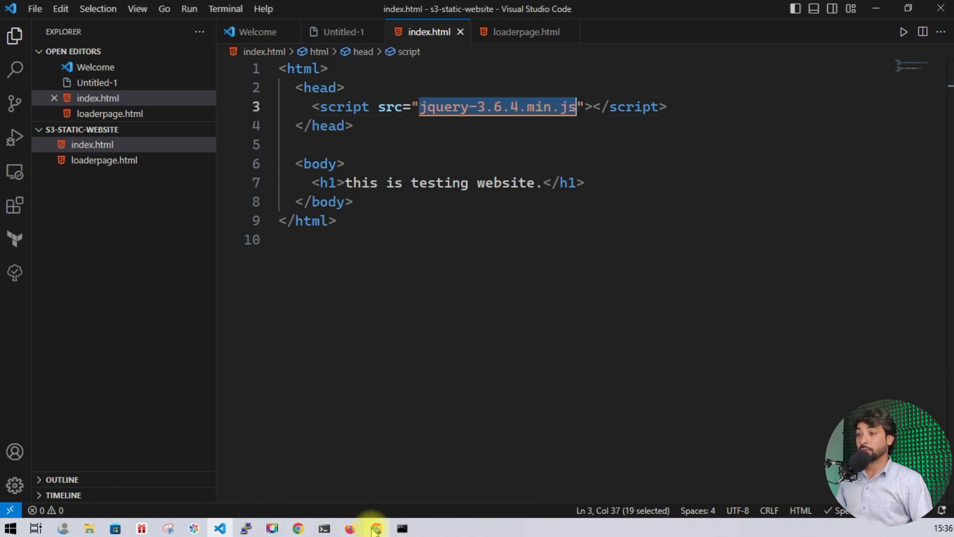
{"action": "mouse_move", "coordinate": [376, 529]}
{"action": "left_click", "coordinate": [384, 490]}
{"action": "scroll", "coordinate": [371, 308], "scroll_direction": "down", "scroll_amount": 2}
{"action": "left_click_drag", "start_coordinate": [698, 365], "coordinate": [187, 365]}
{"action": "key", "text": "ctrl+c"}
Replace the local jQuery script tag in index.html with the copied ajax.googleapis.com jQuery 3.6.4 script tag and save the file
{"action": "left_click", "coordinate": [220, 528]}
{"action": "left_click_drag", "start_coordinate": [591, 106], "coordinate": [315, 106]}
{"action": "key", "text": "ctrl+v"}
{"action": "key", "text": "ctrl+shift+Right"}
{"action": "key", "text": "ctrl+shift+Right"}
{"action": "key", "text": "ctrl+shift+Right"}
{"action": "key", "text": "BackSpace"}
{"action": "key", "text": "Up"}
{"action": "key", "text": "Up"}
{"action": "key", "text": "ctrl+s"}
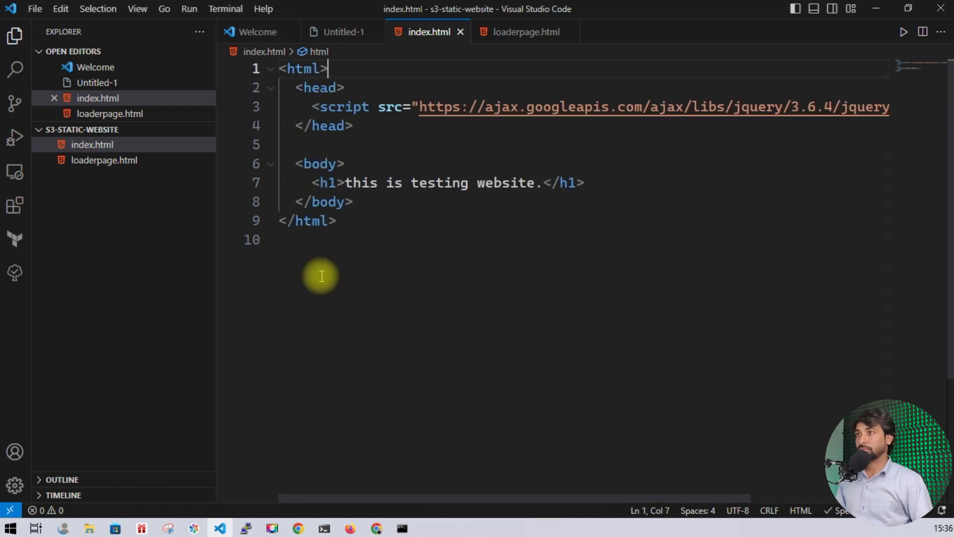
Open the W3Schools Tryit example for the jQuery load() method in the browser and copy its script block
{"action": "left_click", "coordinate": [361, 201]}
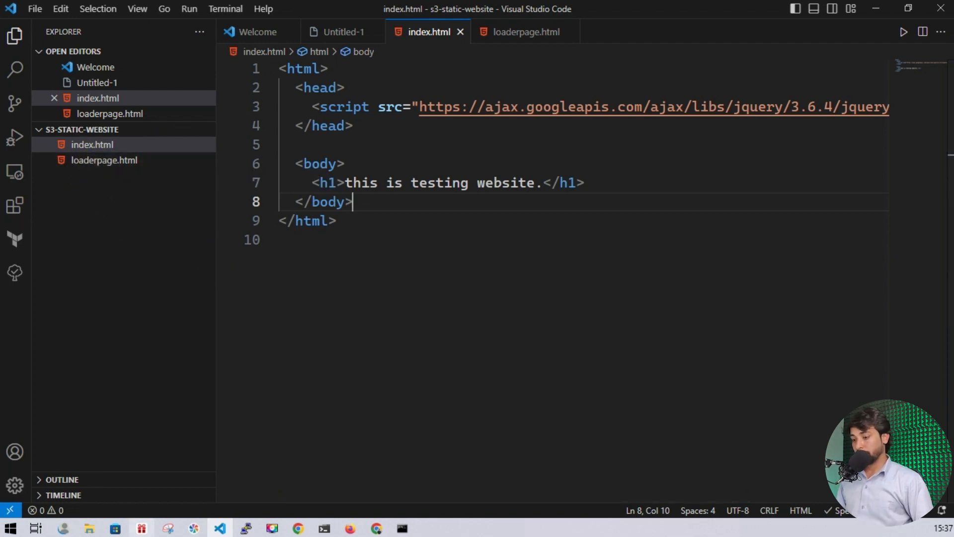
{"action": "left_click", "coordinate": [376, 527]}
{"action": "left_click", "coordinate": [417, 10]}
{"action": "scroll", "coordinate": [351, 353], "scroll_direction": "down", "scroll_amount": 3}
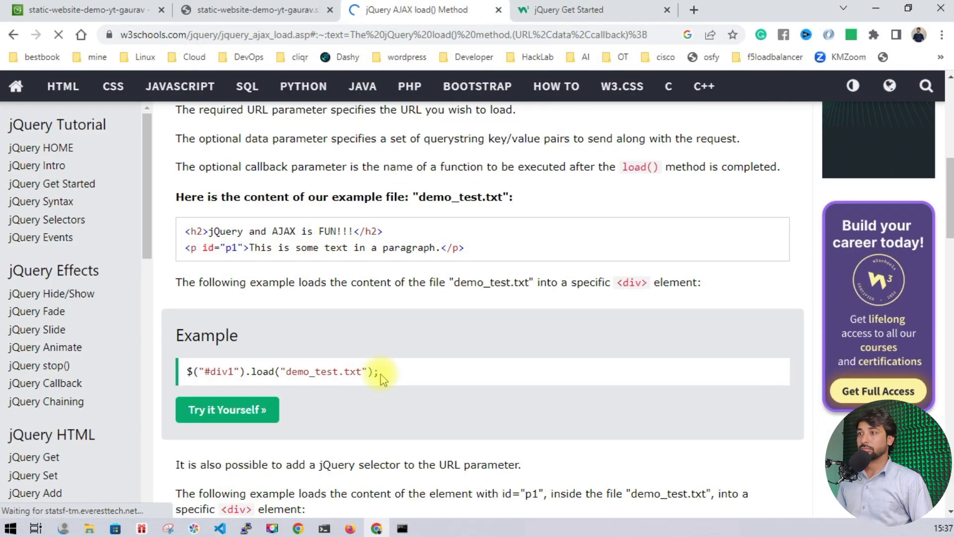
{"action": "left_click_drag", "start_coordinate": [381, 373], "coordinate": [186, 372]}
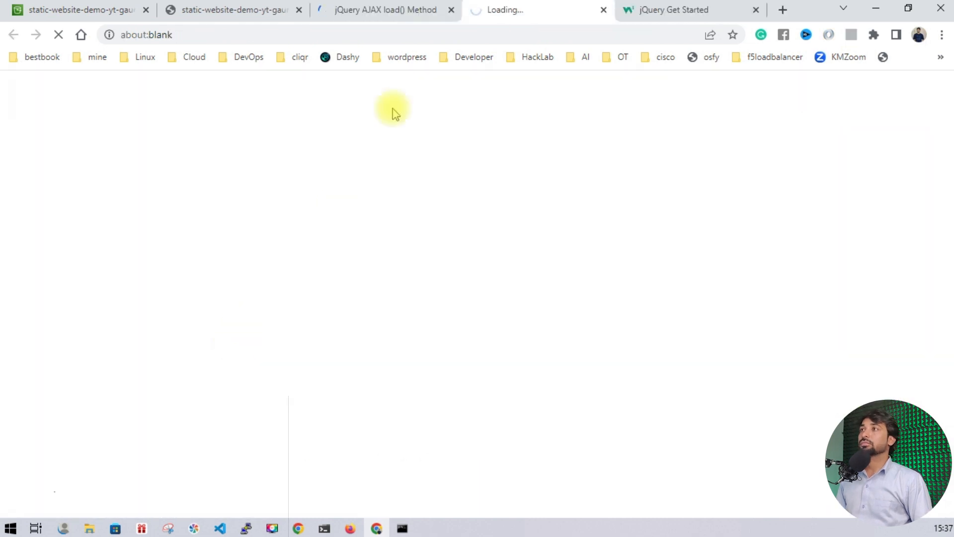
{"action": "left_click_drag", "start_coordinate": [11, 261], "coordinate": [73, 340]}
{"action": "key", "text": "ctrl+c"}
Insert the copied load() script block above the closing head tag of index.html in Visual Studio Code
{"action": "left_click", "coordinate": [227, 14]}
{"action": "left_click", "coordinate": [219, 528]}
{"action": "left_click", "coordinate": [370, 122]}
{"action": "left_click", "coordinate": [294, 125]}
{"action": "key", "text": "Return"}
{"action": "key", "text": "Up"}
{"action": "key", "text": "ctrl+v"}
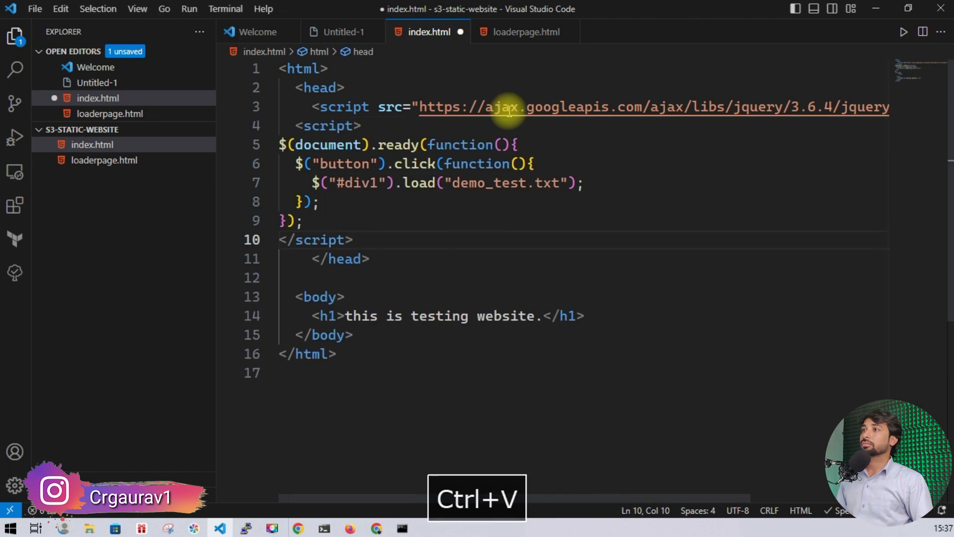
Remove the button click handler around the load() call in index.html and reformat the document
{"action": "left_click_drag", "start_coordinate": [537, 163], "coordinate": [299, 163]}
{"action": "key", "text": "BackSpace"}
{"action": "left_click_drag", "start_coordinate": [323, 201], "coordinate": [290, 201]}
{"action": "key", "text": "BackSpace"}
{"action": "key", "text": "shift+alt+f"}
Change the file loaded by the load() call to loaderpage.html and save index.html
{"action": "left_click_drag", "start_coordinate": [486, 164], "coordinate": [594, 164]}
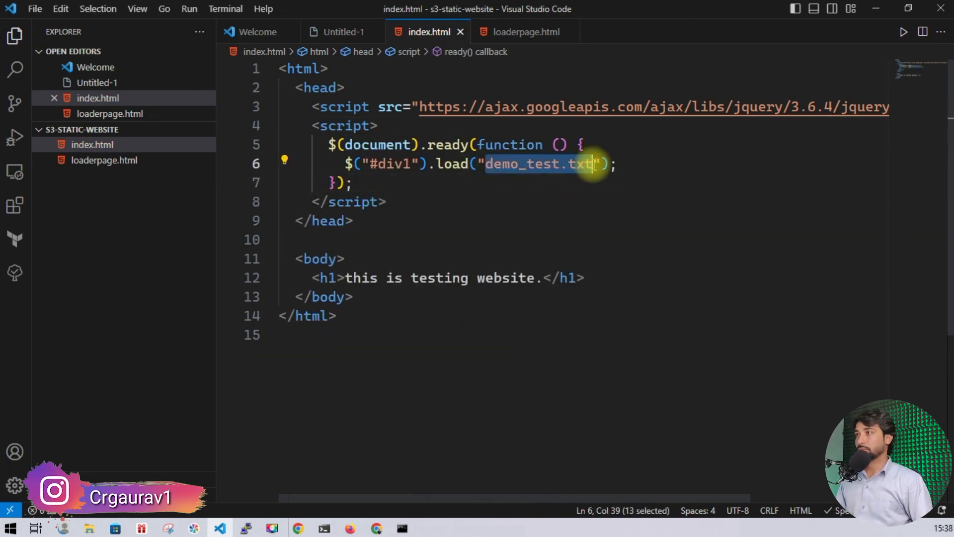
{"action": "type", "text": "loaderpage.html"}
{"action": "key", "text": "ctrl+s"}
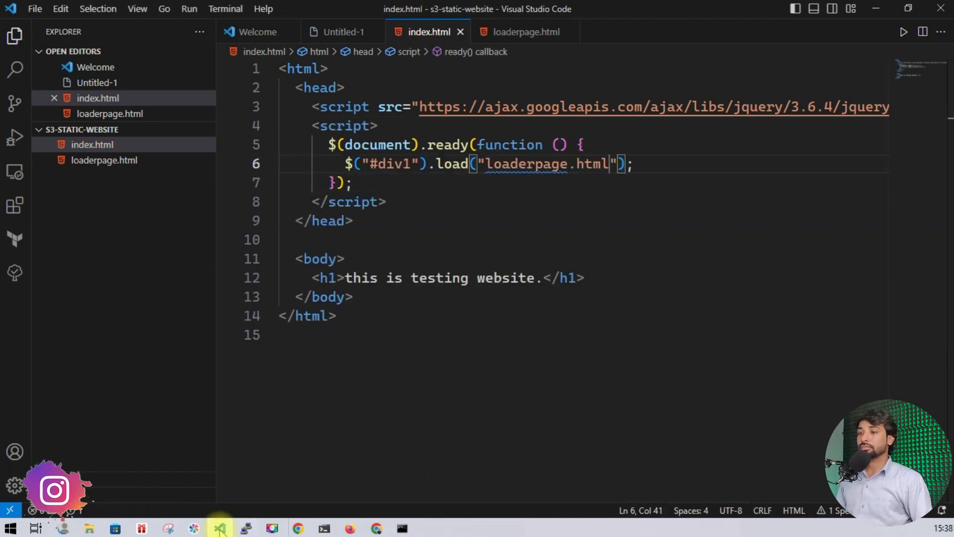
Delete the placeholder h2 heading inside the div1 element of index.html and save the file
{"action": "left_click_drag", "start_coordinate": [436, 297], "coordinate": [774, 296]}
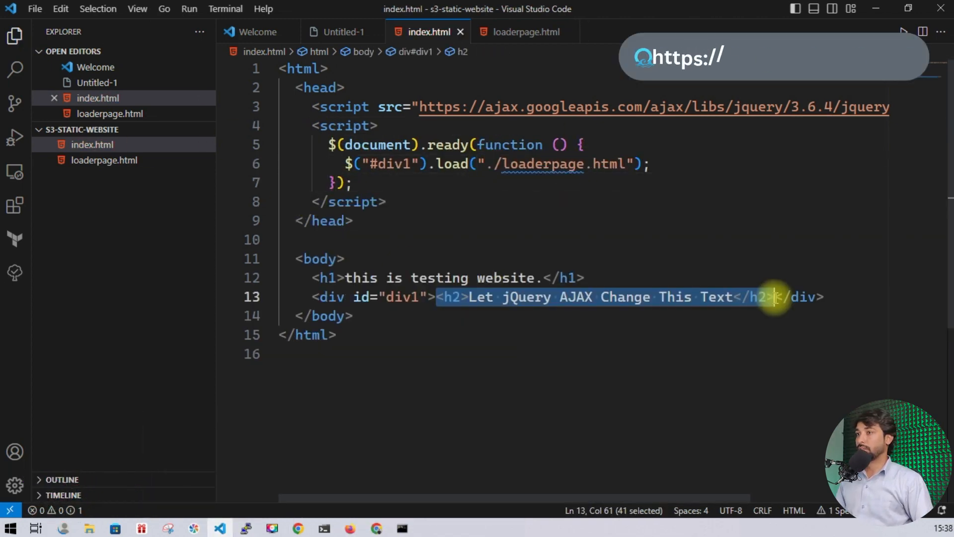
{"action": "key", "text": "BackSpace"}
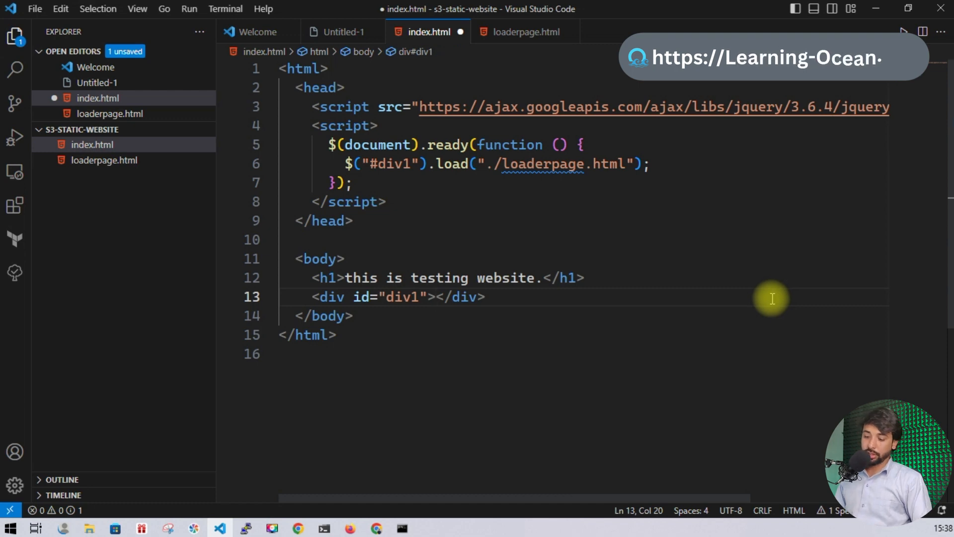
{"action": "key", "text": "ctrl+s"}
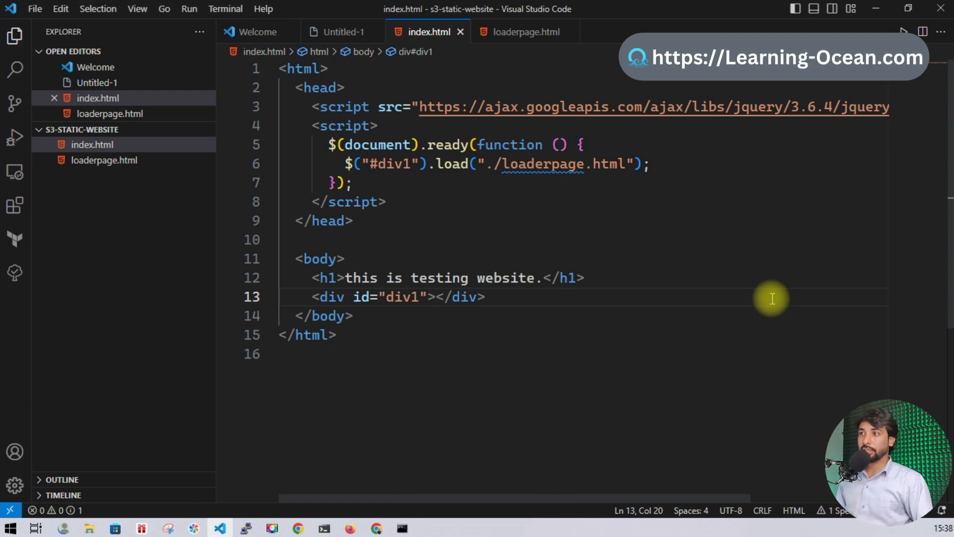
{"action": "left_click_drag", "start_coordinate": [312, 297], "coordinate": [353, 297]}
{"action": "left_click_drag", "start_coordinate": [415, 299], "coordinate": [486, 297]}
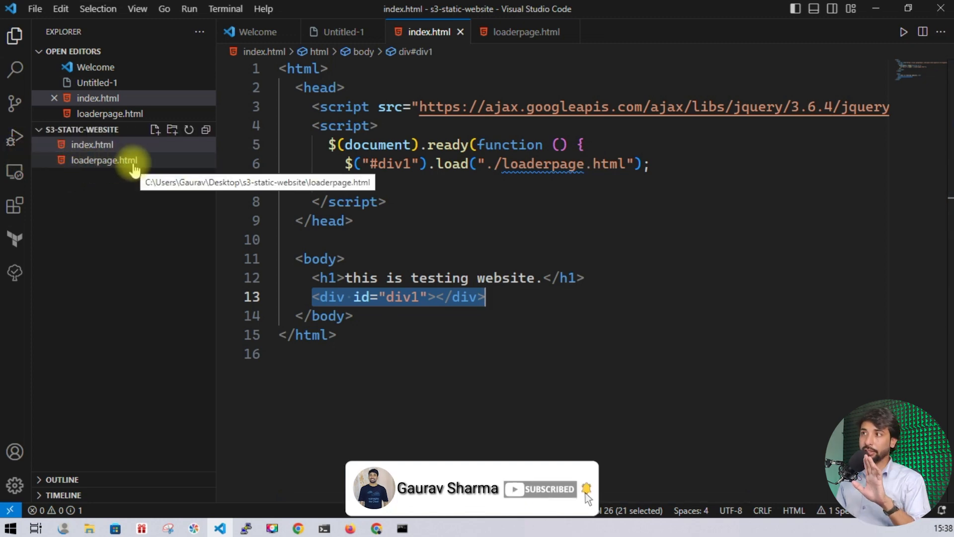
{"action": "left_click", "coordinate": [520, 250]}
{"action": "key", "text": "ctrl+s"}
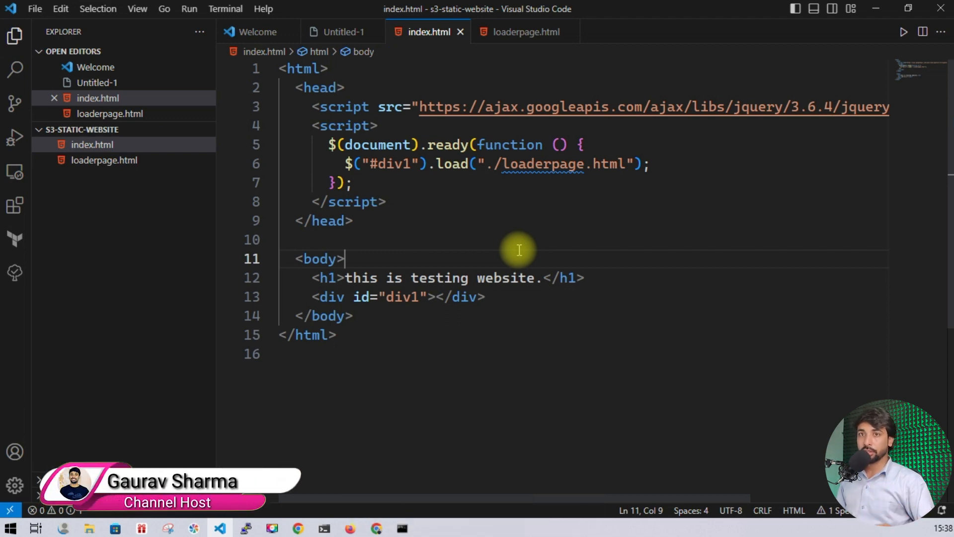
Switch to the S3 console in the browser, upload the edited index.html to the website bucket and open its object details
{"action": "left_click", "coordinate": [878, 9]}
{"action": "left_click", "coordinate": [837, 83]}
{"action": "left_click", "coordinate": [377, 527]}
{"action": "left_click", "coordinate": [94, 10]}
{"action": "left_click", "coordinate": [91, 530]}
{"action": "left_click_drag", "start_coordinate": [505, 232], "coordinate": [509, 319]}
{"action": "scroll", "coordinate": [535, 323], "scroll_direction": "down", "scroll_amount": 5}
{"action": "left_click", "coordinate": [582, 473]}
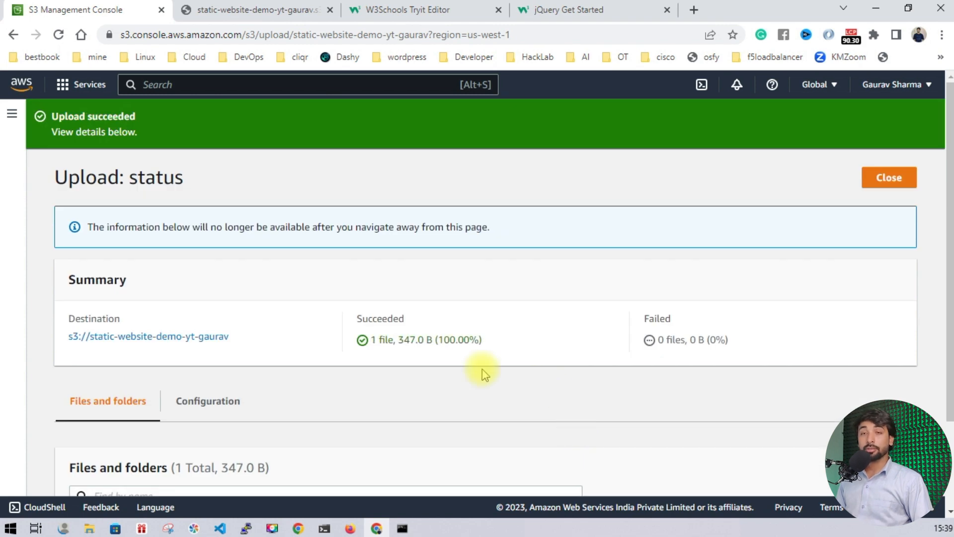
{"action": "scroll", "coordinate": [485, 374], "scroll_direction": "down", "scroll_amount": 2}
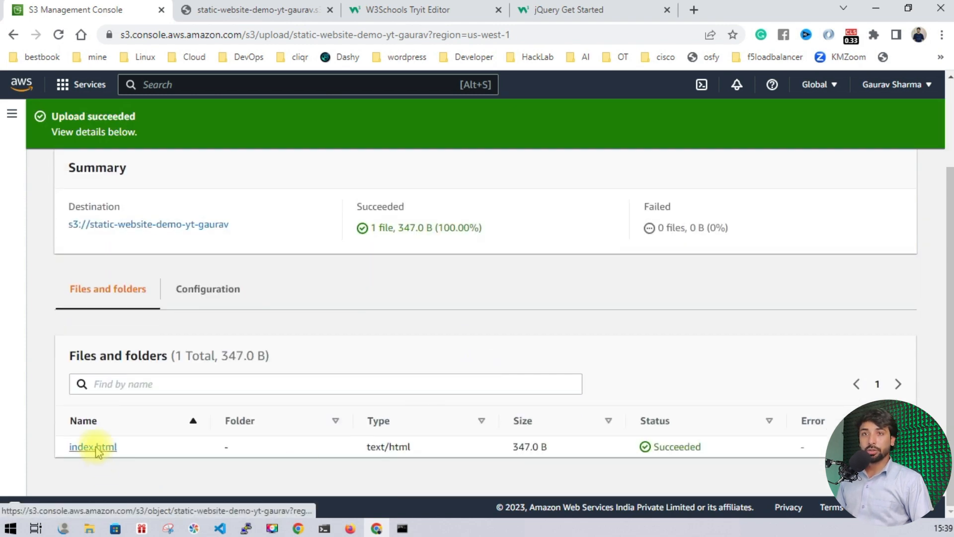
{"action": "left_click", "coordinate": [95, 448]}
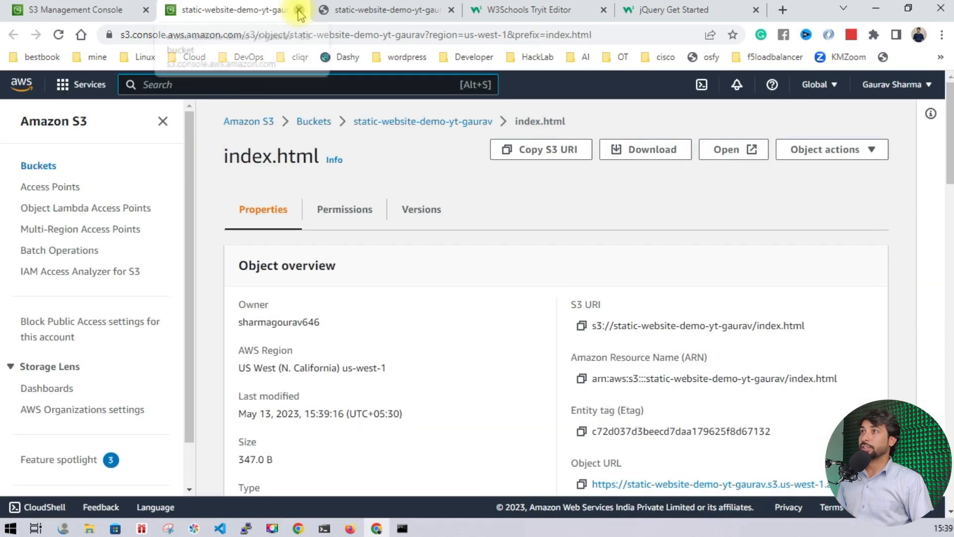
Close the index.html object details, load the website endpoint's root address without loaderpage.html and check both texts on the page
{"action": "left_click", "coordinate": [299, 9]}
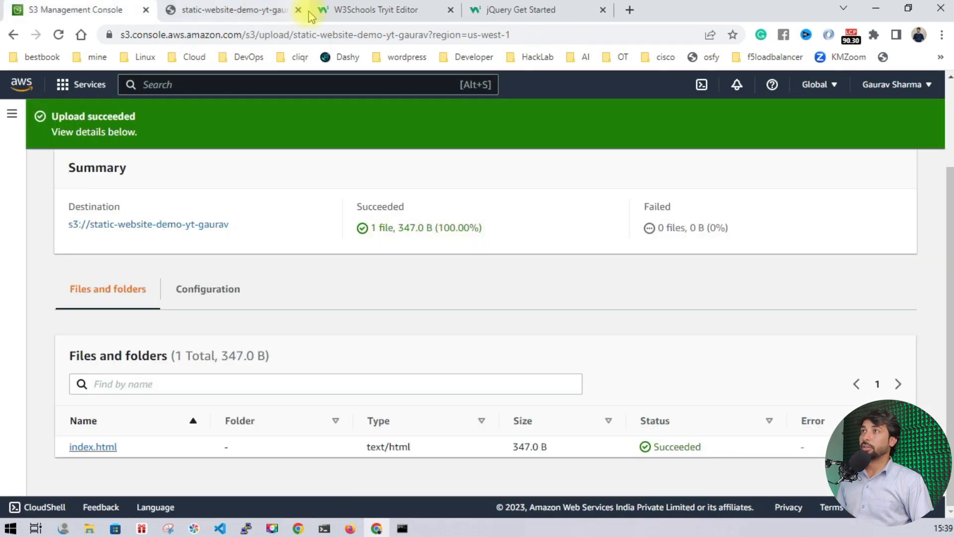
{"action": "left_click", "coordinate": [247, 14]}
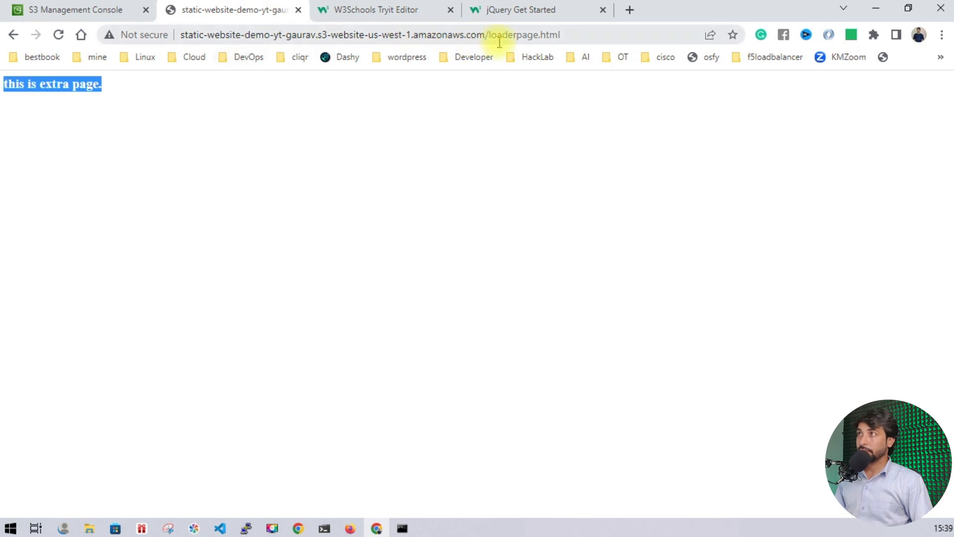
{"action": "left_click_drag", "start_coordinate": [492, 38], "coordinate": [778, 36]}
{"action": "key", "text": "BackSpace"}
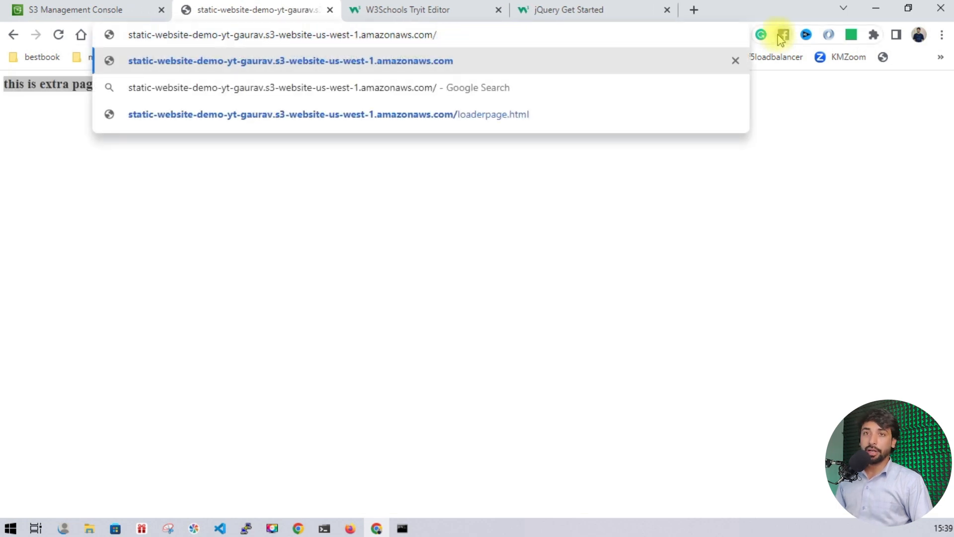
{"action": "key", "text": "Return"}
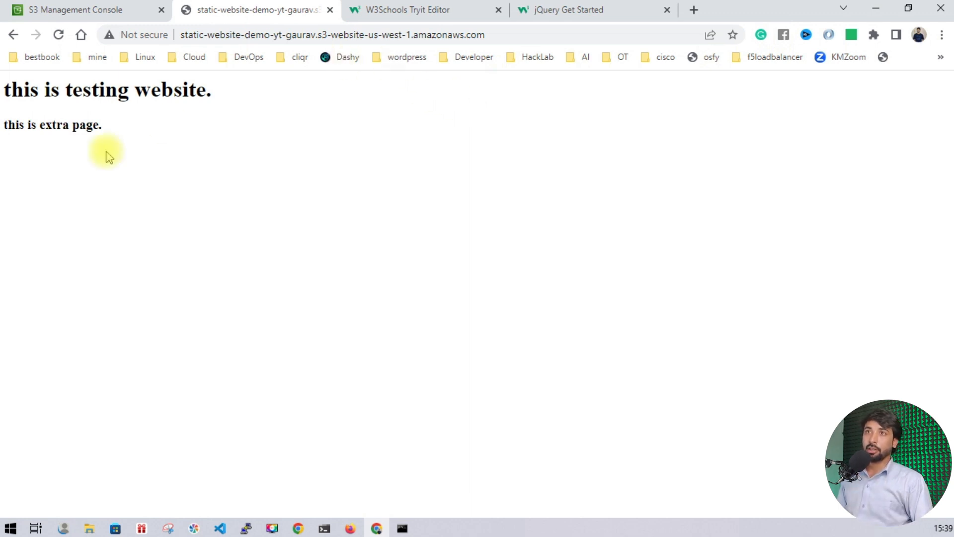
{"action": "left_click_drag", "start_coordinate": [6, 90], "coordinate": [213, 91]}
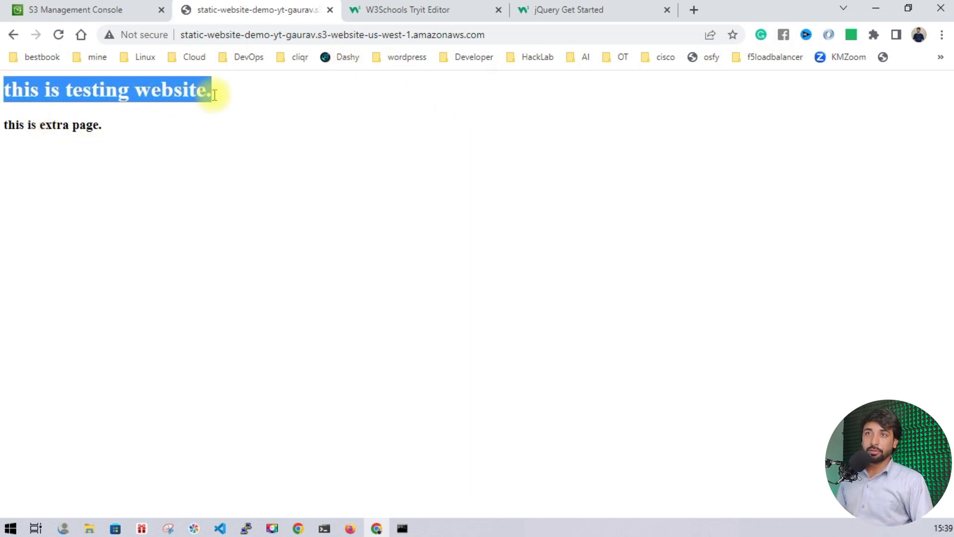
{"action": "left_click_drag", "start_coordinate": [100, 125], "coordinate": [4, 125]}
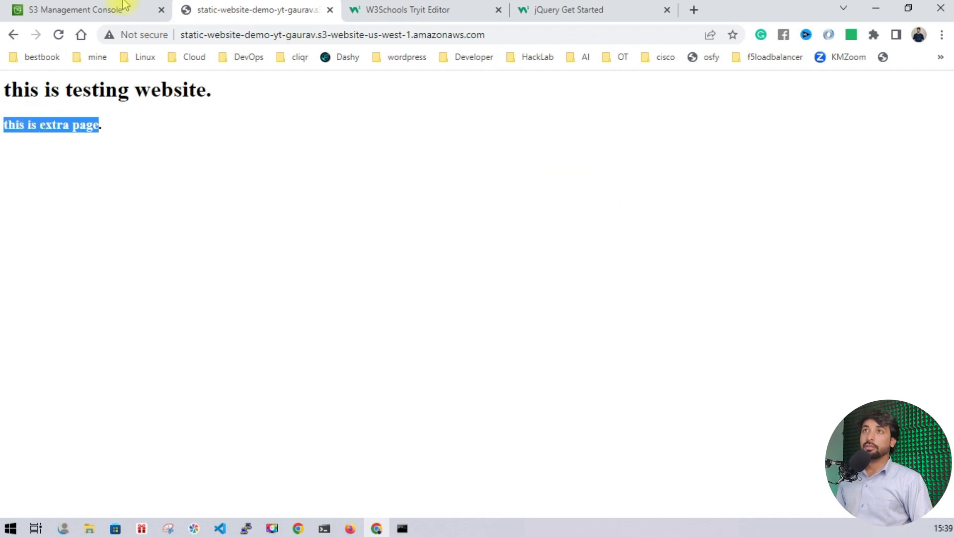
Return to the S3 console and start creating a bucket named static-website-content-data-yt-data
{"action": "left_click", "coordinate": [70, 15]}
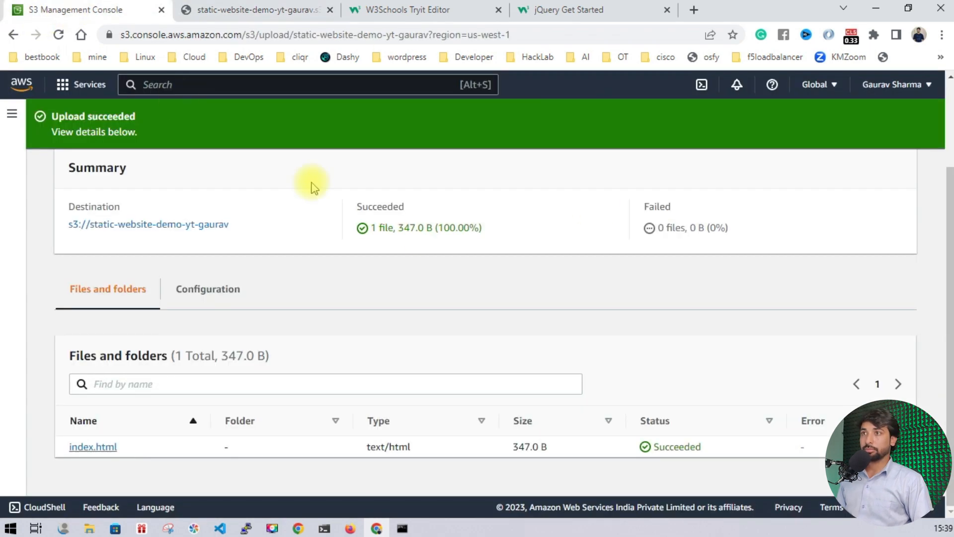
{"action": "left_click", "coordinate": [190, 222]}
{"action": "left_click", "coordinate": [11, 116]}
{"action": "left_click", "coordinate": [38, 166]}
{"action": "left_click", "coordinate": [810, 244]}
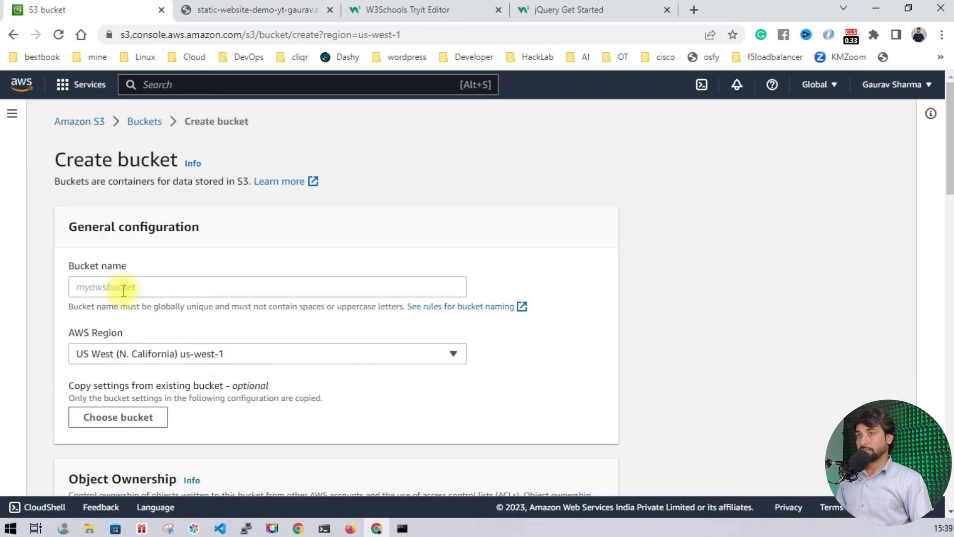
{"action": "left_click", "coordinate": [123, 288]}
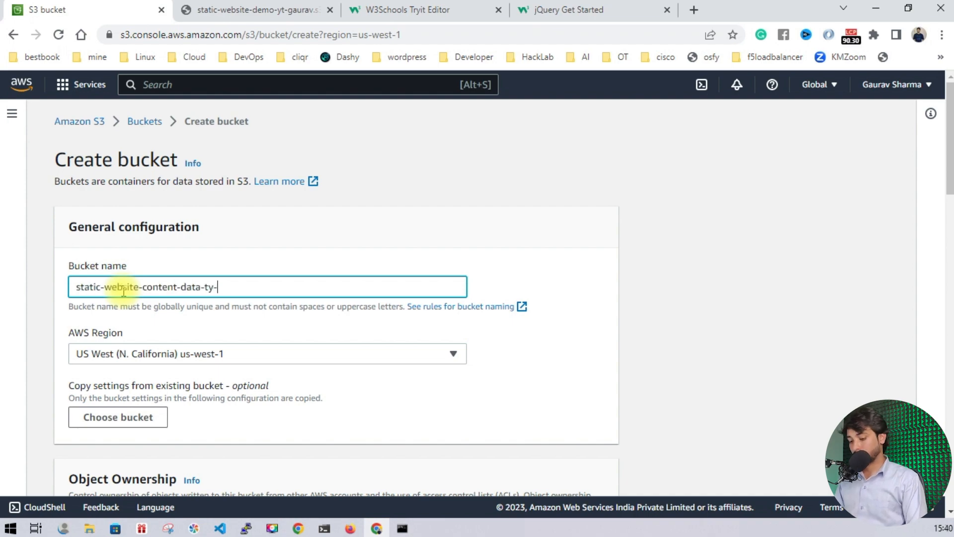
Turn off Block all public access for the new bucket, acknowledge the public access warning and create the bucket
{"action": "scroll", "coordinate": [129, 298], "scroll_direction": "down", "scroll_amount": 20}
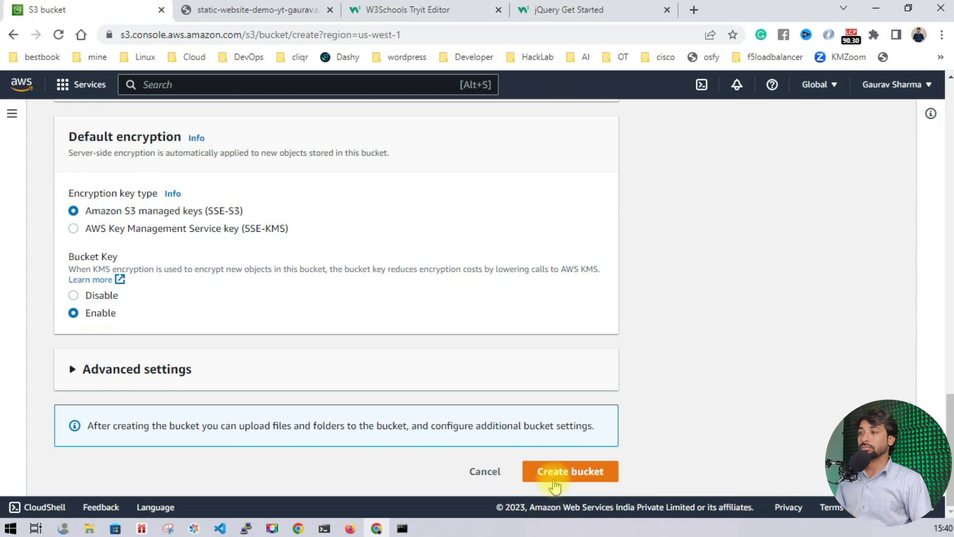
{"action": "scroll", "coordinate": [213, 379], "scroll_direction": "up", "scroll_amount": 14}
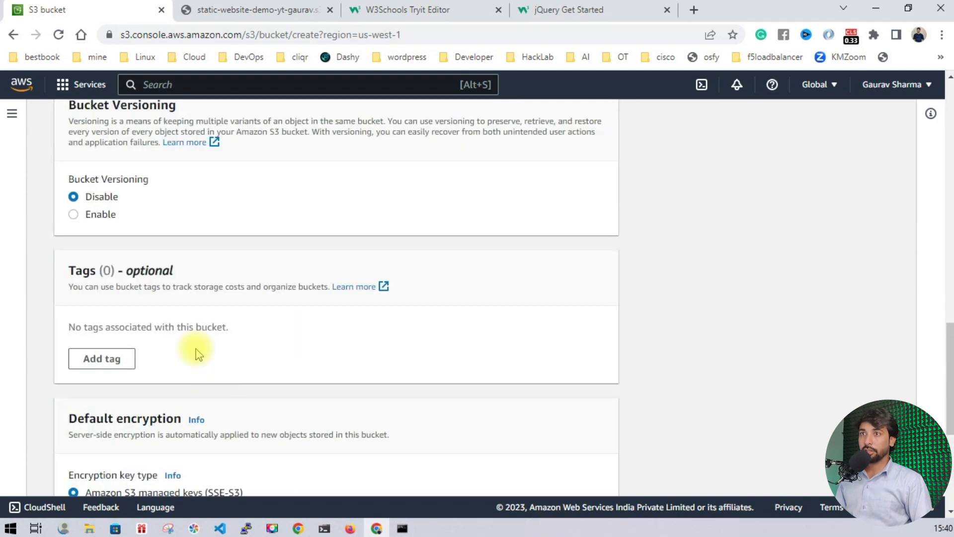
{"action": "left_click", "coordinate": [73, 256]}
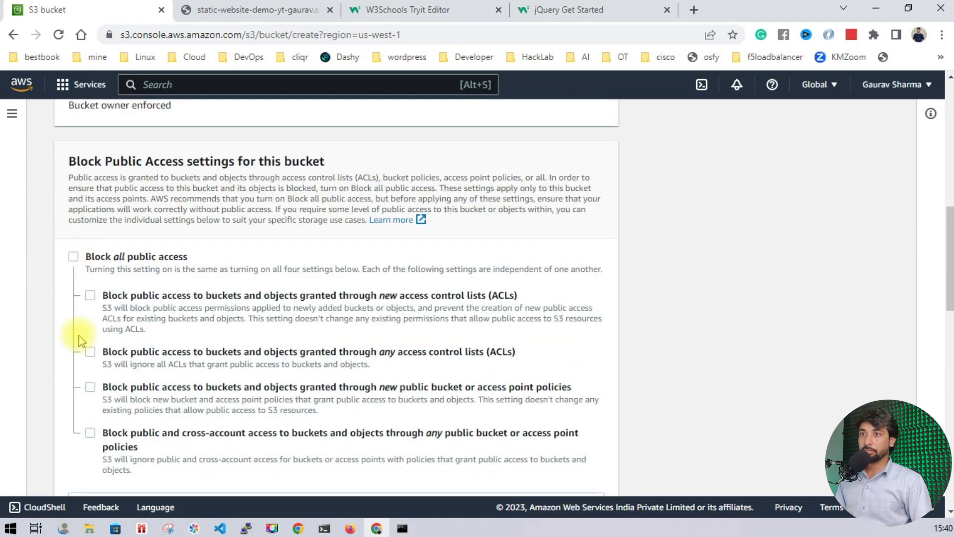
{"action": "scroll", "coordinate": [78, 335], "scroll_direction": "down", "scroll_amount": 5}
{"action": "left_click", "coordinate": [116, 289]}
{"action": "scroll", "coordinate": [452, 394], "scroll_direction": "down", "scroll_amount": 10}
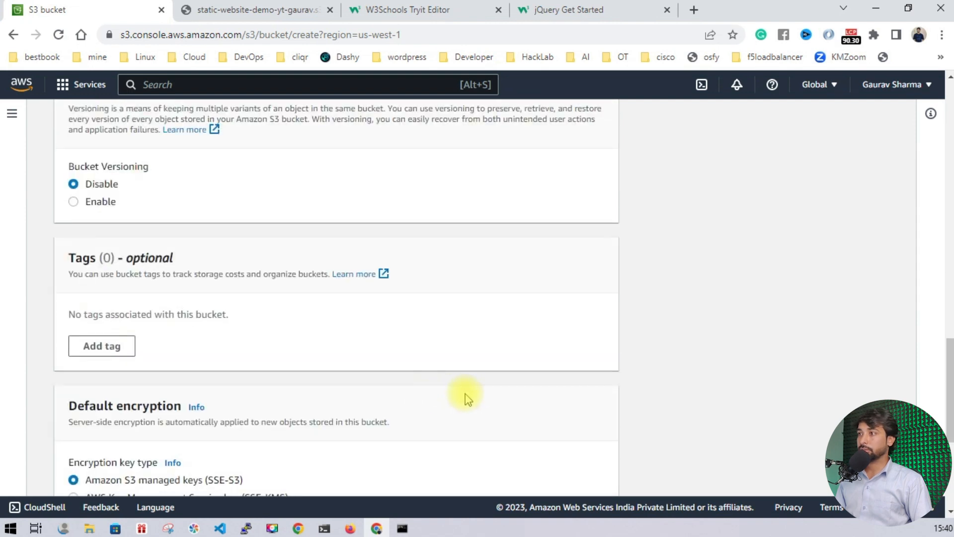
{"action": "left_click", "coordinate": [567, 471]}
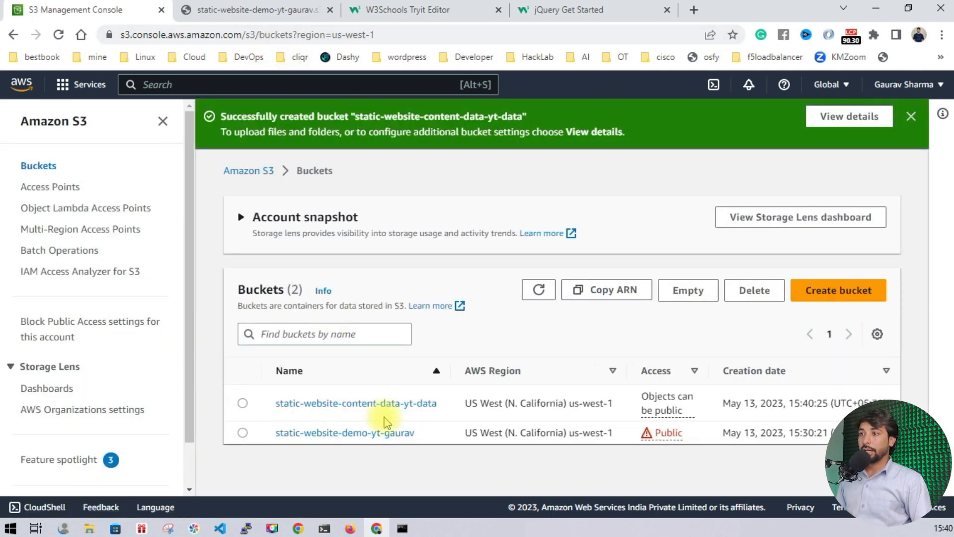
Switch to the website page and review the text that comes from loaderpage.html
{"action": "left_click", "coordinate": [244, 15]}
{"action": "left_click", "coordinate": [128, 143]}
{"action": "left_click_drag", "start_coordinate": [111, 138], "coordinate": [1, 142]}
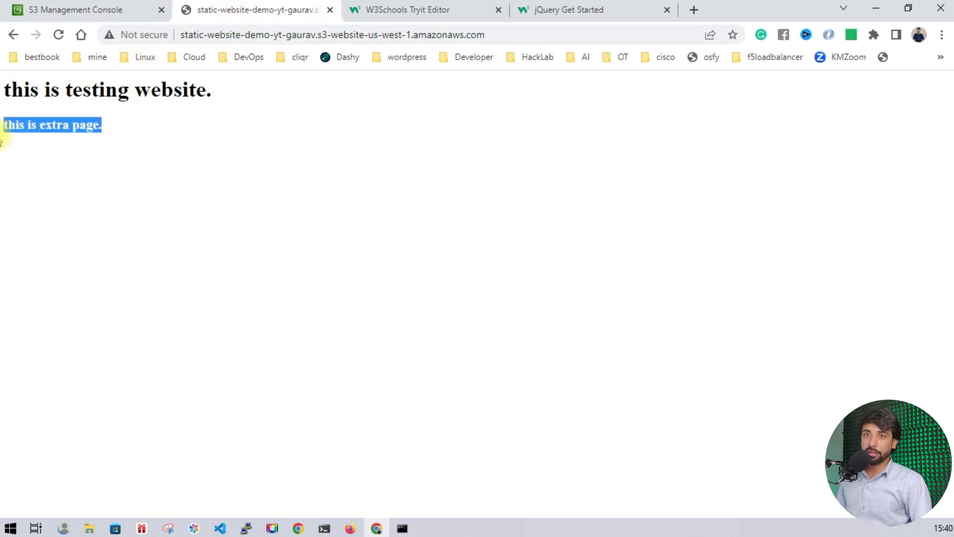
Permanently delete loaderpage.html from the original static website bucket in the S3 console
{"action": "left_click", "coordinate": [85, 10]}
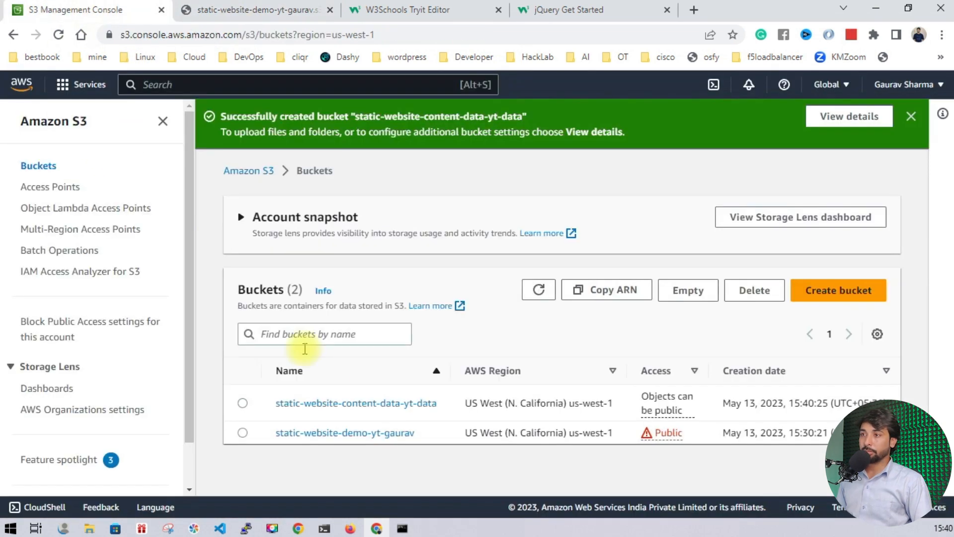
{"action": "left_click", "coordinate": [360, 434]}
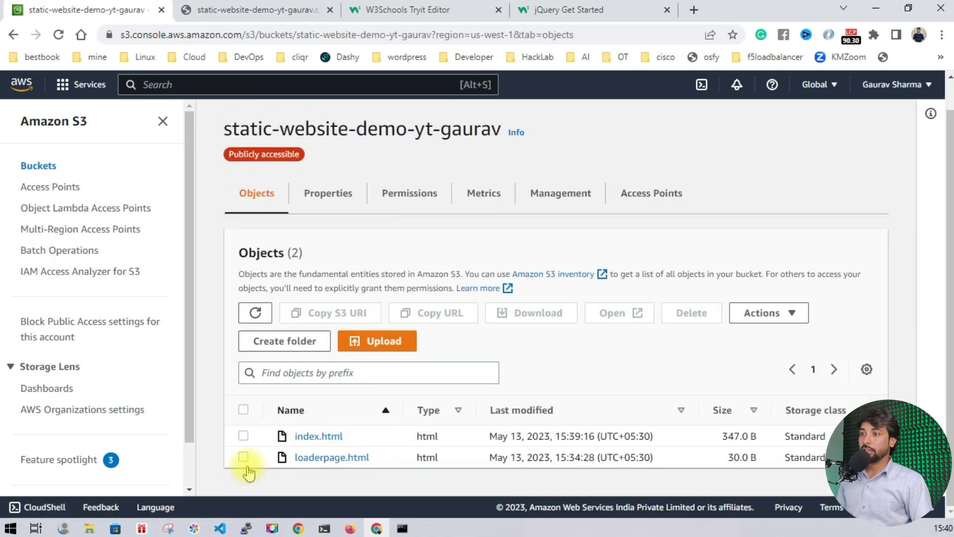
{"action": "left_click", "coordinate": [243, 458]}
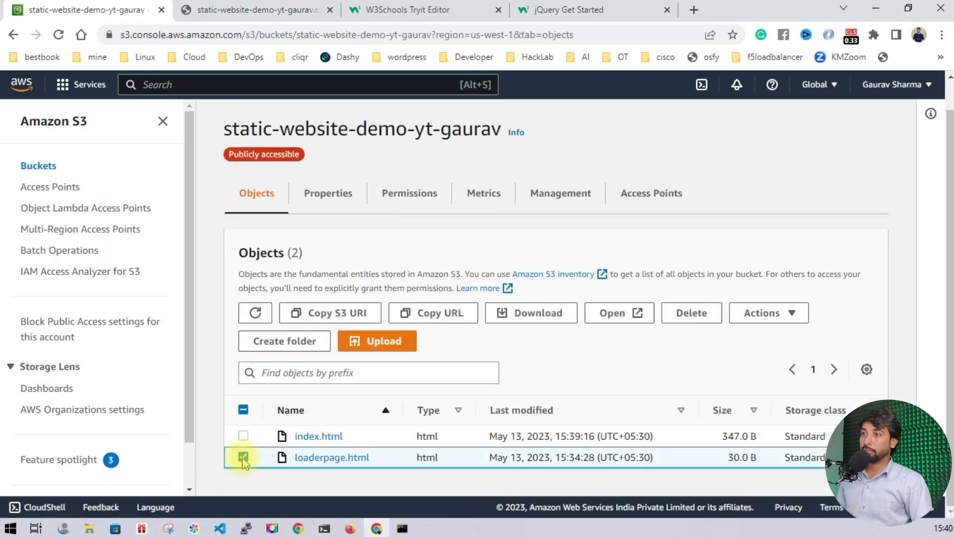
{"action": "left_click", "coordinate": [668, 314]}
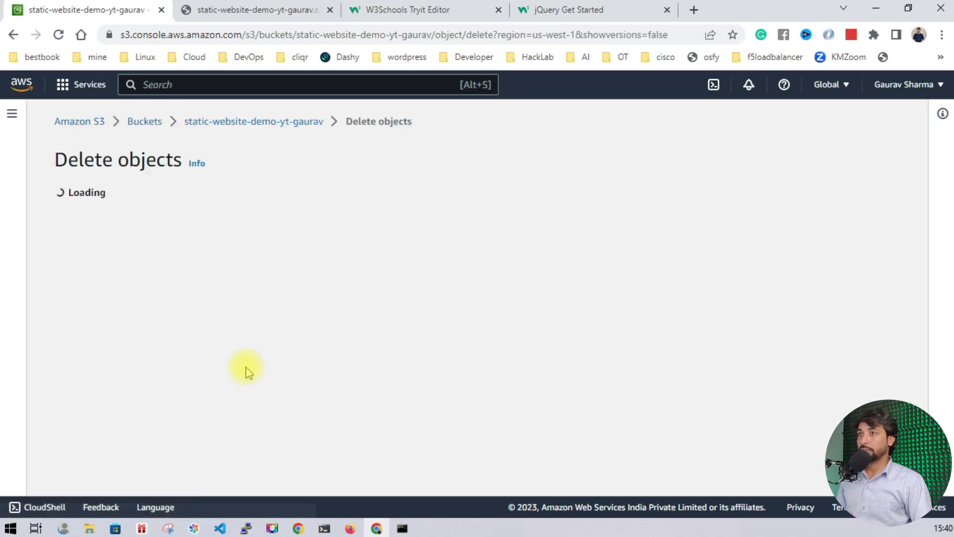
{"action": "scroll", "coordinate": [199, 377], "scroll_direction": "down", "scroll_amount": 2}
{"action": "left_click_drag", "start_coordinate": [187, 434], "coordinate": [270, 434]}
{"action": "key", "text": "ctrl+c"}
{"action": "left_click", "coordinate": [159, 450]}
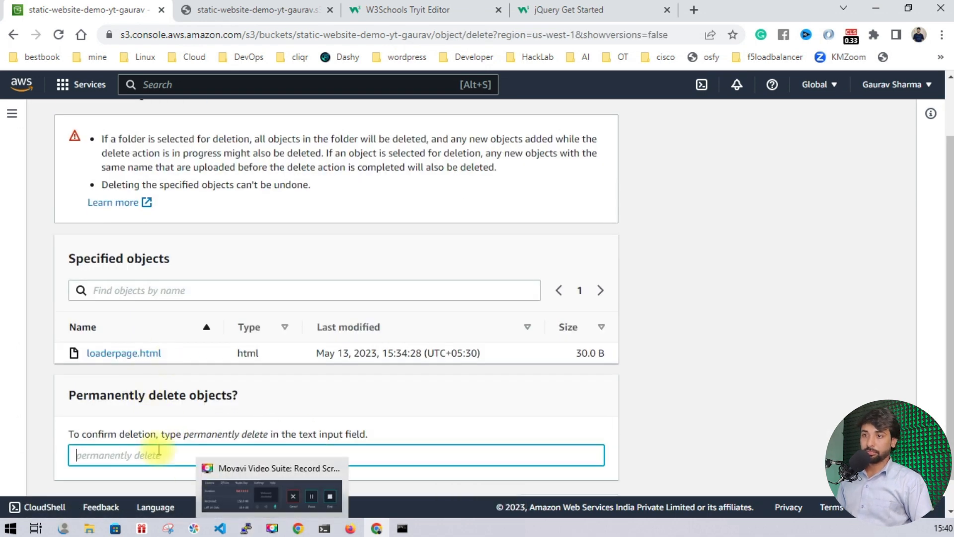
{"action": "key", "text": "ctrl+v"}
{"action": "left_click", "coordinate": [568, 470]}
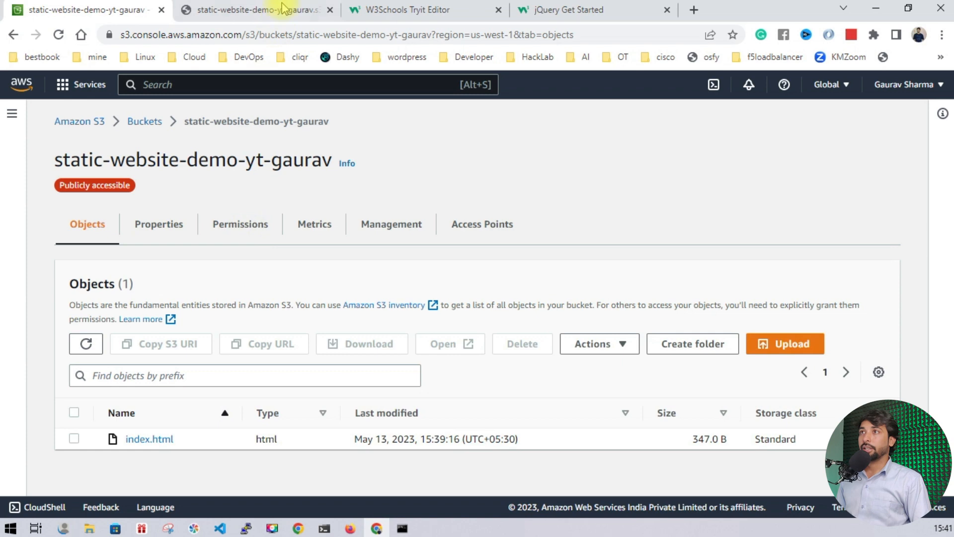
Reload the website endpoint page to check whether the extra page content still loads
{"action": "left_click", "coordinate": [251, 9]}
{"action": "left_click", "coordinate": [59, 35]}
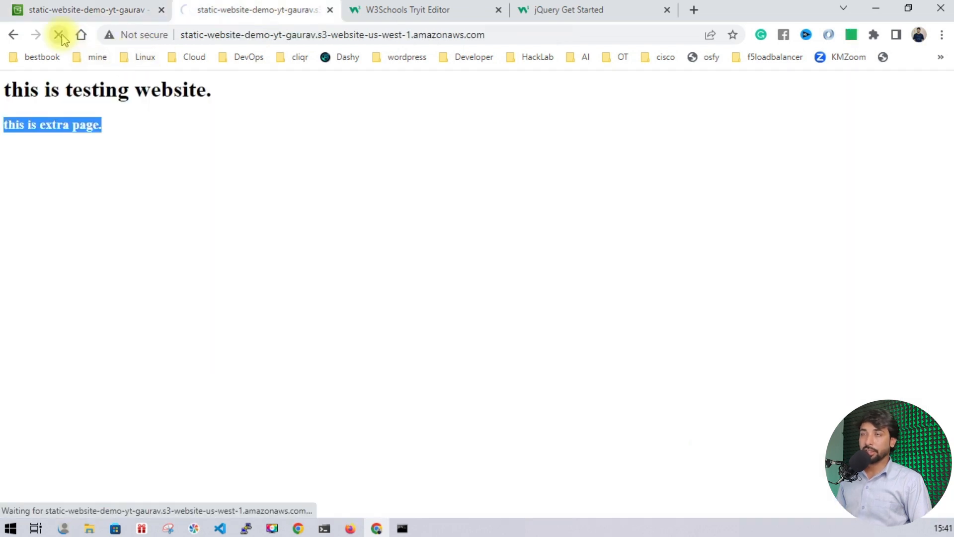
{"action": "left_click_drag", "start_coordinate": [14, 126], "coordinate": [142, 166]}
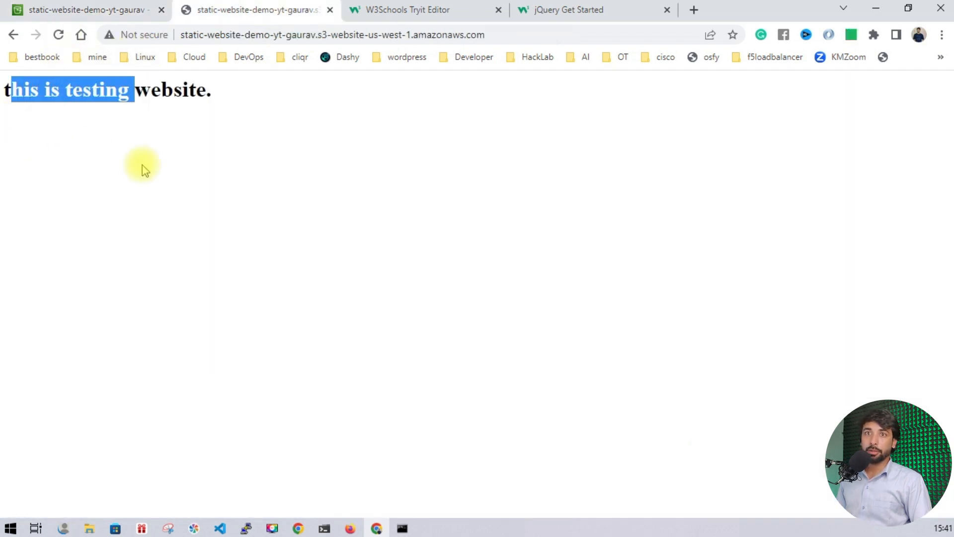
Inspect the website page and examine the errors in the developer console, including the loaderpage.html request
{"action": "right_click", "coordinate": [267, 141]}
{"action": "left_click", "coordinate": [308, 402]}
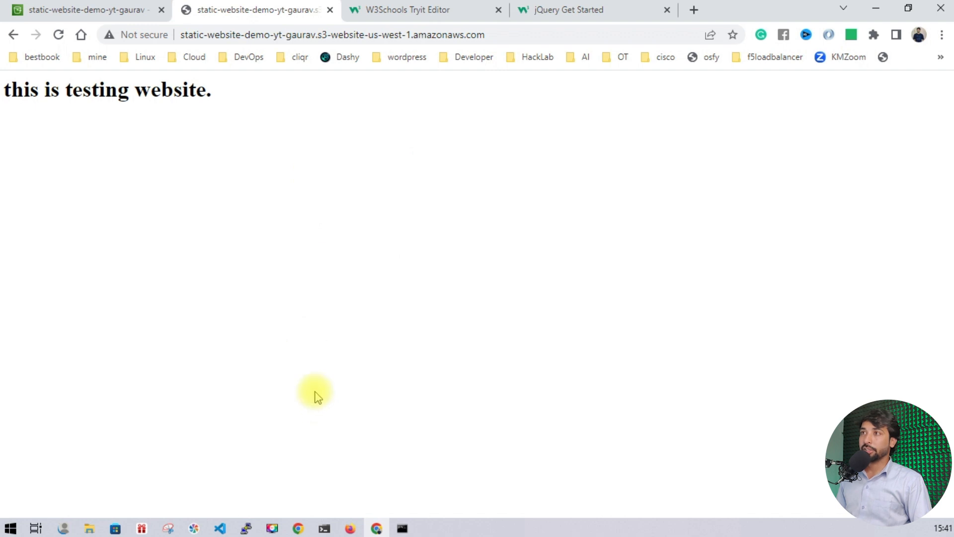
{"action": "left_click", "coordinate": [118, 186]}
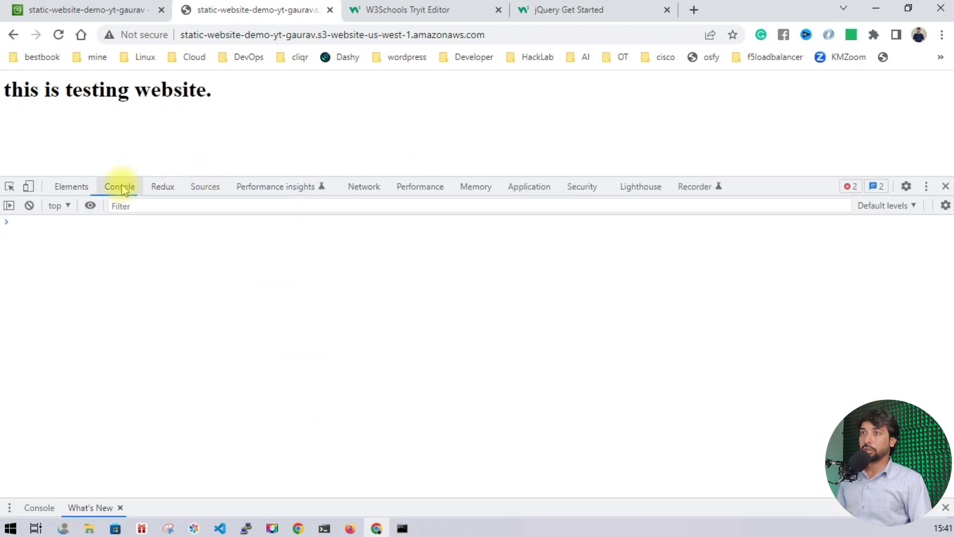
{"action": "left_click_drag", "start_coordinate": [39, 263], "coordinate": [266, 279]}
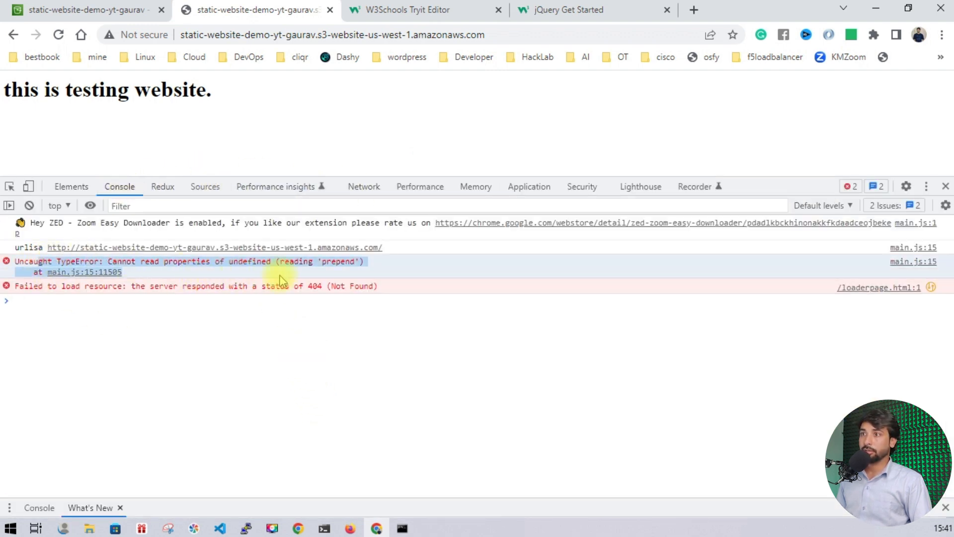
{"action": "left_click", "coordinate": [307, 277]}
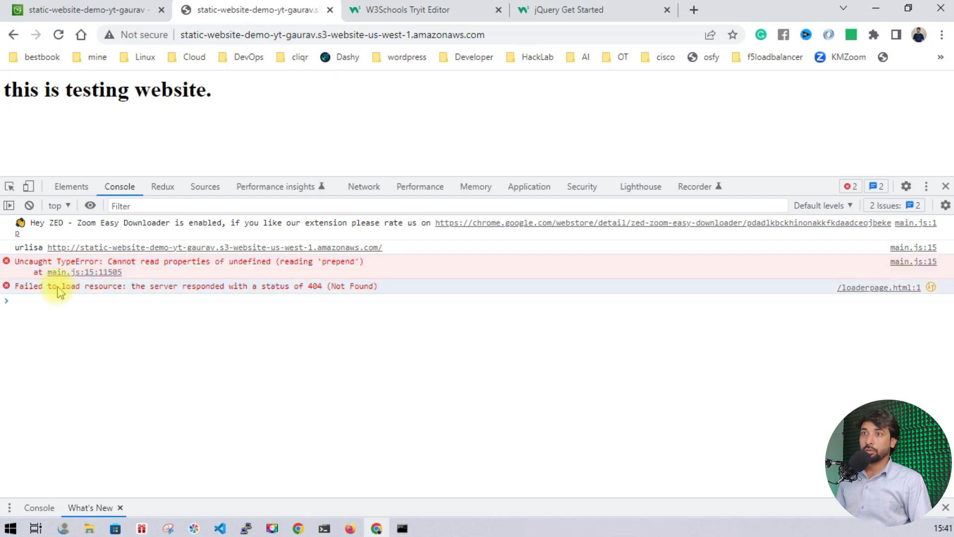
{"action": "left_click_drag", "start_coordinate": [57, 288], "coordinate": [318, 300]}
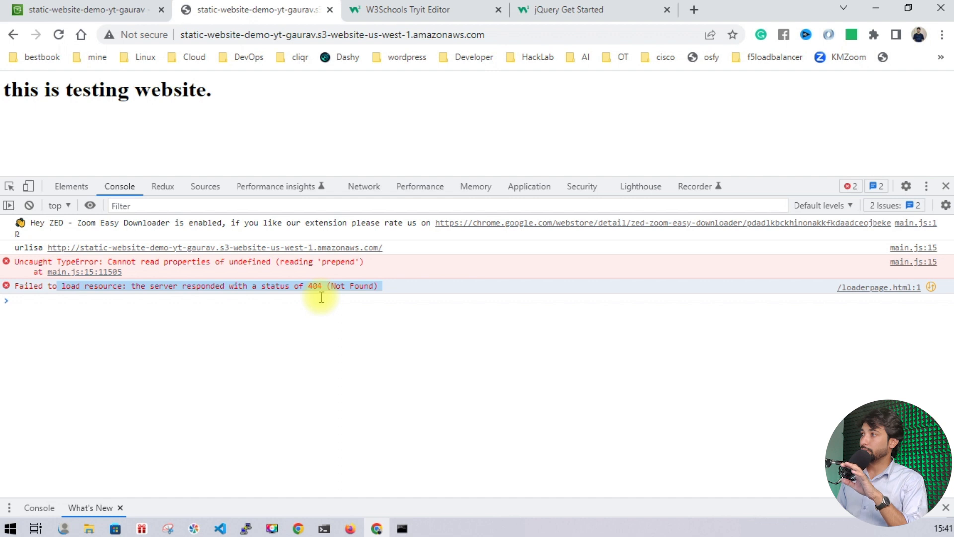
{"action": "left_click_drag", "start_coordinate": [823, 288], "coordinate": [903, 288]}
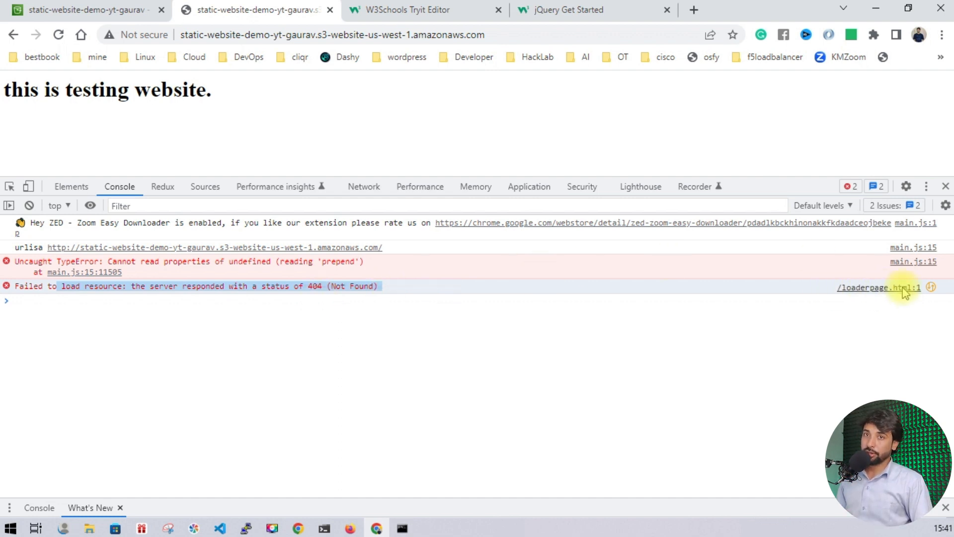
Enable static website hosting with an index document on the static-website-content-data-yt-data bucket and save the changes
{"action": "left_click", "coordinate": [130, 11]}
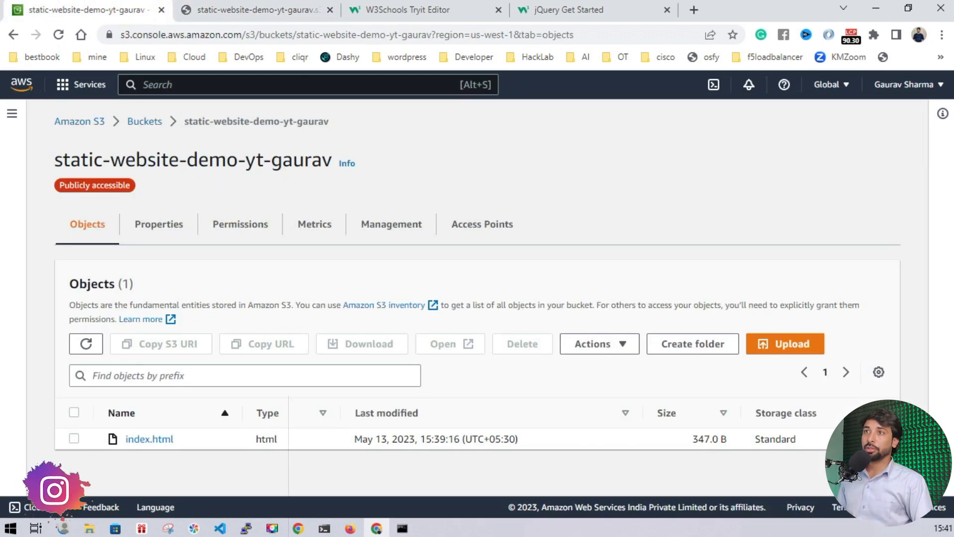
{"action": "left_click", "coordinate": [146, 124]}
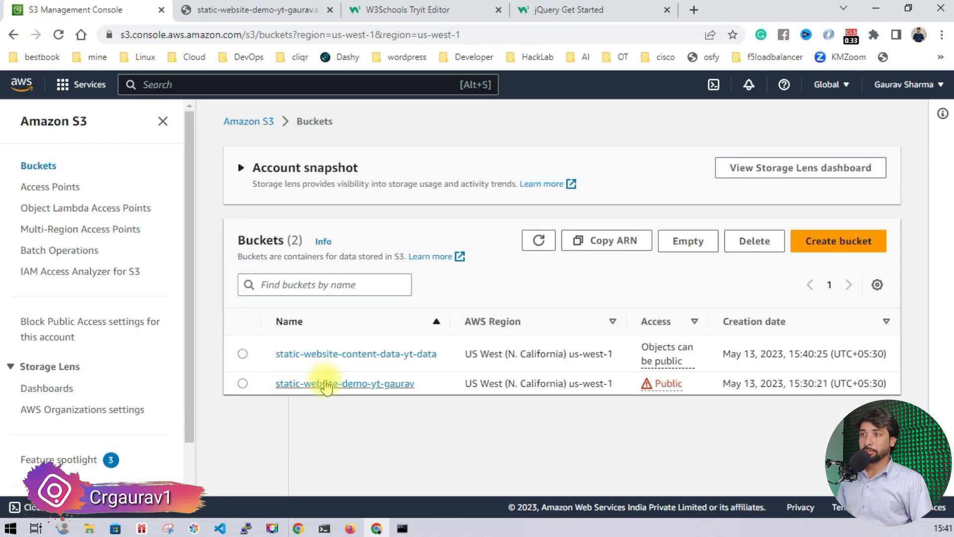
{"action": "left_click", "coordinate": [323, 354]}
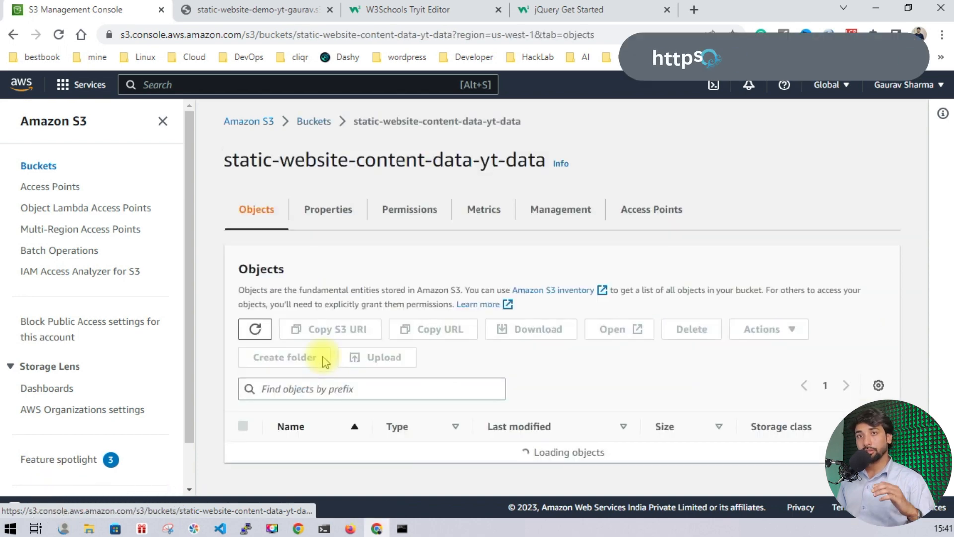
{"action": "left_click", "coordinate": [316, 225]}
{"action": "scroll", "coordinate": [306, 249], "scroll_direction": "down", "scroll_amount": 15}
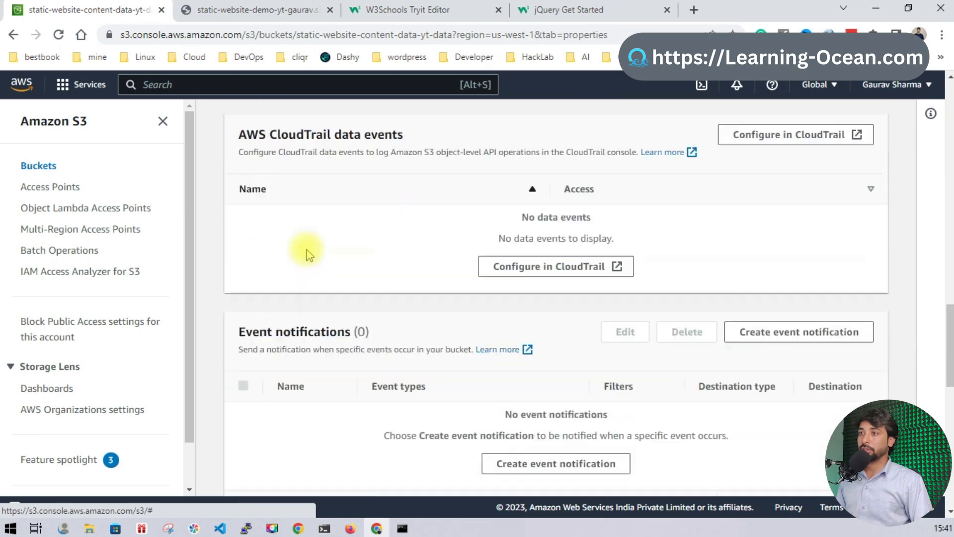
{"action": "scroll", "coordinate": [308, 254], "scroll_direction": "down", "scroll_amount": 2}
{"action": "left_click", "coordinate": [850, 370]}
{"action": "scroll", "coordinate": [485, 348], "scroll_direction": "down", "scroll_amount": 5}
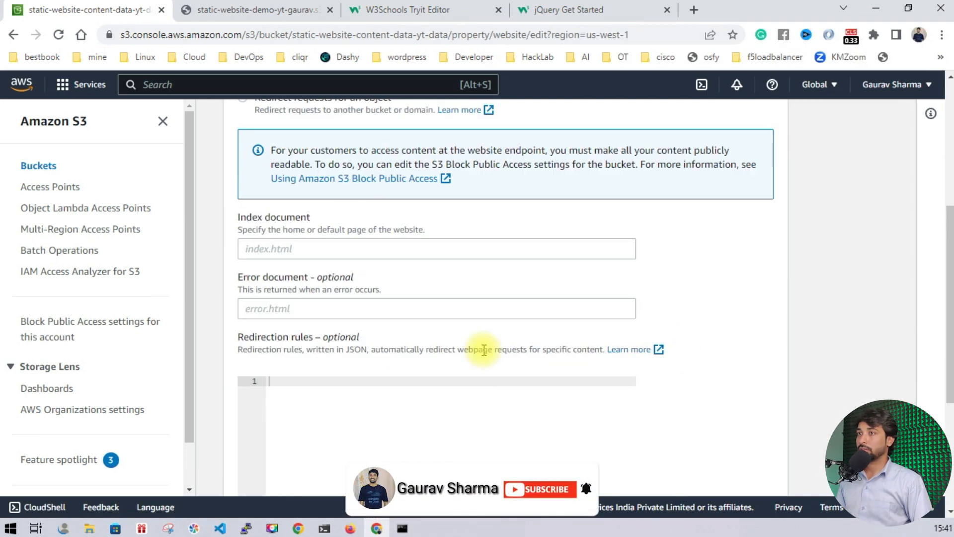
{"action": "left_click", "coordinate": [308, 252]}
{"action": "scroll", "coordinate": [308, 252], "scroll_direction": "down", "scroll_amount": 5}
{"action": "left_click", "coordinate": [724, 471]}
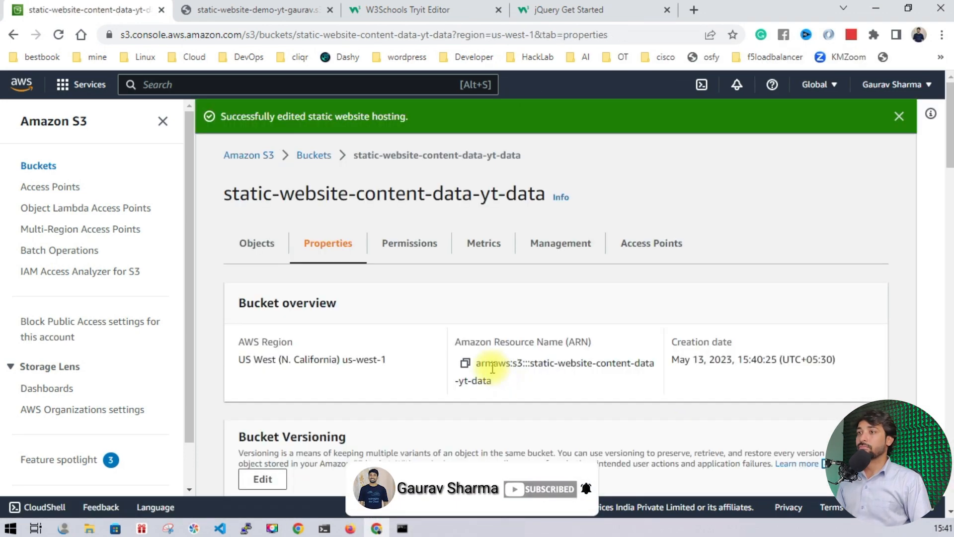
Start editing the bucket policy of static-website-content-data-yt-data, copy the bucket ARN and open the AWS Policy Generator
{"action": "left_click", "coordinate": [419, 247]}
{"action": "scroll", "coordinate": [378, 278], "scroll_direction": "down", "scroll_amount": 5}
{"action": "left_click", "coordinate": [262, 291]}
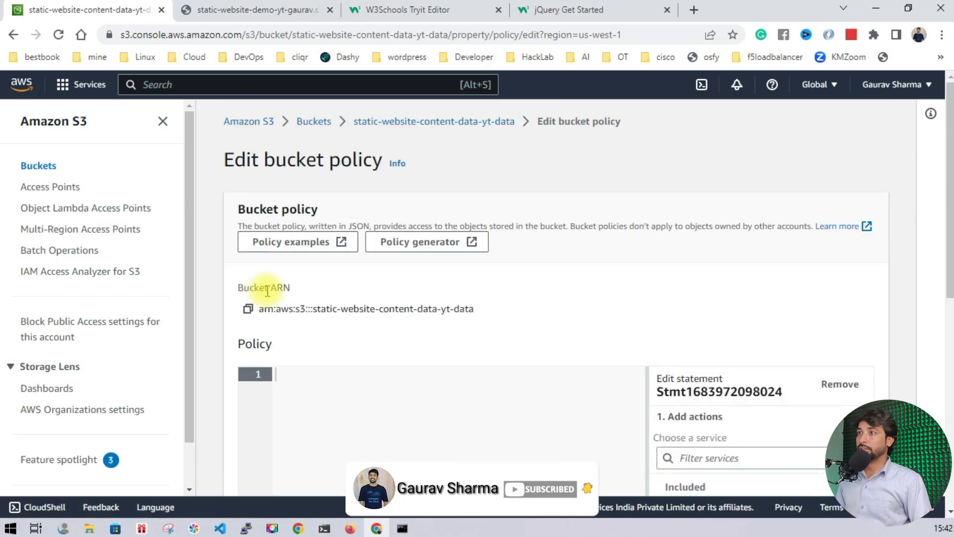
{"action": "left_click", "coordinate": [241, 315]}
{"action": "left_click", "coordinate": [423, 241]}
Choose S3 Bucket Policy as the policy type and set the statement's principal to *
{"action": "left_click", "coordinate": [368, 225]}
{"action": "left_click", "coordinate": [362, 248]}
{"action": "left_click", "coordinate": [377, 345]}
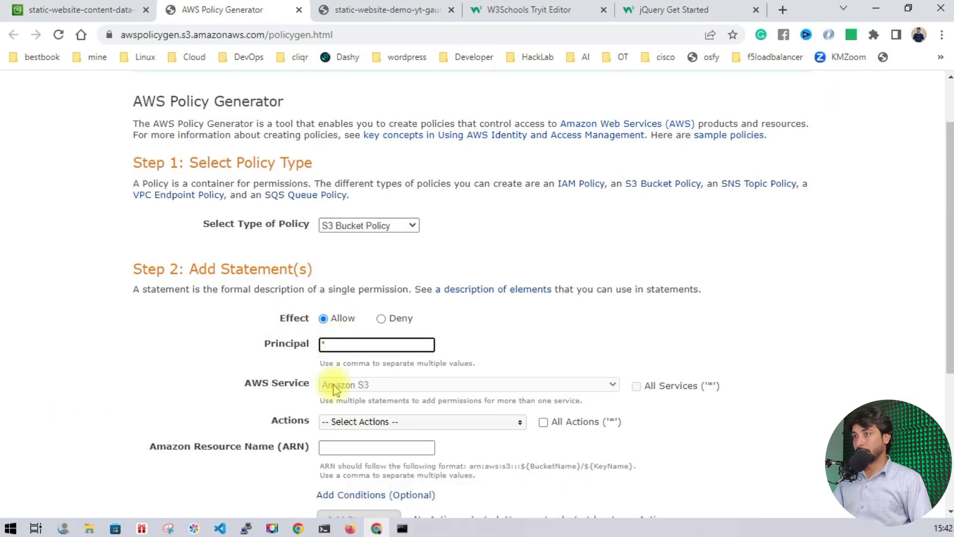
{"action": "type", "text": "*"}
Add an Allow statement for the GetObject action on arn:aws:s3:::static-website-content-data-yt-data
{"action": "scroll", "coordinate": [377, 345], "scroll_direction": "down", "scroll_amount": 4}
{"action": "left_click", "coordinate": [343, 211]}
{"action": "scroll", "coordinate": [348, 278], "scroll_direction": "down", "scroll_amount": 10}
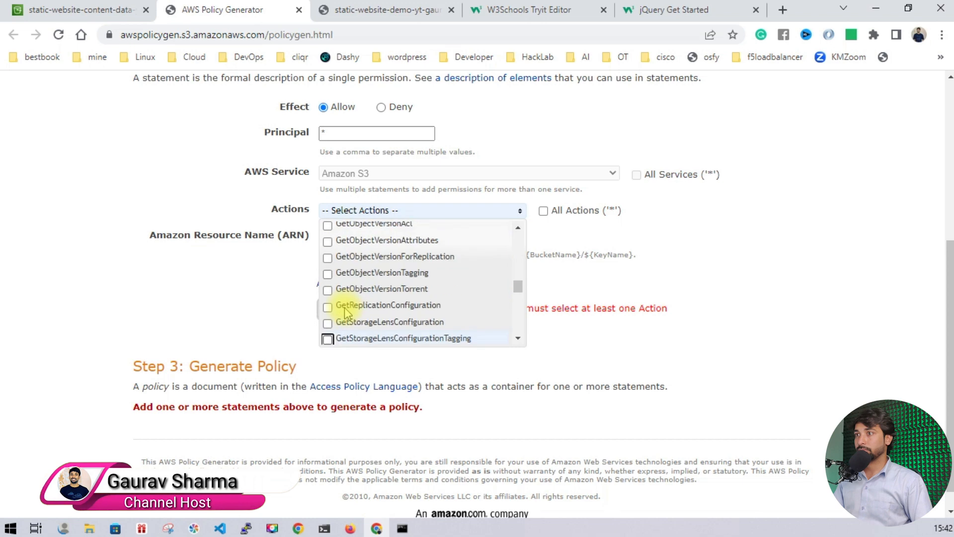
{"action": "left_click", "coordinate": [343, 285]}
{"action": "left_click", "coordinate": [292, 278]}
{"action": "left_click", "coordinate": [330, 236]}
{"action": "type", "text": "arn:aws:s3:::static-website-content-data-yt-data"}
{"action": "left_click", "coordinate": [359, 309]}
Generate the policy from the added statement and copy the whole JSON document
{"action": "scroll", "coordinate": [358, 309], "scroll_direction": "down", "scroll_amount": 3}
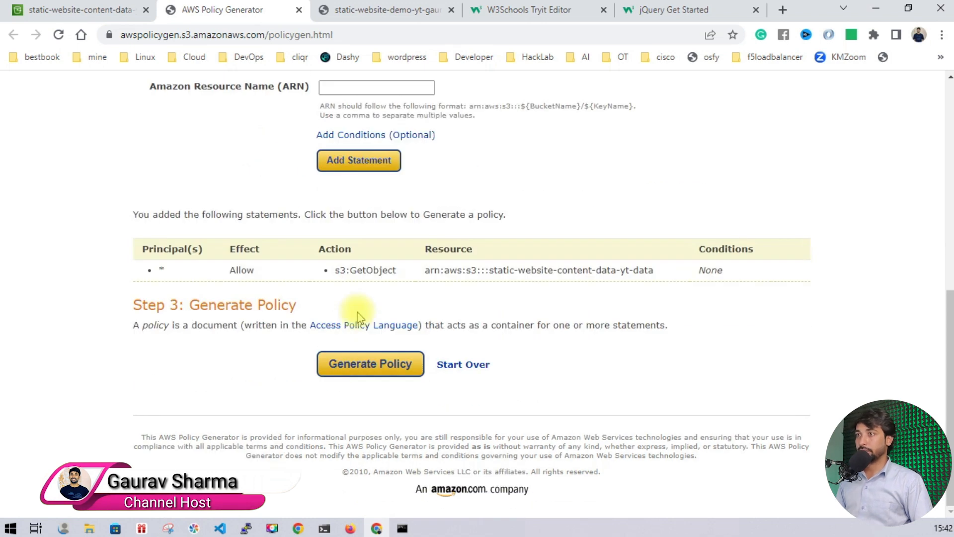
{"action": "left_click", "coordinate": [368, 363]}
{"action": "left_click_drag", "start_coordinate": [224, 362], "coordinate": [141, 124]}
{"action": "key", "text": "ctrl+c"}
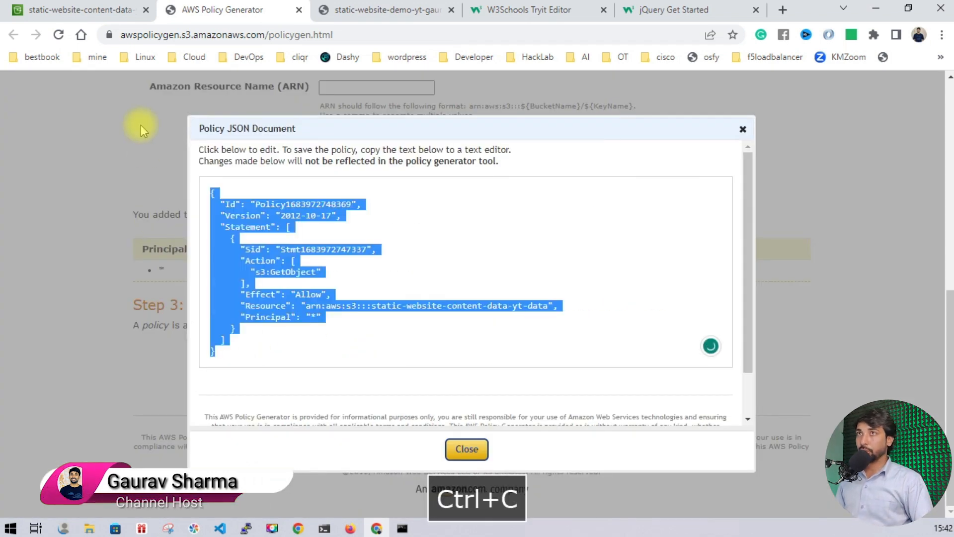
Paste the generated JSON into the bucket policy of static-website-content-data-yt-data
{"action": "left_click", "coordinate": [79, 11]}
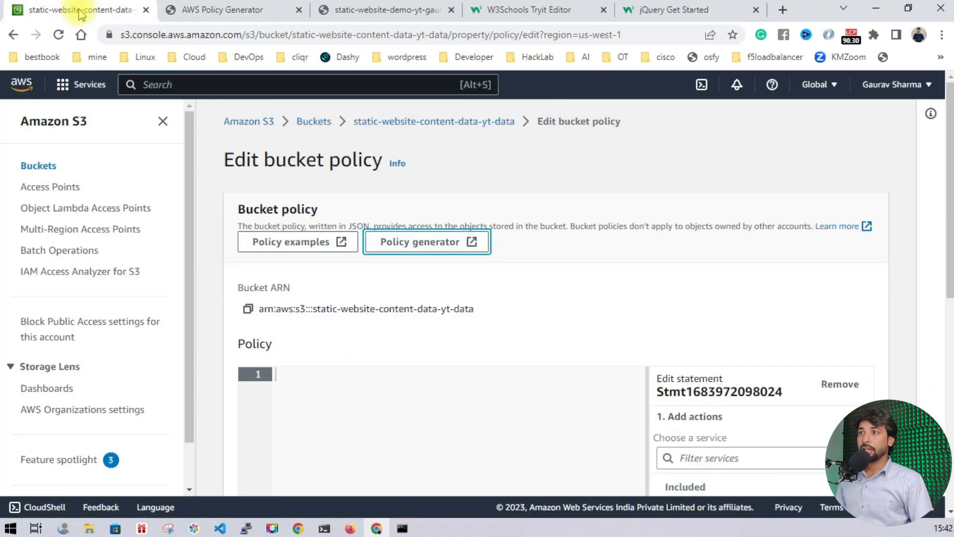
{"action": "left_click", "coordinate": [306, 394]}
{"action": "key", "text": "ctrl+v"}
{"action": "scroll", "coordinate": [368, 362], "scroll_direction": "down", "scroll_amount": 4}
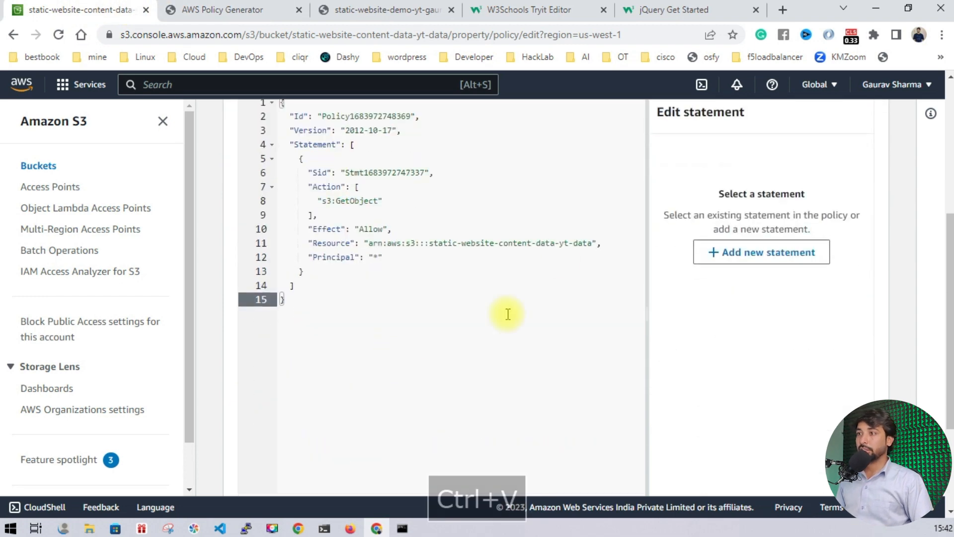
Append /* to the Resource ARN in the policy and save the bucket policy
{"action": "left_click", "coordinate": [597, 243]}
{"action": "key", "text": "Left"}
{"action": "type", "text": "/"}
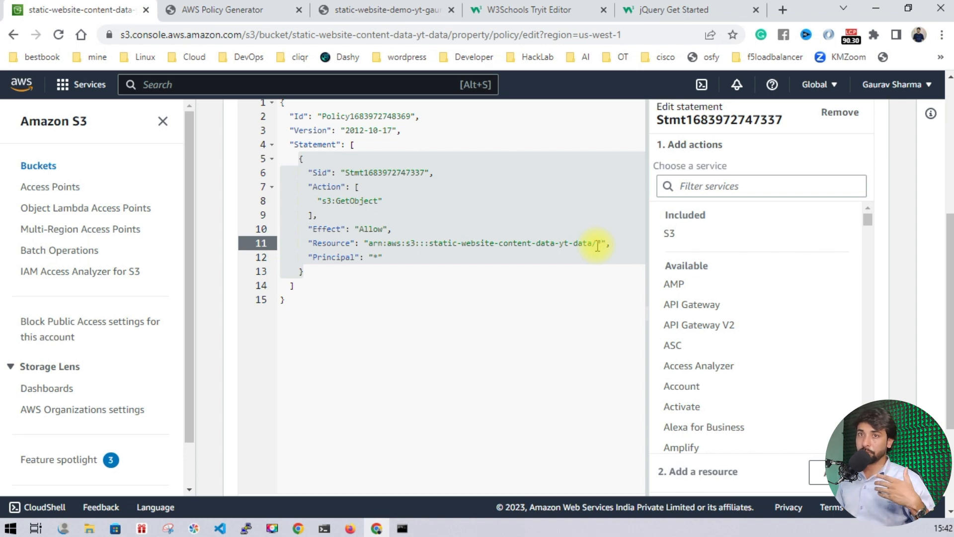
{"action": "scroll", "coordinate": [572, 253], "scroll_direction": "down", "scroll_amount": 3}
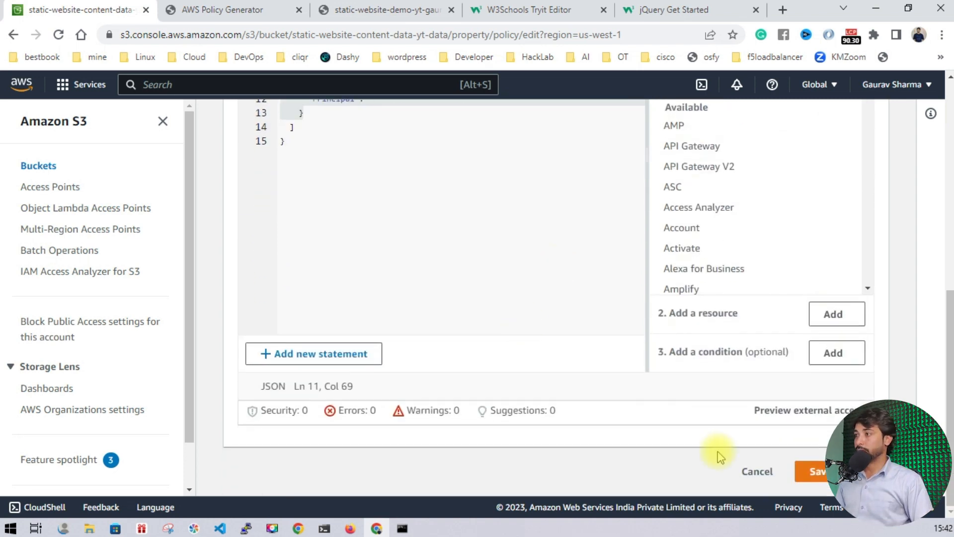
{"action": "left_click", "coordinate": [820, 473]}
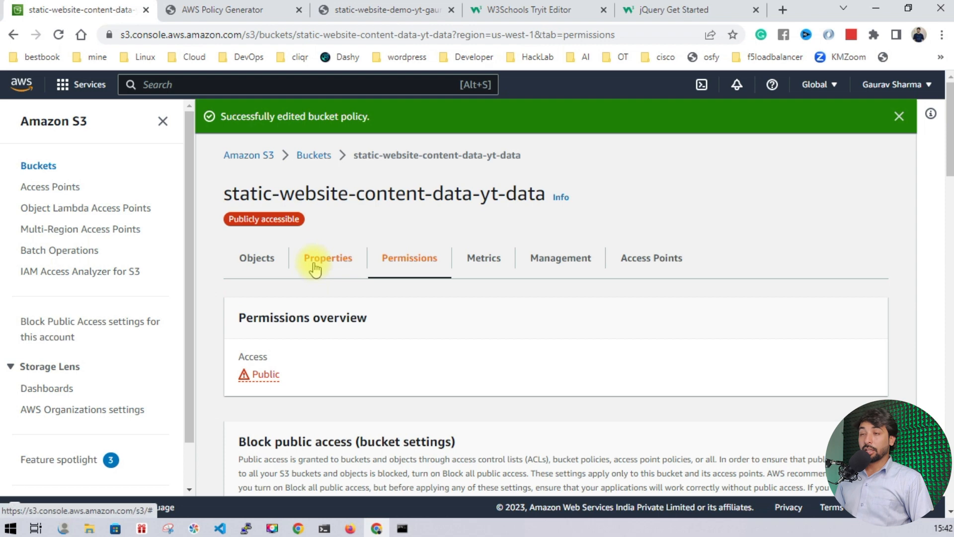
Upload loaderpage.html from the local s3-static-website folder to the static-website-content-data-yt-data bucket
{"action": "left_click", "coordinate": [257, 272]}
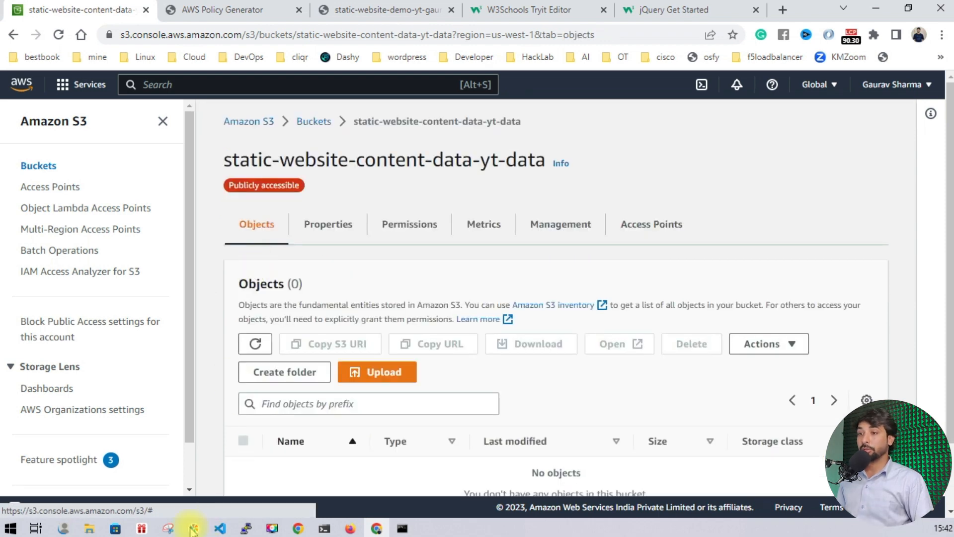
{"action": "mouse_move", "coordinate": [89, 527]}
{"action": "left_click", "coordinate": [376, 456]}
{"action": "left_click", "coordinate": [502, 250]}
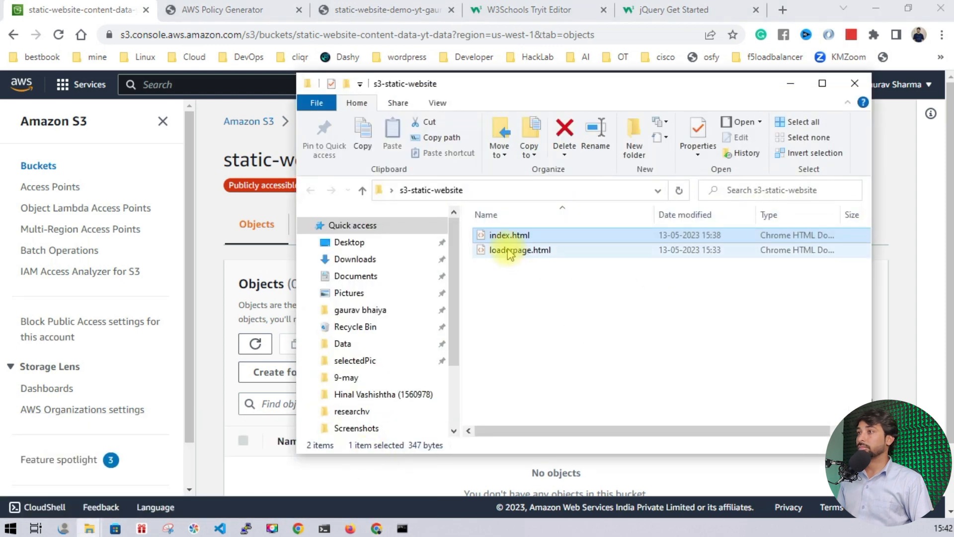
{"action": "left_click_drag", "start_coordinate": [455, 85], "coordinate": [672, 40]}
{"action": "left_click_drag", "start_coordinate": [741, 202], "coordinate": [366, 384]}
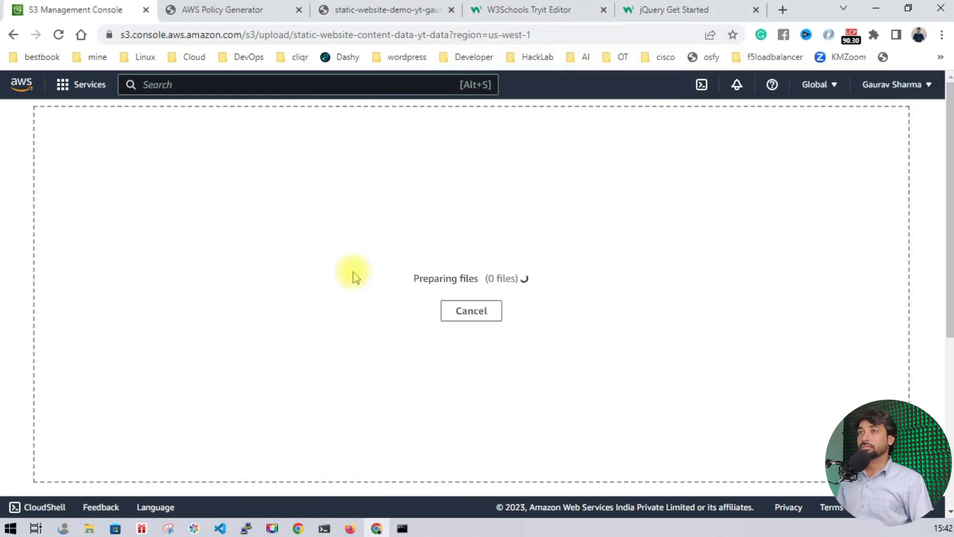
{"action": "scroll", "coordinate": [437, 293], "scroll_direction": "down", "scroll_amount": 4}
{"action": "left_click", "coordinate": [578, 470]}
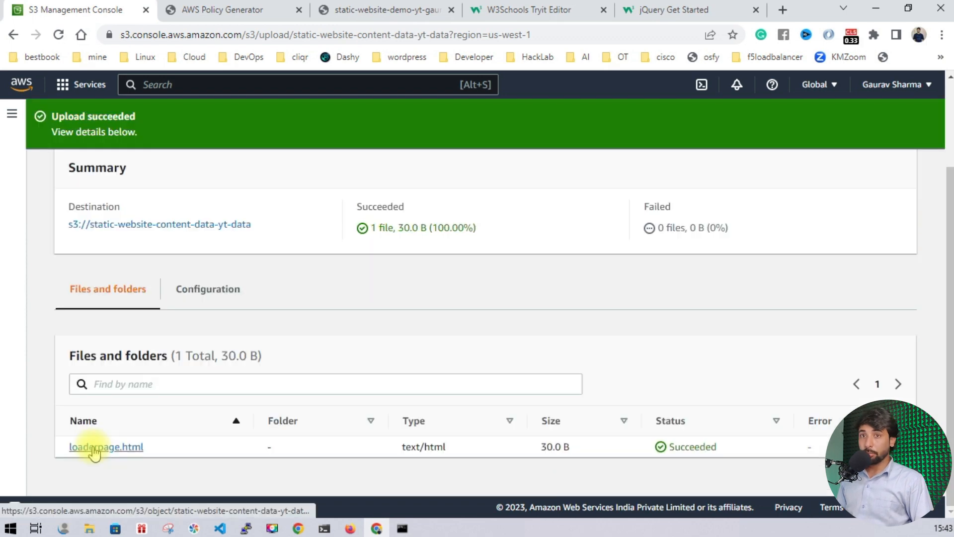
Open the uploaded loaderpage.html object's details in a separate tab and close the upload status page
{"action": "left_click", "coordinate": [95, 447]}
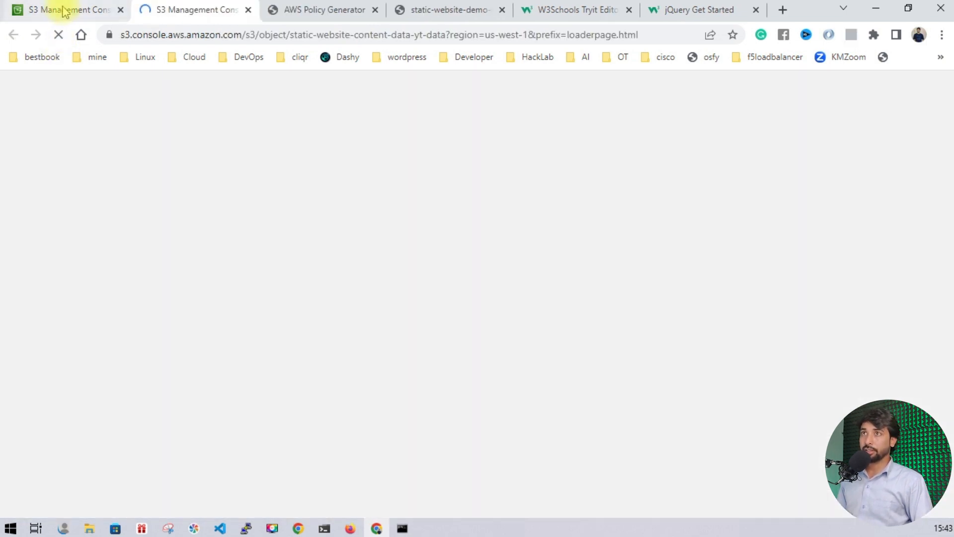
{"action": "left_click", "coordinate": [64, 10]}
{"action": "scroll", "coordinate": [154, 258], "scroll_direction": "up", "scroll_amount": 2}
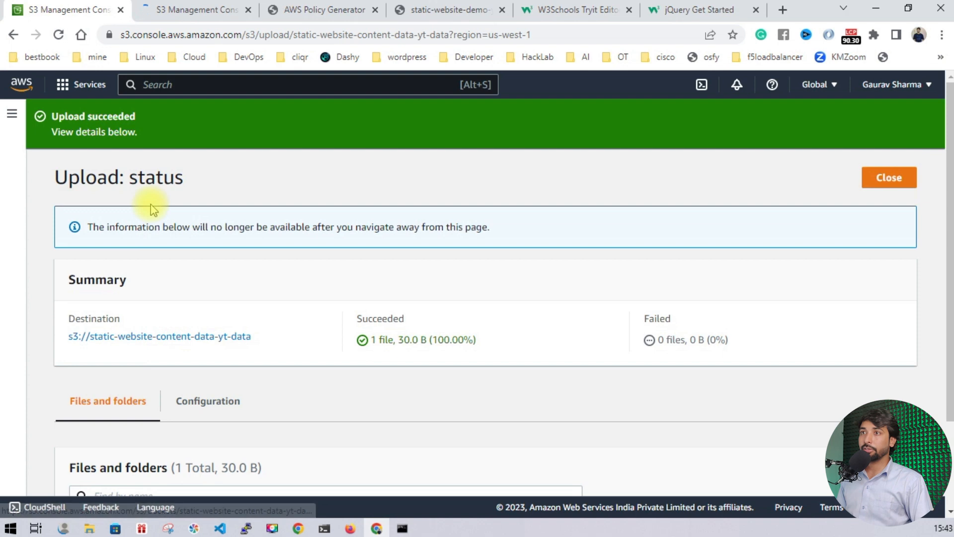
{"action": "left_click", "coordinate": [880, 187]}
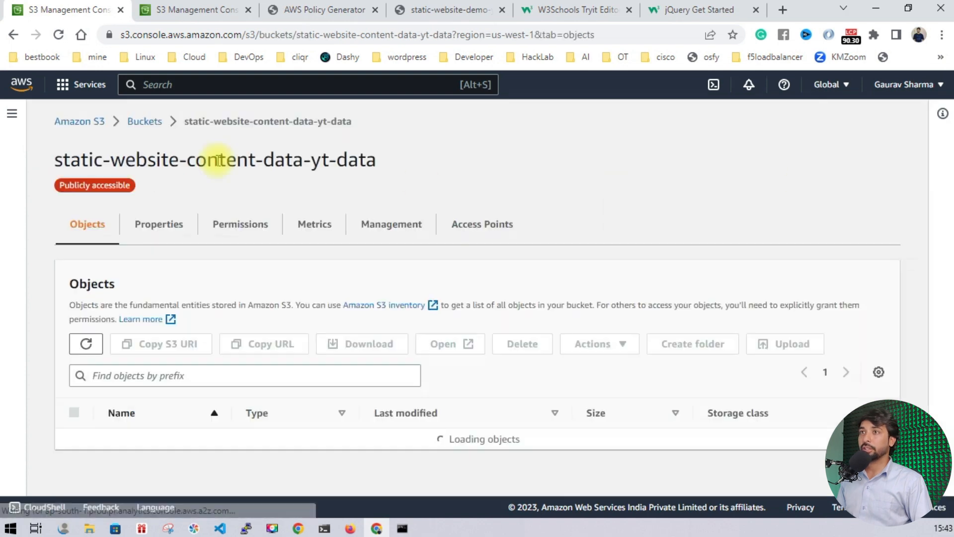
Copy the bucket website endpoint from the static website hosting properties of static-website-content-data-yt-data
{"action": "left_click", "coordinate": [156, 121]}
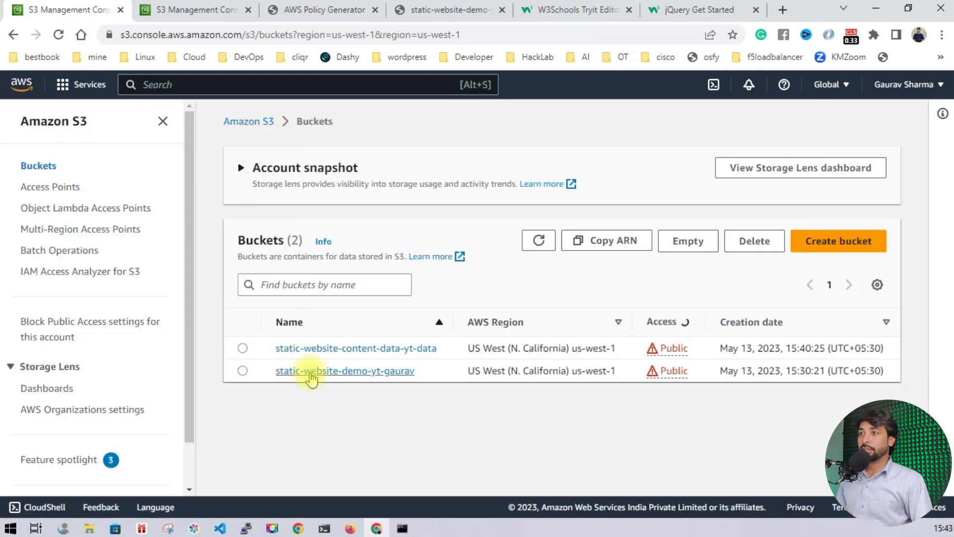
{"action": "left_click", "coordinate": [319, 347]}
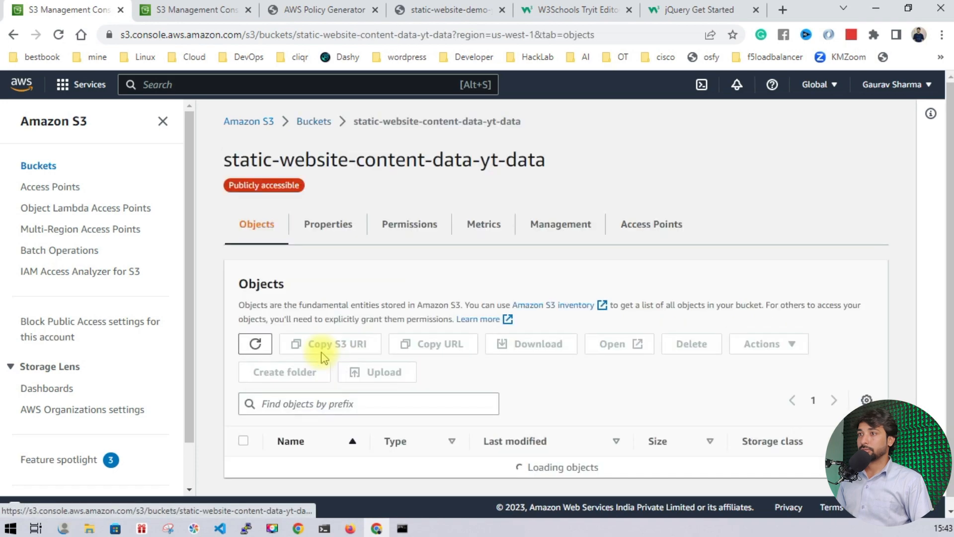
{"action": "left_click", "coordinate": [309, 228]}
{"action": "scroll", "coordinate": [311, 256], "scroll_direction": "down", "scroll_amount": 20}
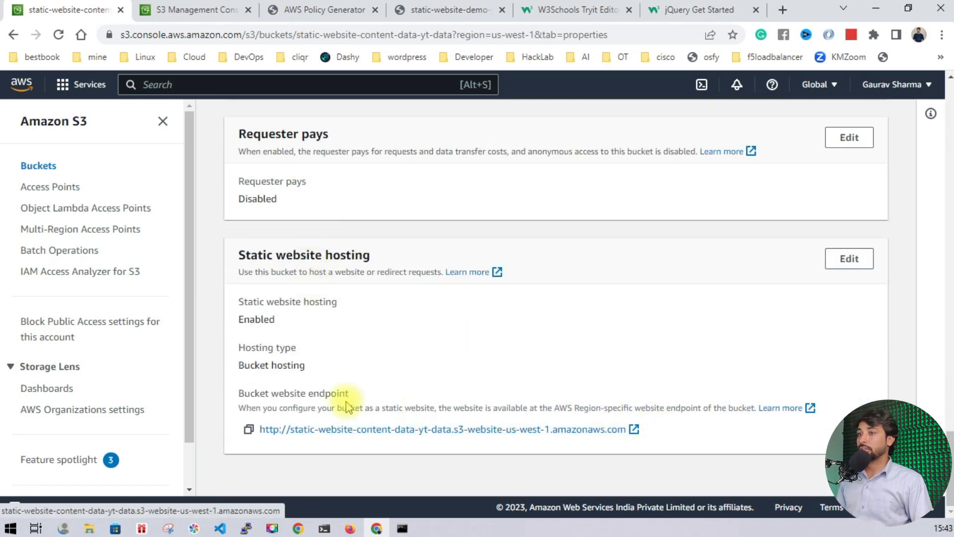
{"action": "left_click", "coordinate": [248, 428]}
Load /loaderpage.html at the copied website endpoint in the browser to check the extra page's text
{"action": "left_click", "coordinate": [321, 10]}
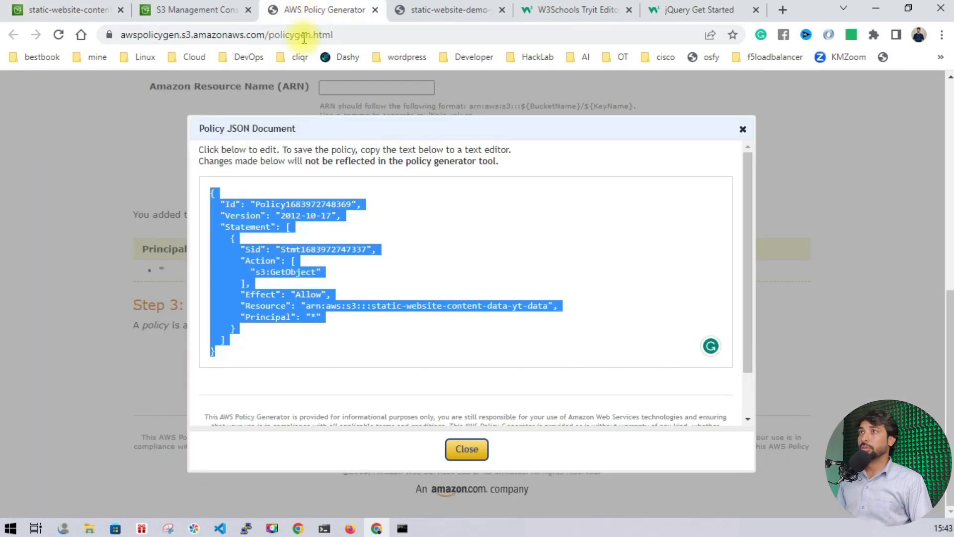
{"action": "left_click", "coordinate": [304, 36]}
{"action": "key", "text": "ctrl+v"}
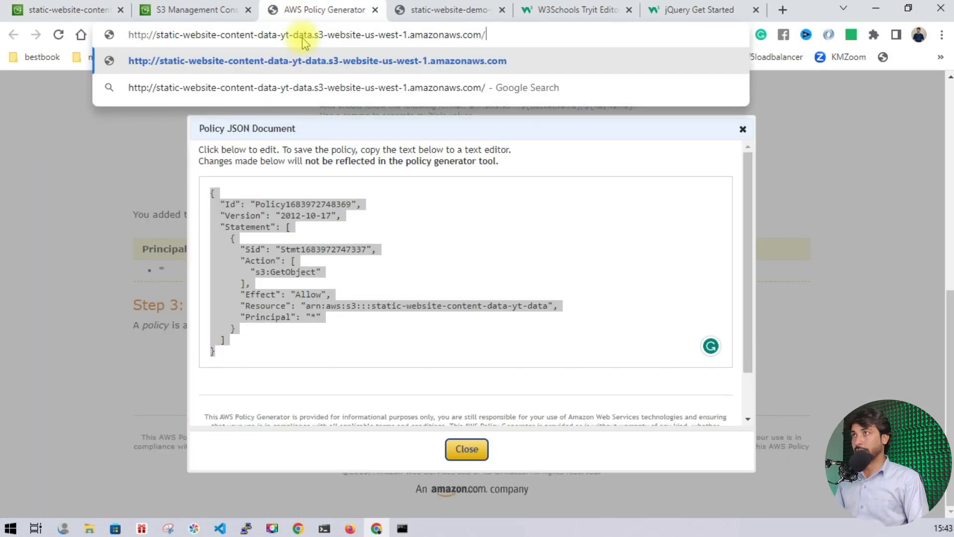
{"action": "type", "text": "/loaderpage.html"}
{"action": "key", "text": "Return"}
{"action": "left_click_drag", "start_coordinate": [139, 94], "coordinate": [3, 92]}
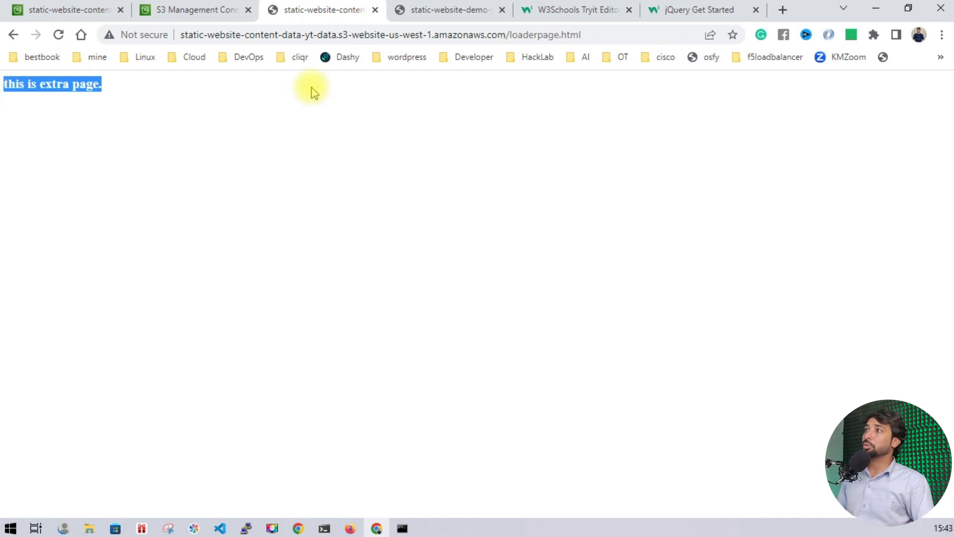
In VS Code, replace ./loaderpage.html in index.html's load call with the content bucket's full loaderpage.html URL and save the file
{"action": "left_click", "coordinate": [597, 36]}
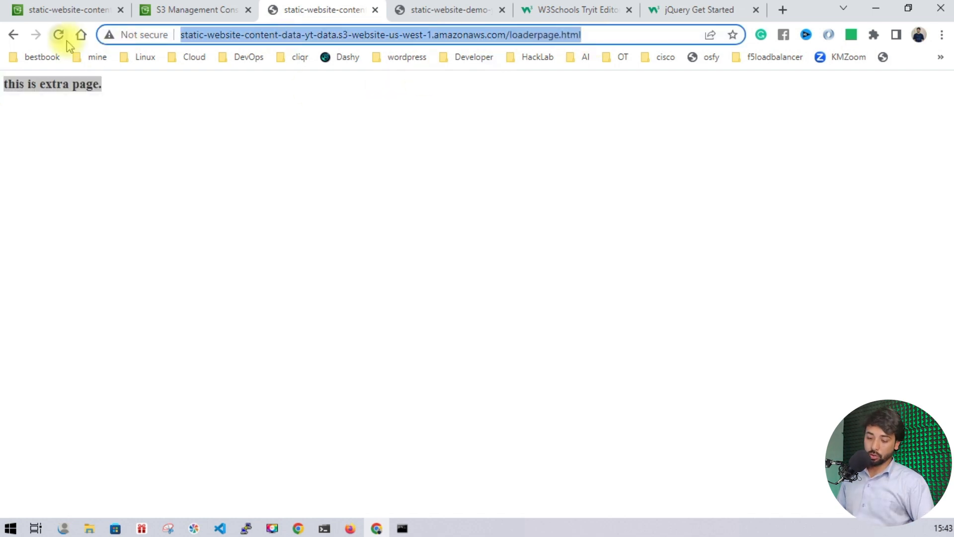
{"action": "key", "text": "ctrl+c"}
{"action": "left_click", "coordinate": [219, 528]}
{"action": "left_click_drag", "start_coordinate": [486, 164], "coordinate": [624, 169]}
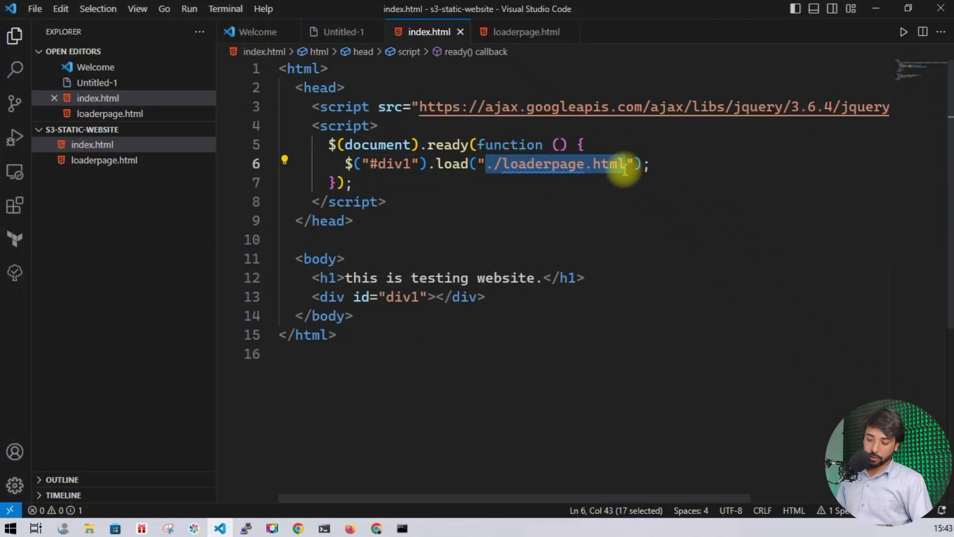
{"action": "key", "text": "ctrl+v"}
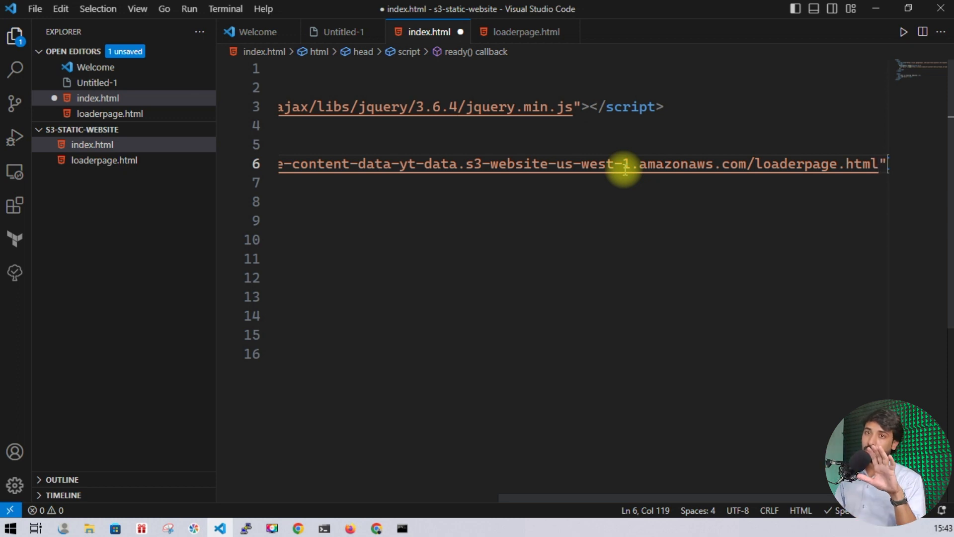
{"action": "left_click", "coordinate": [389, 243]}
{"action": "key", "text": "ctrl+s"}
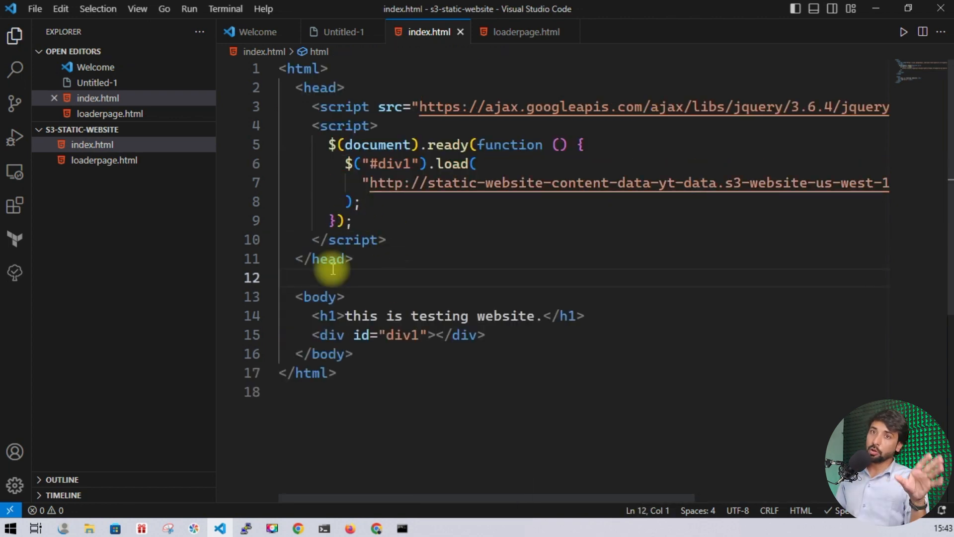
Switch back to the browser, reload the original website page and examine the loaderpage.html request in the developer console
{"action": "left_click", "coordinate": [878, 12]}
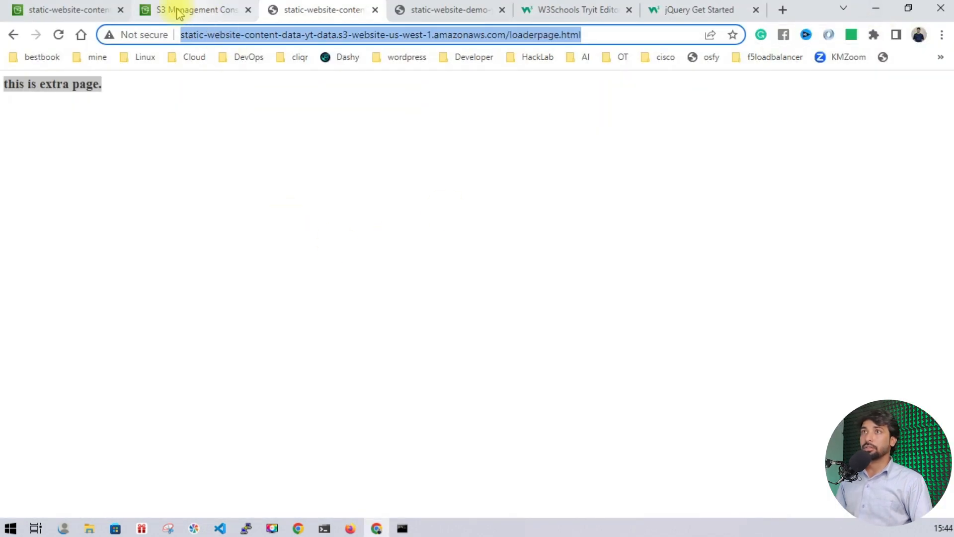
{"action": "left_click", "coordinate": [447, 11]}
{"action": "left_click", "coordinate": [56, 36]}
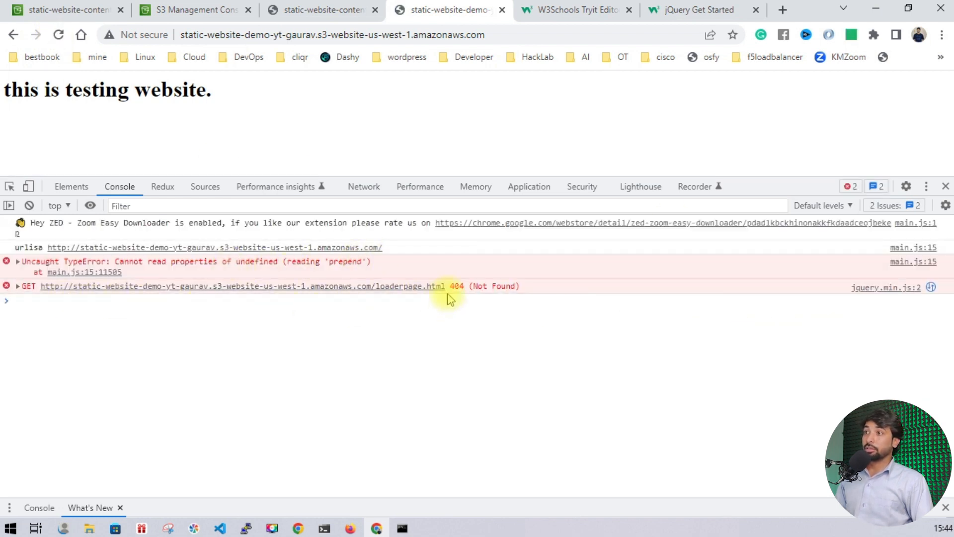
{"action": "left_click_drag", "start_coordinate": [452, 290], "coordinate": [516, 287]}
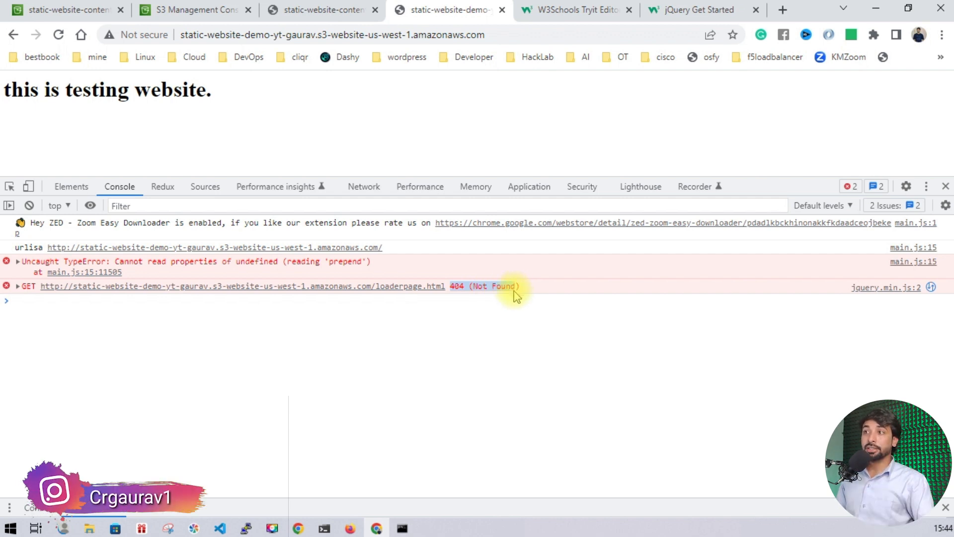
{"action": "left_click_drag", "start_coordinate": [447, 288], "coordinate": [44, 296]}
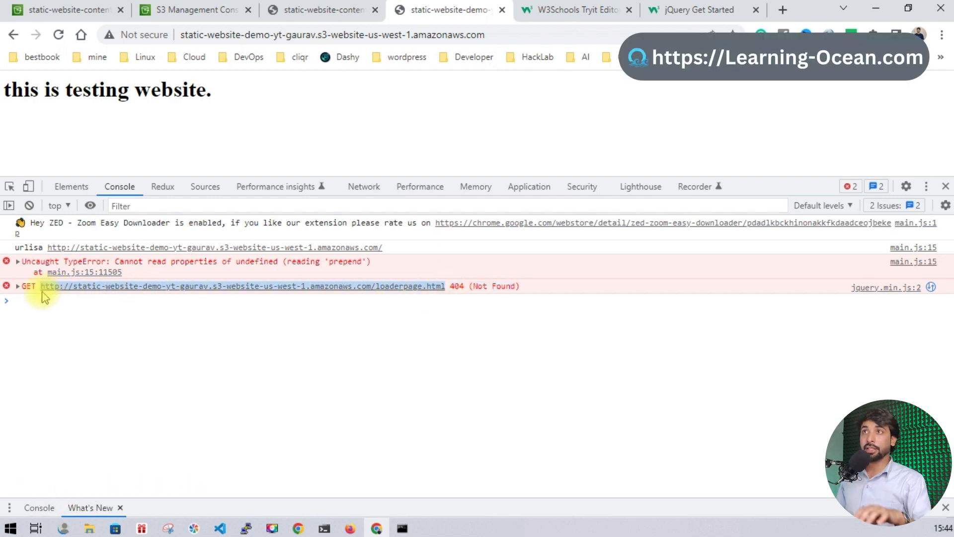
Upload the updated index.html from the s3-static-website folder to the original website bucket
{"action": "left_click", "coordinate": [45, 12]}
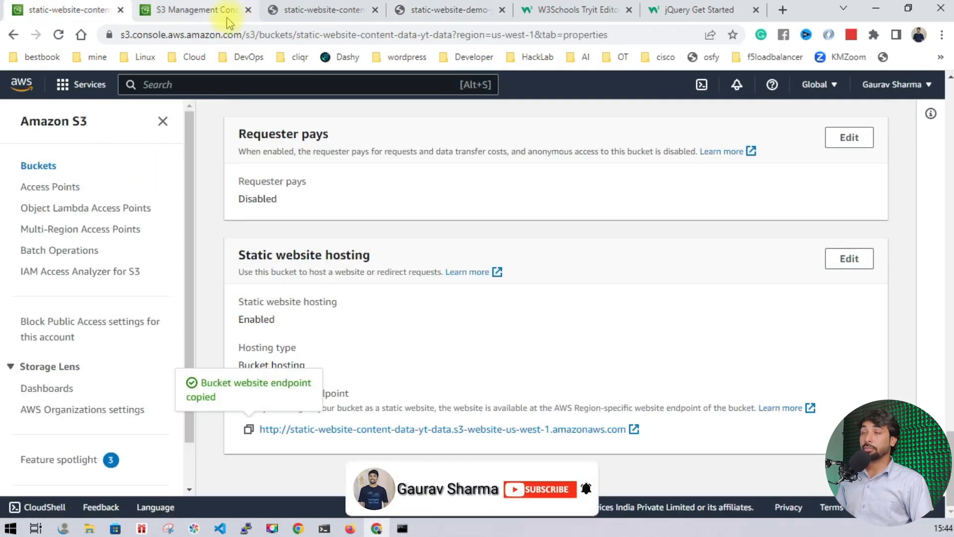
{"action": "scroll", "coordinate": [358, 199], "scroll_direction": "up", "scroll_amount": 20}
{"action": "scroll", "coordinate": [356, 204], "scroll_direction": "up", "scroll_amount": 15}
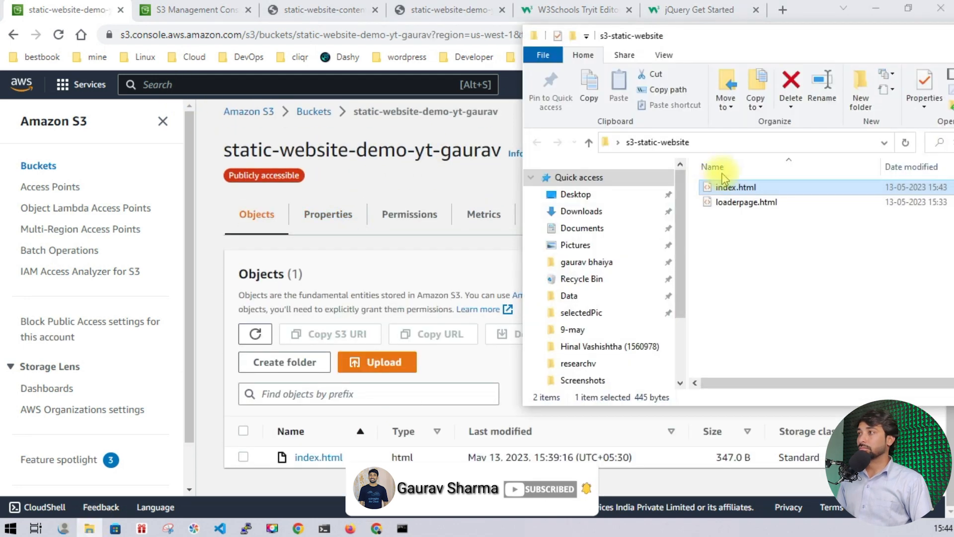
{"action": "left_click_drag", "start_coordinate": [719, 187], "coordinate": [422, 362]}
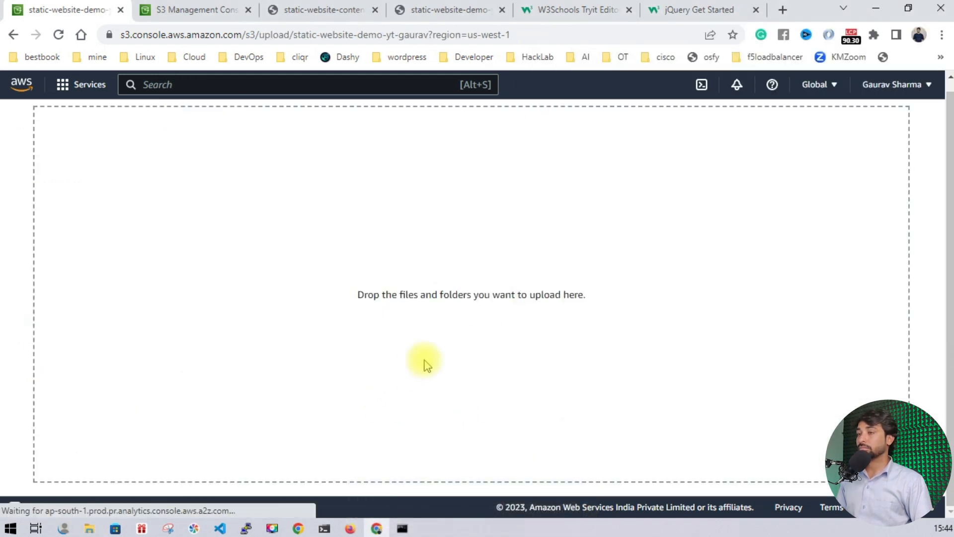
{"action": "scroll", "coordinate": [481, 317], "scroll_direction": "down", "scroll_amount": 5}
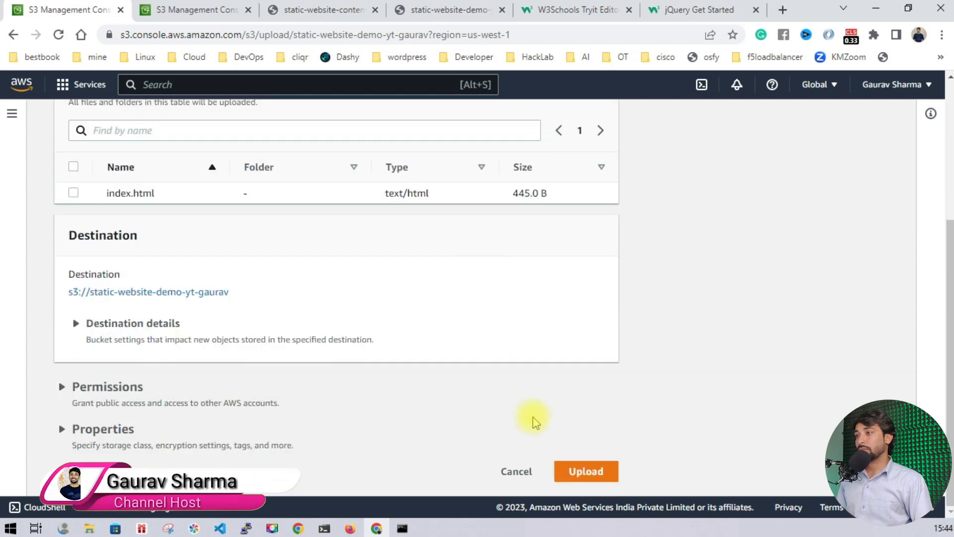
{"action": "left_click", "coordinate": [581, 472]}
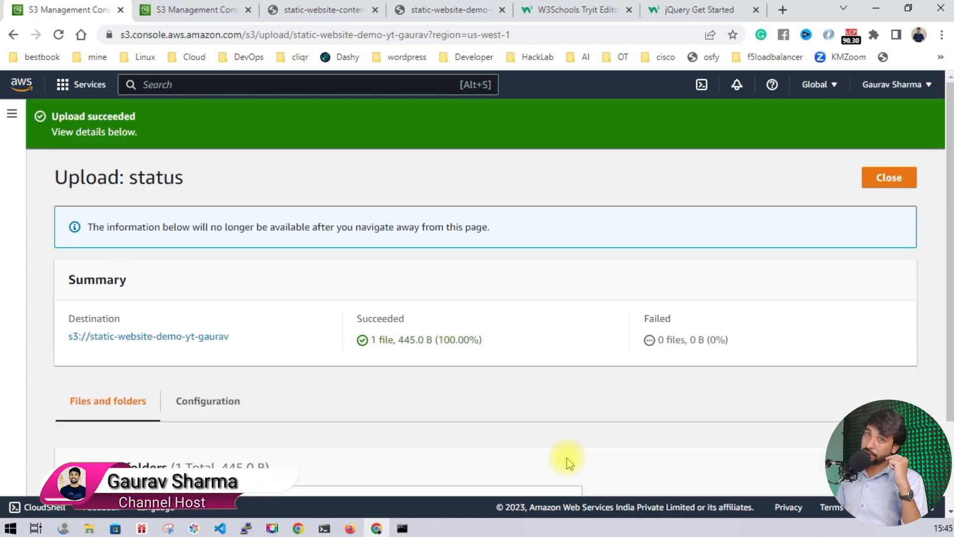
Reload the original website page, placed ahead of the content website page, and examine the console message about the cross-bucket loaderpage.html request
{"action": "left_click", "coordinate": [350, 12]}
{"action": "left_click", "coordinate": [420, 14]}
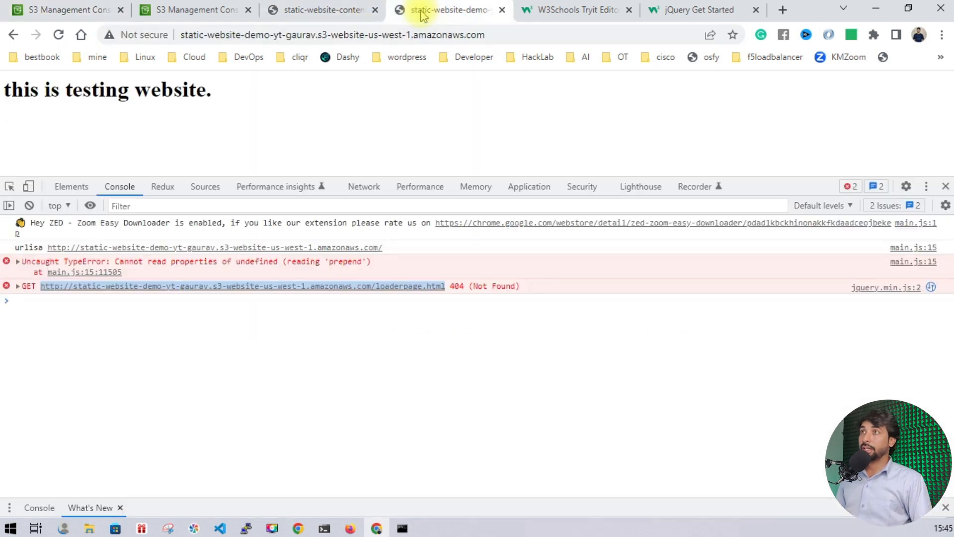
{"action": "left_click_drag", "start_coordinate": [450, 14], "coordinate": [332, 11]}
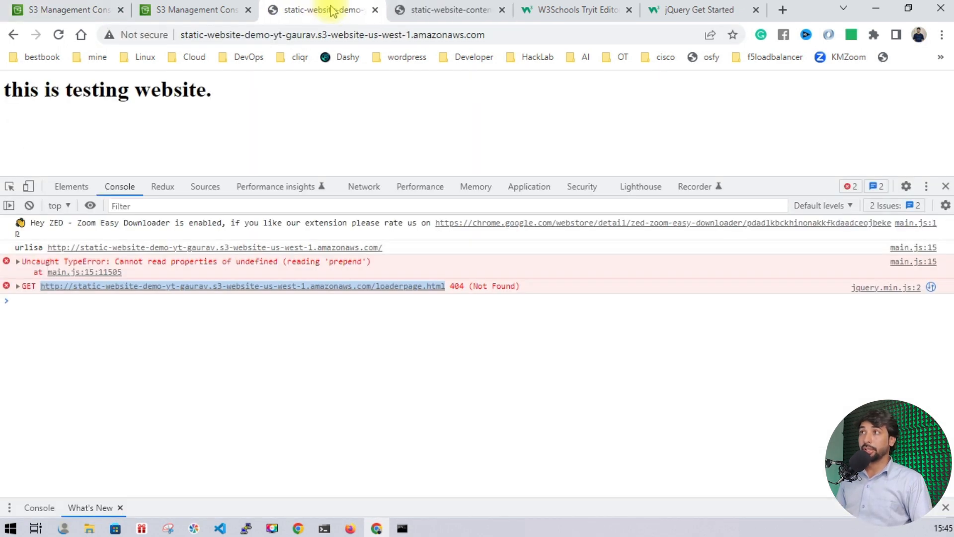
{"action": "left_click", "coordinate": [58, 36]}
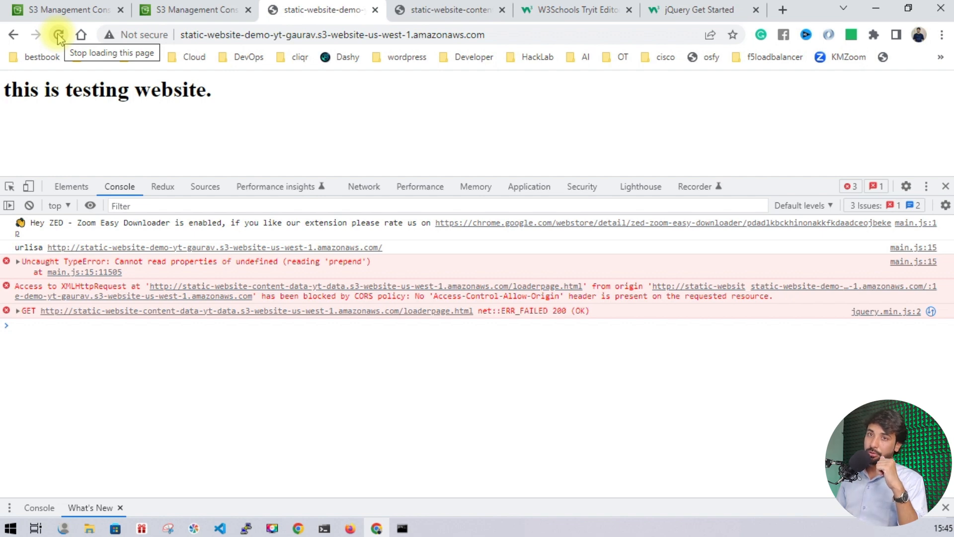
{"action": "left_click_drag", "start_coordinate": [262, 296], "coordinate": [420, 309]}
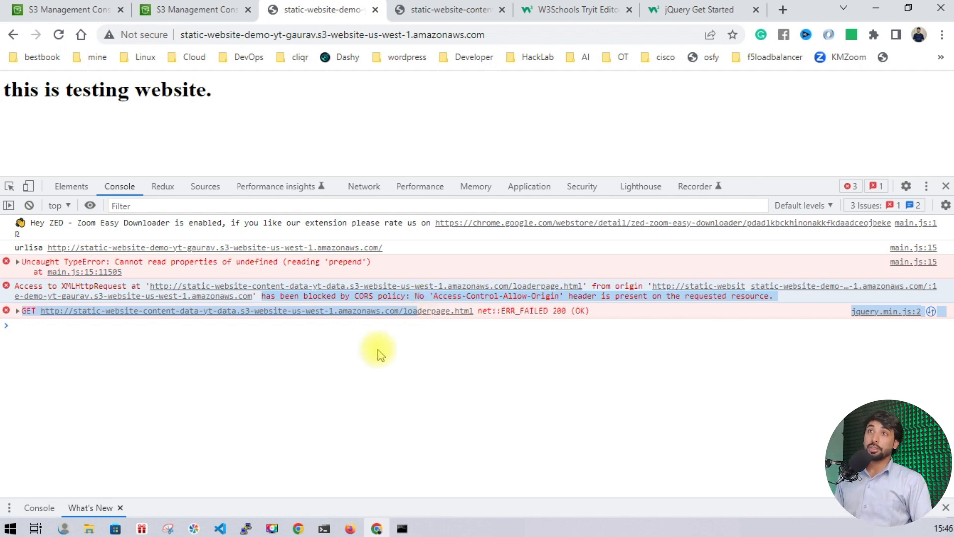
Open the cross-origin resource sharing (CORS) configuration of the static-website-content-data-yt-data bucket for editing
{"action": "left_click", "coordinate": [168, 9]}
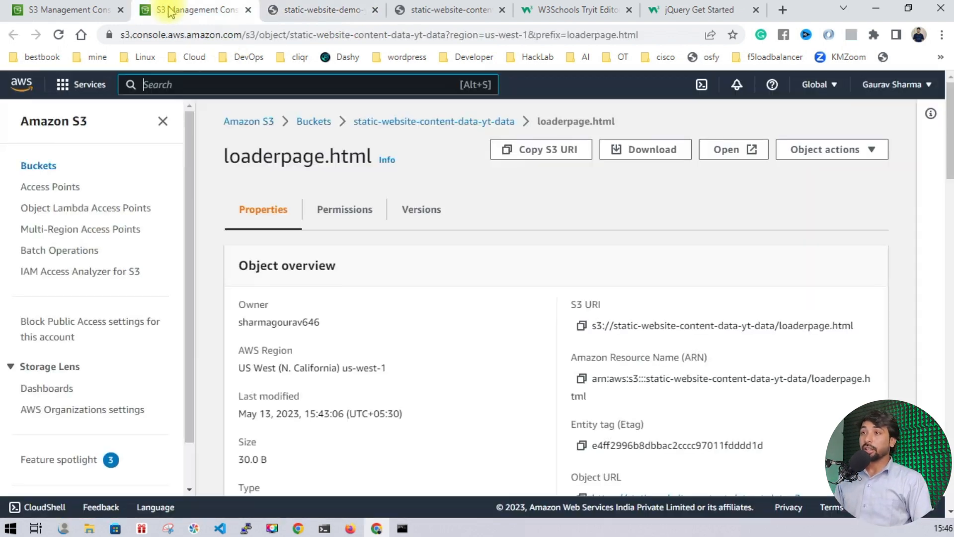
{"action": "left_click", "coordinate": [396, 130]}
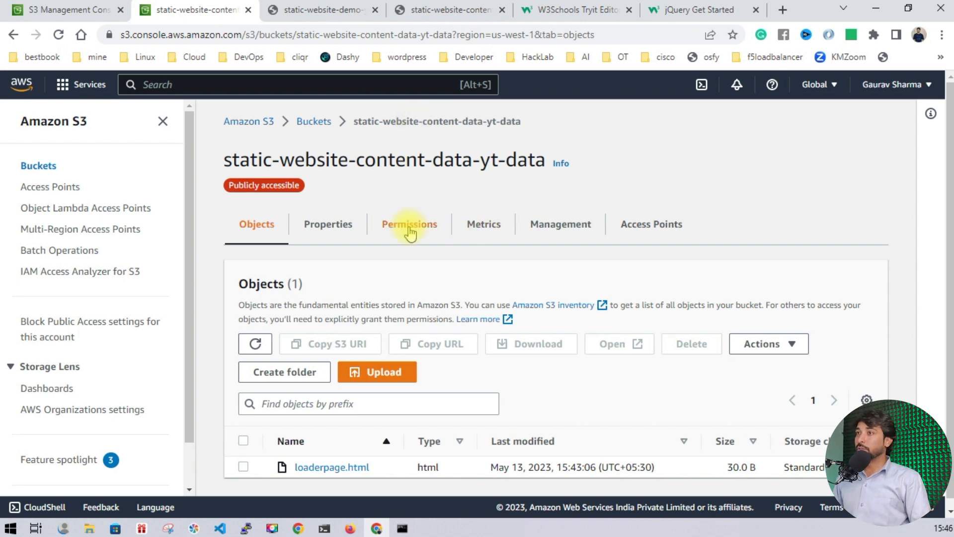
{"action": "left_click", "coordinate": [312, 228]}
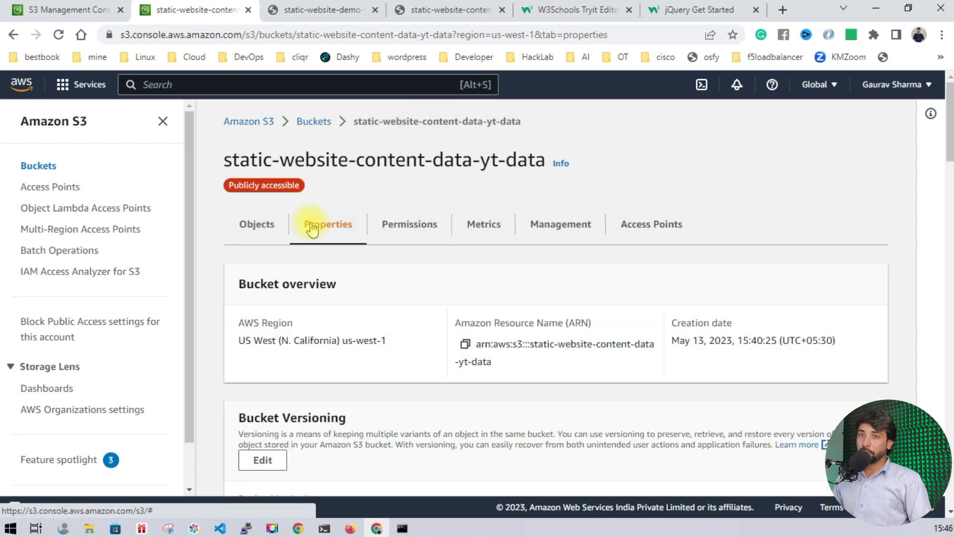
{"action": "scroll", "coordinate": [330, 230], "scroll_direction": "down", "scroll_amount": 15}
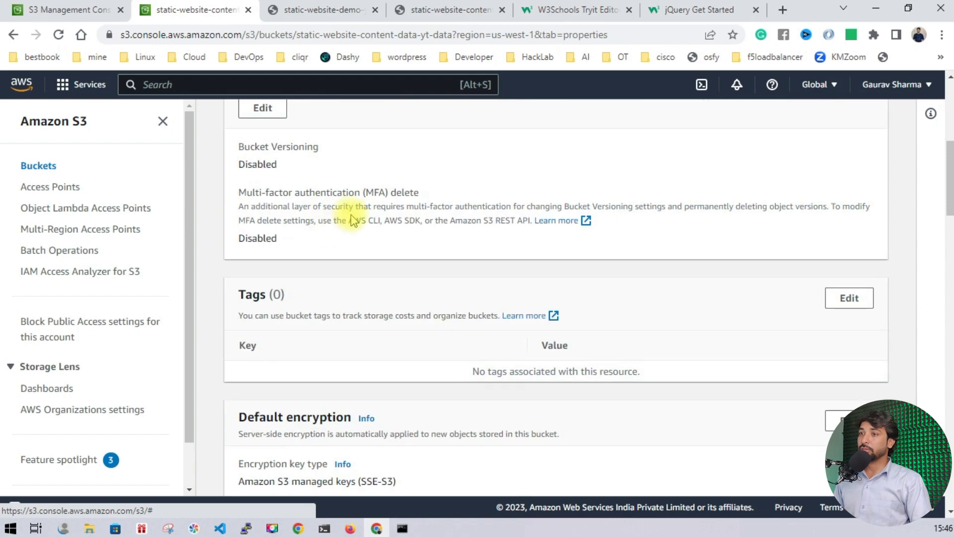
{"action": "scroll", "coordinate": [351, 217], "scroll_direction": "down", "scroll_amount": 8}
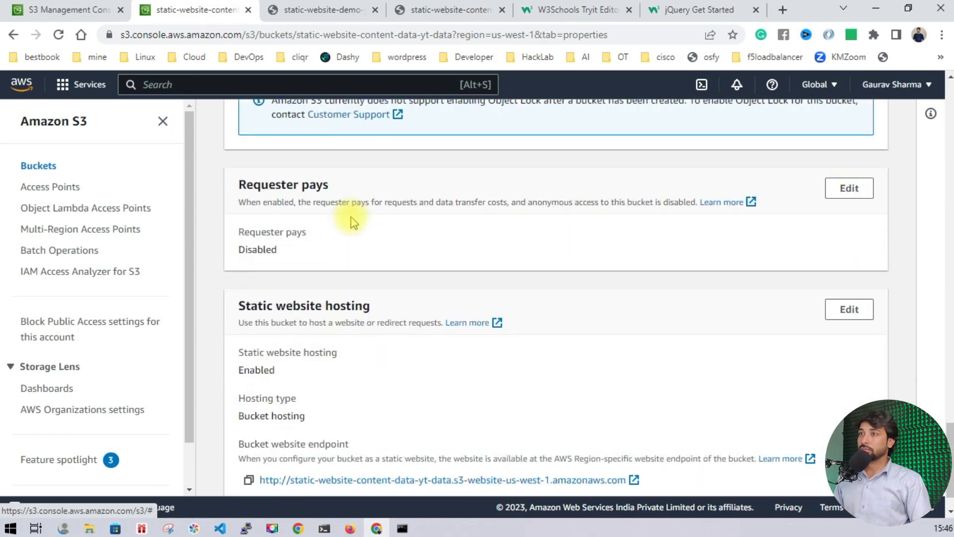
{"action": "scroll", "coordinate": [351, 216], "scroll_direction": "up", "scroll_amount": 20}
{"action": "left_click", "coordinate": [381, 225]}
{"action": "scroll", "coordinate": [394, 222], "scroll_direction": "down", "scroll_amount": 15}
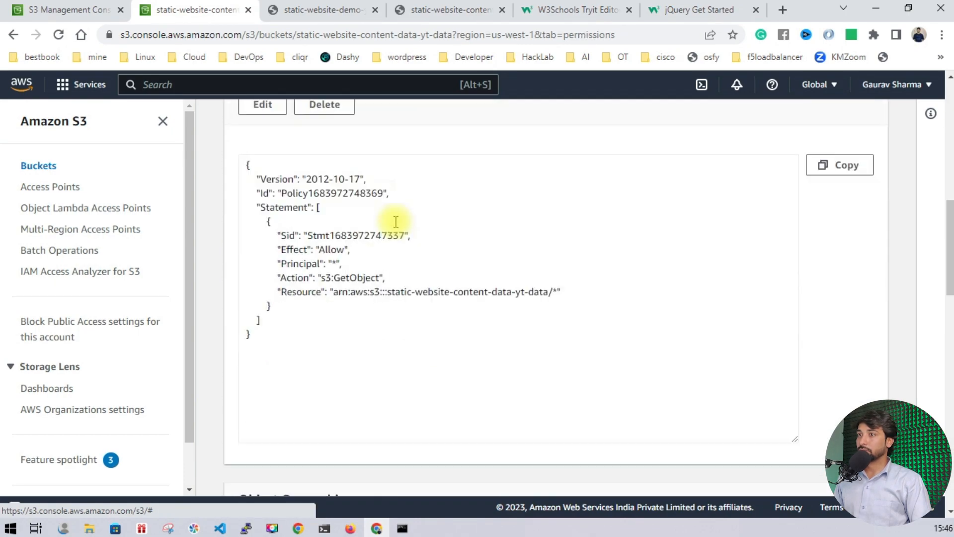
{"action": "scroll", "coordinate": [392, 221], "scroll_direction": "down", "scroll_amount": 3}
{"action": "left_click_drag", "start_coordinate": [239, 196], "coordinate": [345, 199]}
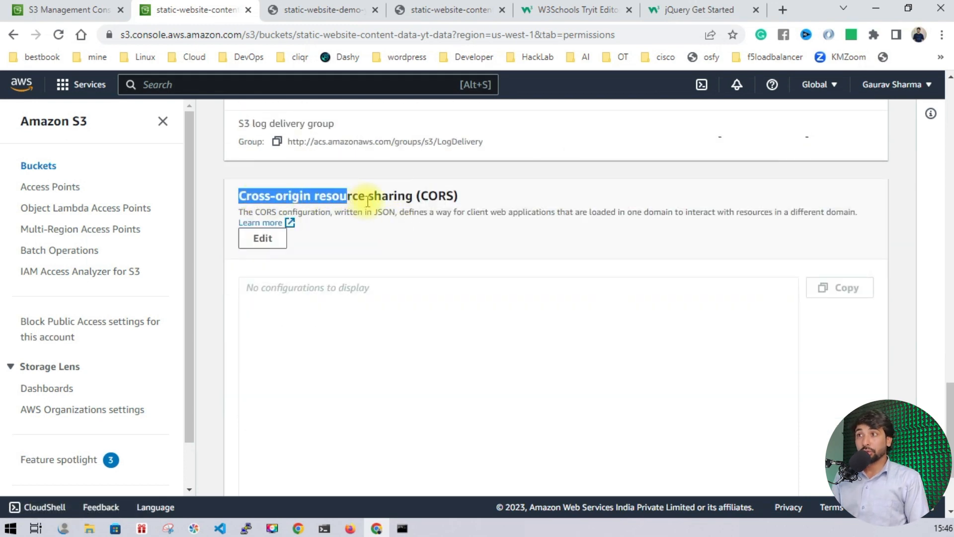
{"action": "left_click", "coordinate": [263, 239]}
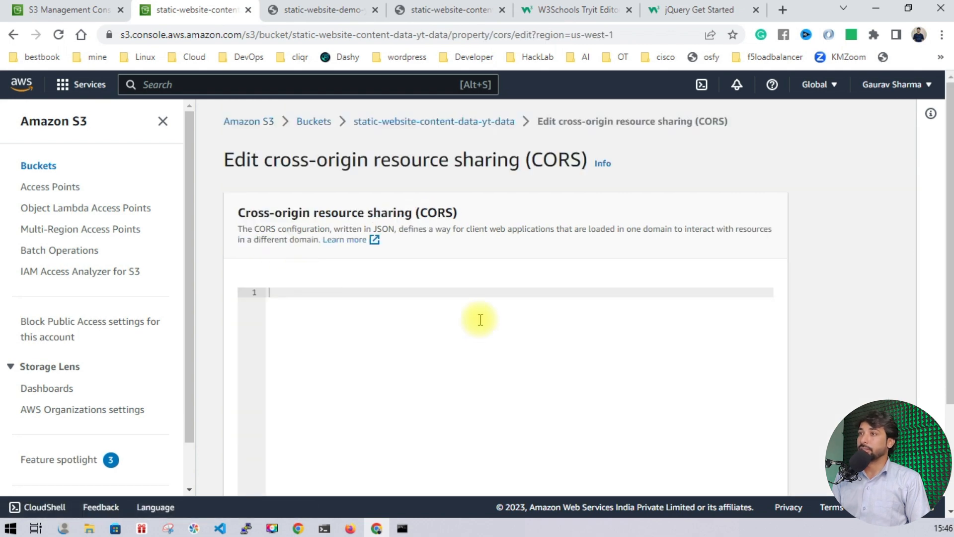
Open the linked AWS CORS documentation, expand its S3 console instructions and go to the CORS configuration topic list
{"action": "left_click", "coordinate": [355, 241]}
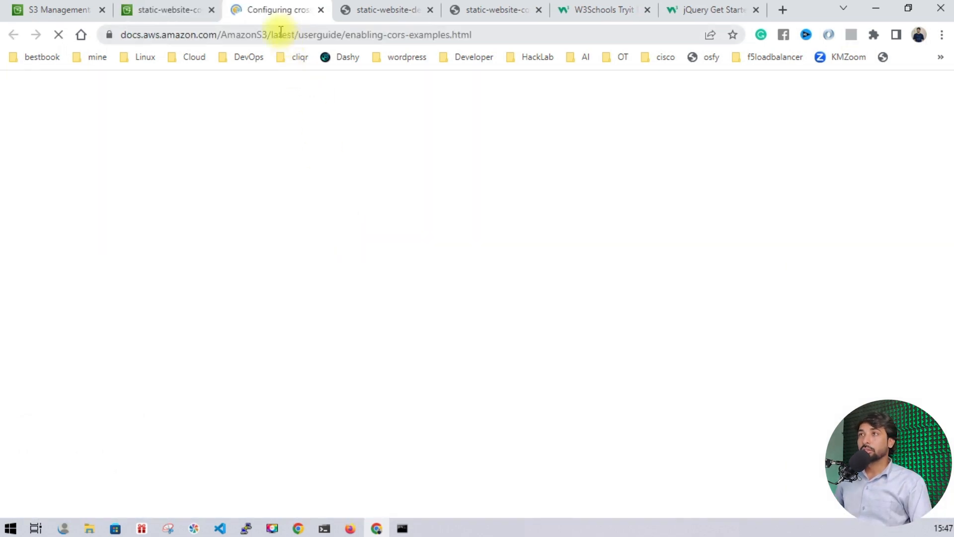
{"action": "scroll", "coordinate": [258, 238], "scroll_direction": "down", "scroll_amount": 5}
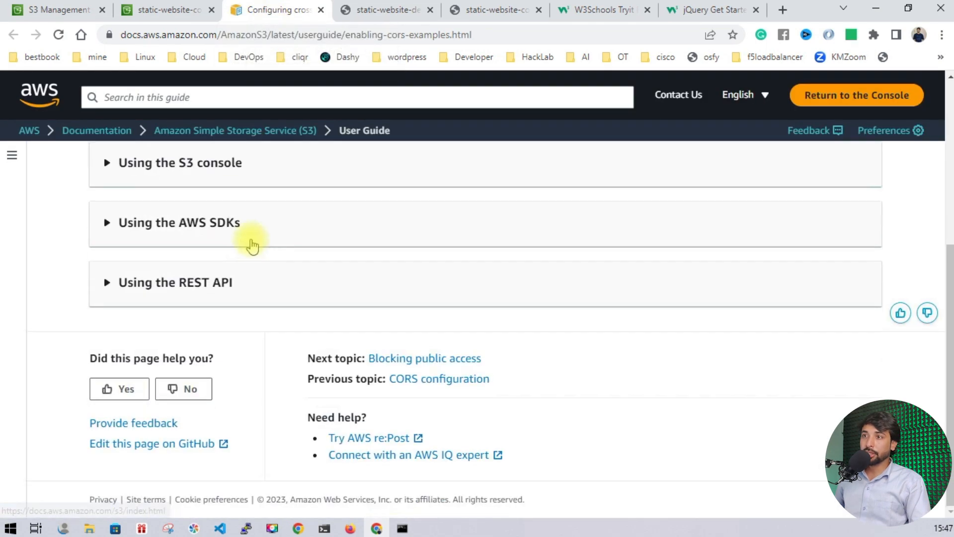
{"action": "left_click", "coordinate": [179, 132]}
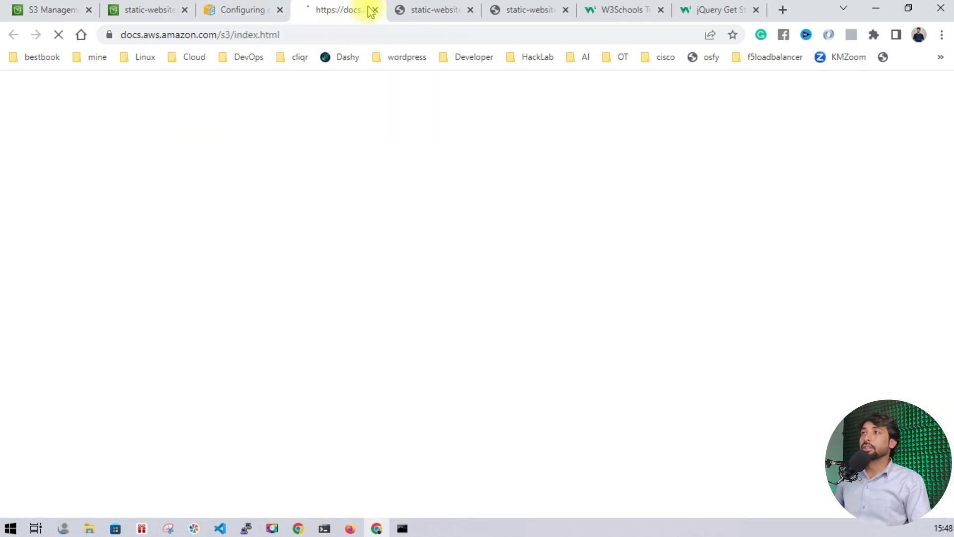
{"action": "left_click", "coordinate": [375, 10]}
{"action": "left_click", "coordinate": [189, 162]}
{"action": "scroll", "coordinate": [366, 269], "scroll_direction": "down", "scroll_amount": 3}
{"action": "scroll", "coordinate": [646, 351], "scroll_direction": "up", "scroll_amount": 3}
{"action": "scroll", "coordinate": [646, 352], "scroll_direction": "down", "scroll_amount": 3}
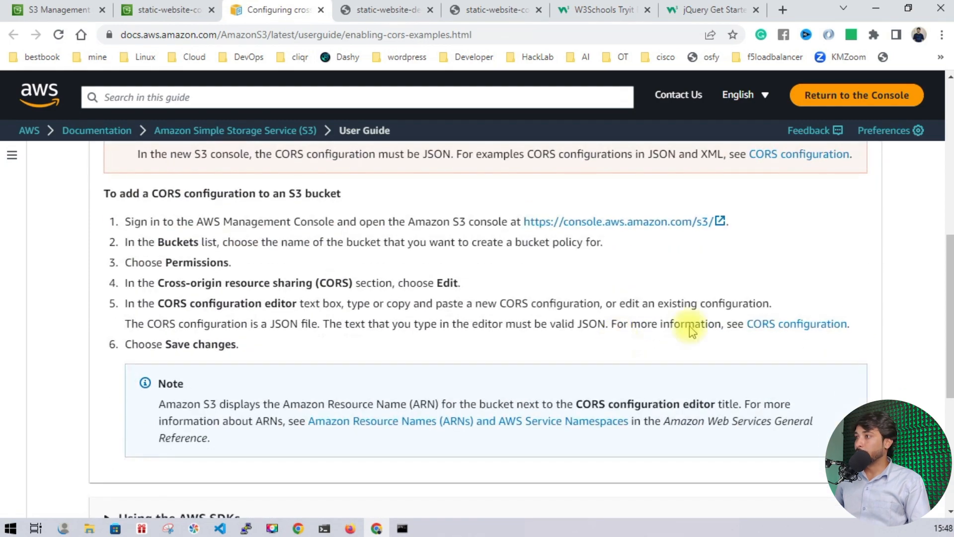
{"action": "left_click", "coordinate": [780, 323]}
{"action": "scroll", "coordinate": [166, 363], "scroll_direction": "down", "scroll_amount": 4}
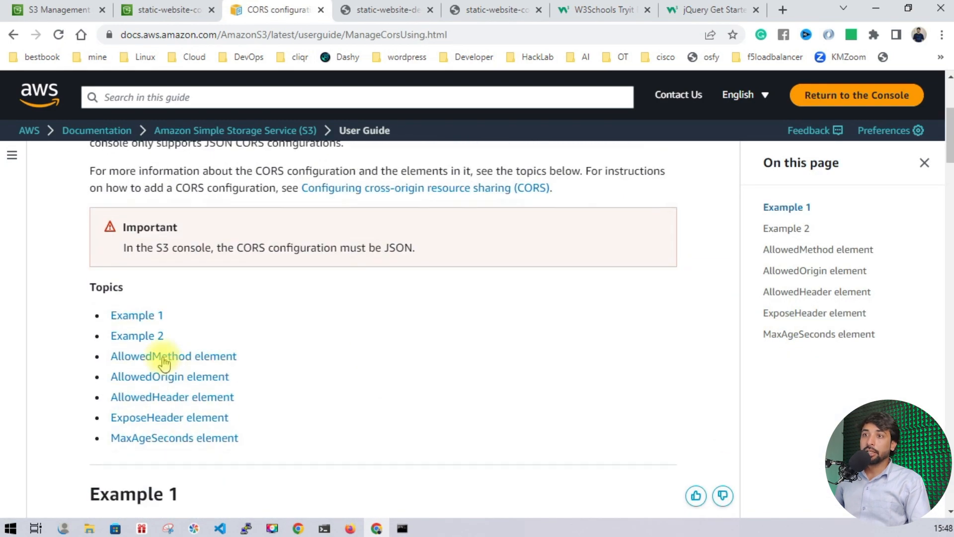
{"action": "left_click_drag", "start_coordinate": [81, 304], "coordinate": [274, 441]}
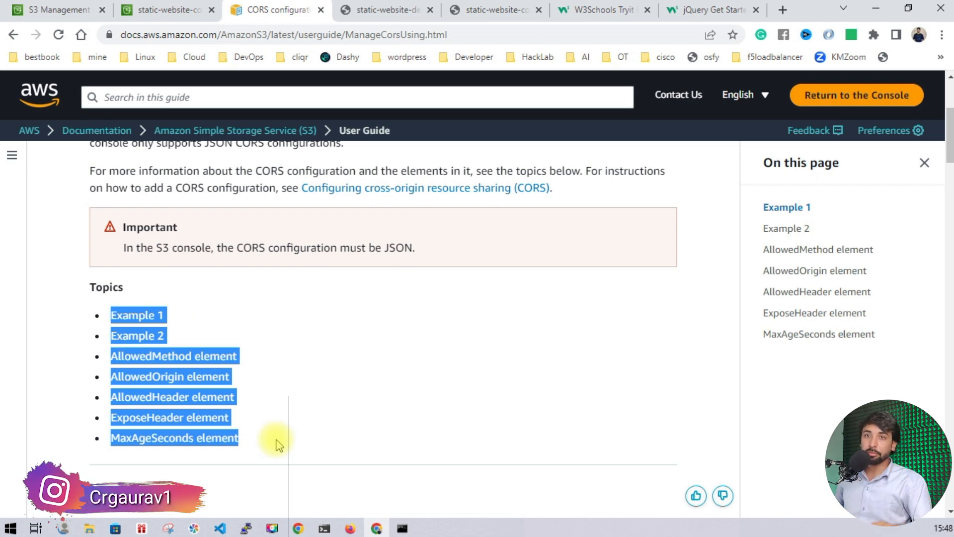
Copy the complete JSON configuration of Example 2 from the documentation and paste it into the content bucket's CORS editor
{"action": "scroll", "coordinate": [249, 450], "scroll_direction": "down", "scroll_amount": 10}
{"action": "scroll", "coordinate": [216, 450], "scroll_direction": "down", "scroll_amount": 10}
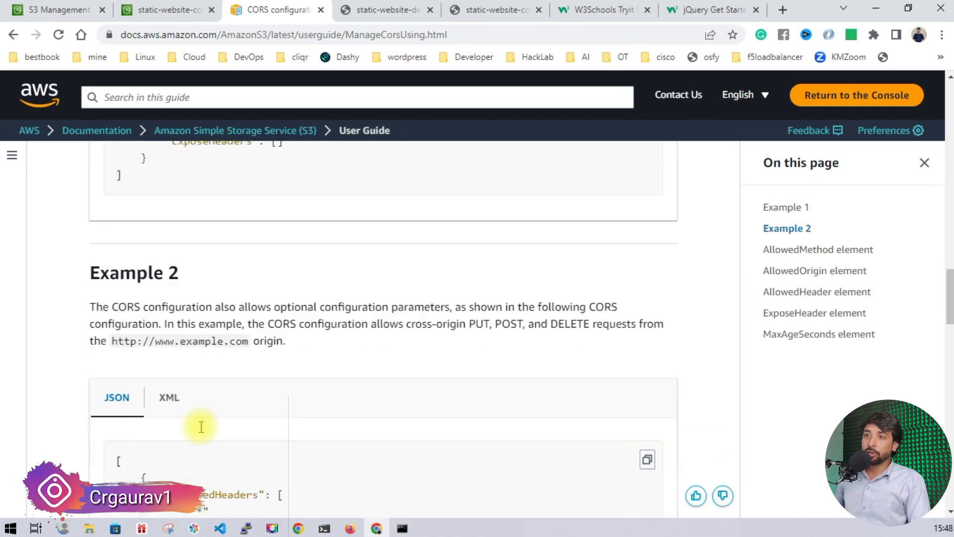
{"action": "left_click_drag", "start_coordinate": [91, 177], "coordinate": [198, 196]}
{"action": "scroll", "coordinate": [128, 249], "scroll_direction": "down", "scroll_amount": 4}
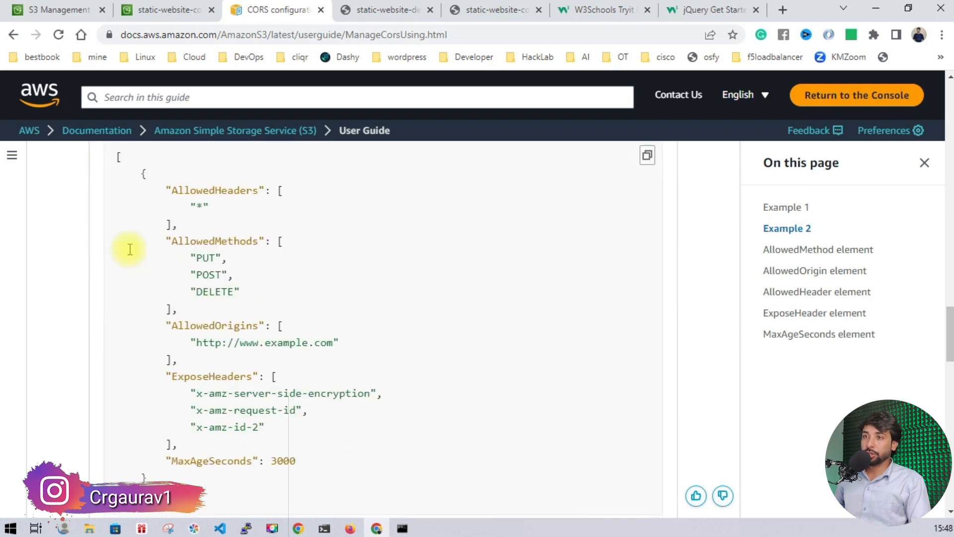
{"action": "left_click_drag", "start_coordinate": [148, 176], "coordinate": [171, 372]}
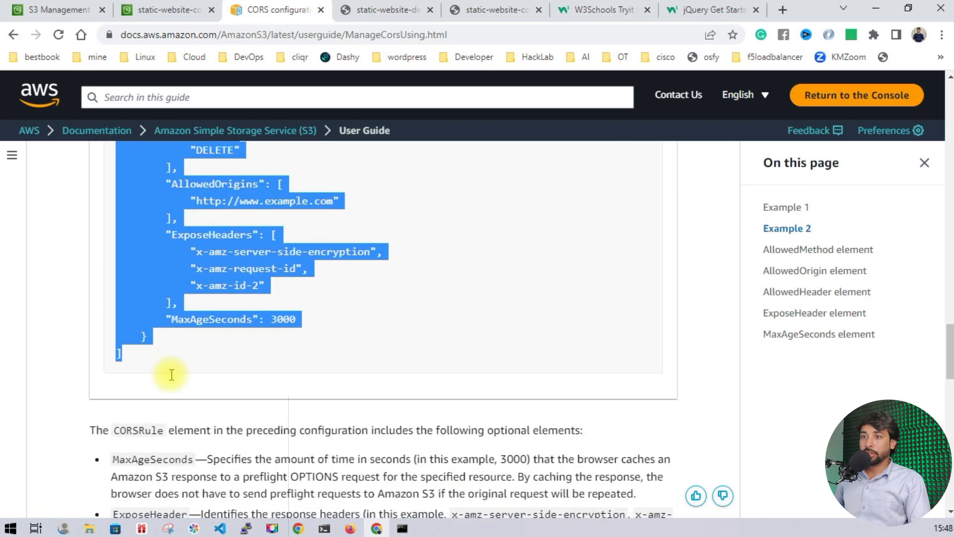
{"action": "key", "text": "ctrl+c"}
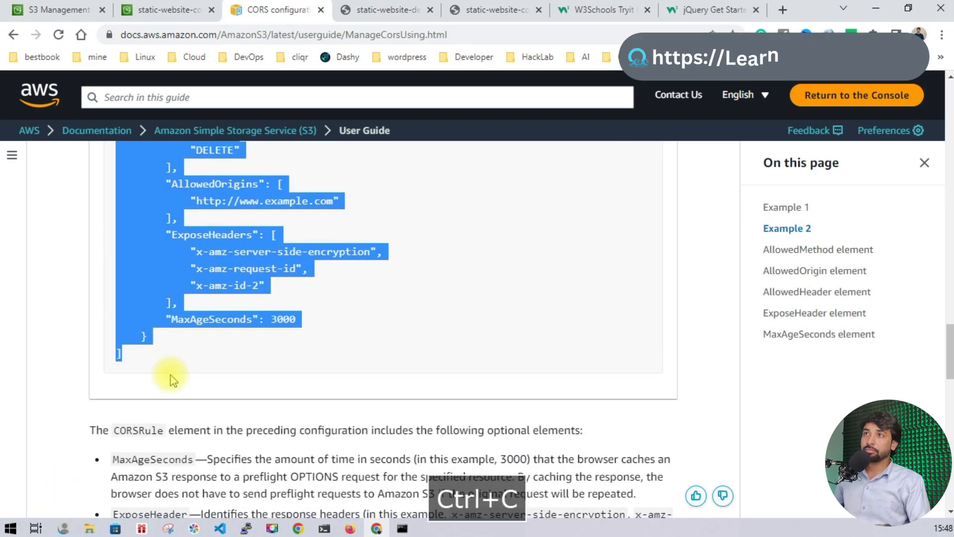
{"action": "left_click", "coordinate": [149, 10]}
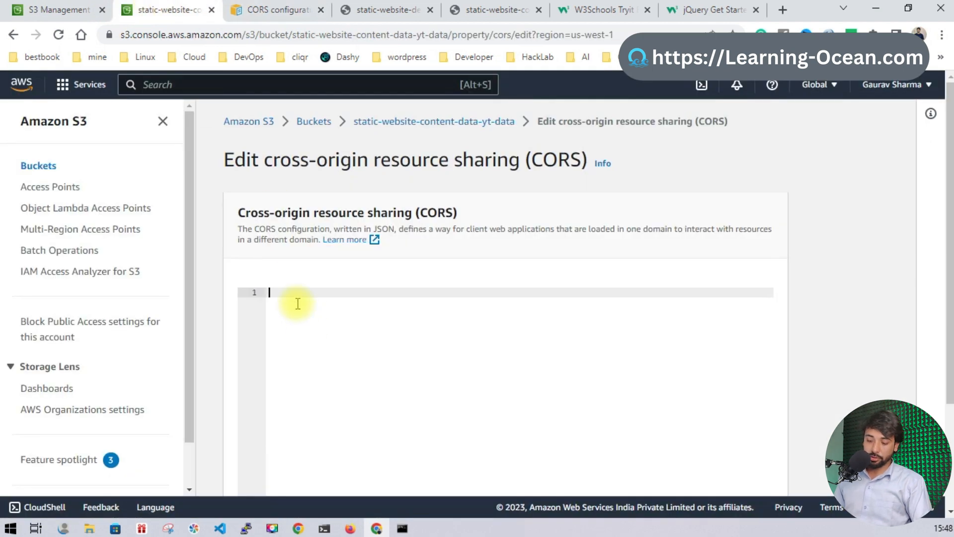
{"action": "key", "text": "ctrl+v"}
Examine the AllowedHeaders, AllowedMethods and AllowedOrigins entries of the pasted CORS rule and compare them with the documentation's Example 1
{"action": "double_click", "coordinate": [348, 312]}
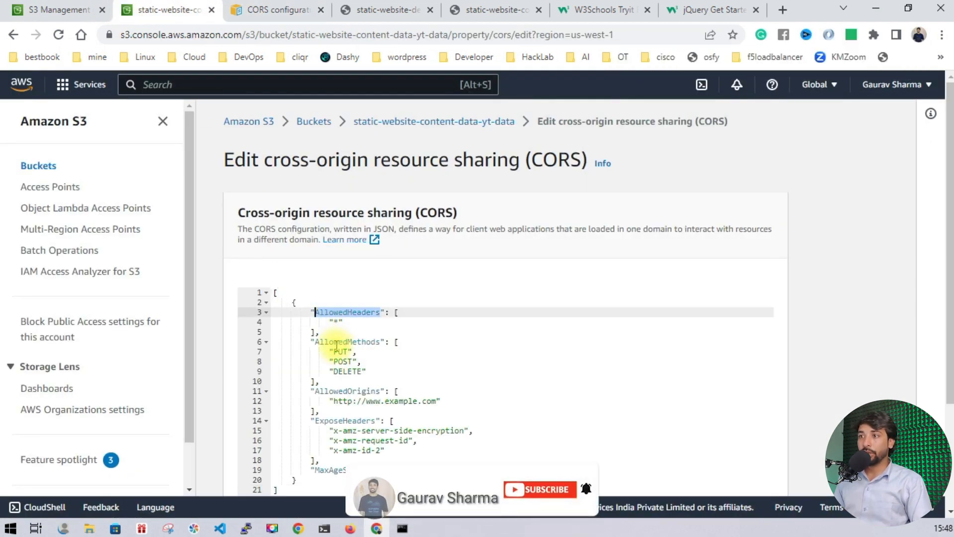
{"action": "left_click", "coordinate": [334, 352]}
{"action": "double_click", "coordinate": [333, 341]}
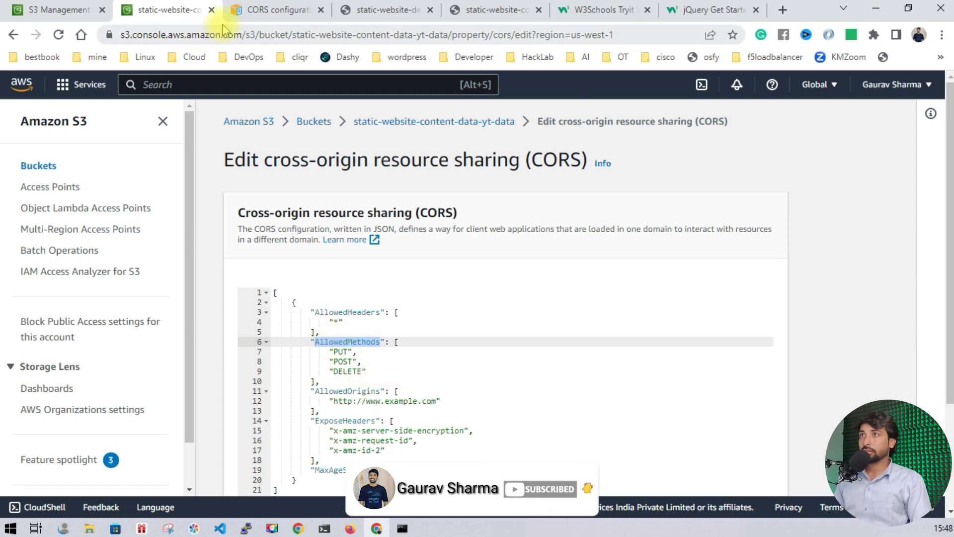
{"action": "left_click", "coordinate": [249, 10]}
{"action": "scroll", "coordinate": [265, 281], "scroll_direction": "down", "scroll_amount": 5}
{"action": "scroll", "coordinate": [243, 238], "scroll_direction": "up", "scroll_amount": 3}
{"action": "scroll", "coordinate": [199, 164], "scroll_direction": "down", "scroll_amount": 4}
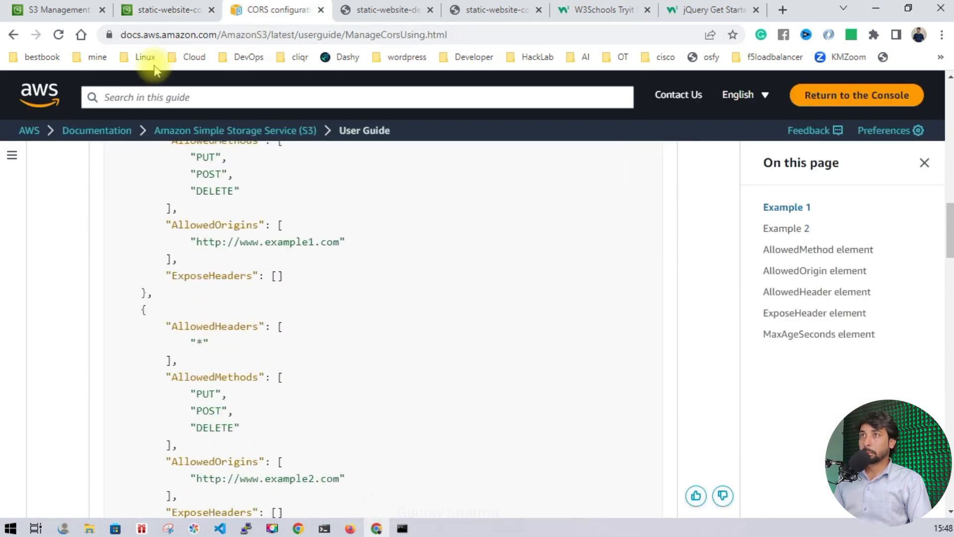
{"action": "left_click", "coordinate": [164, 10]}
{"action": "scroll", "coordinate": [381, 435], "scroll_direction": "down", "scroll_amount": 1}
{"action": "scroll", "coordinate": [381, 436], "scroll_direction": "up", "scroll_amount": 1}
{"action": "double_click", "coordinate": [321, 320]}
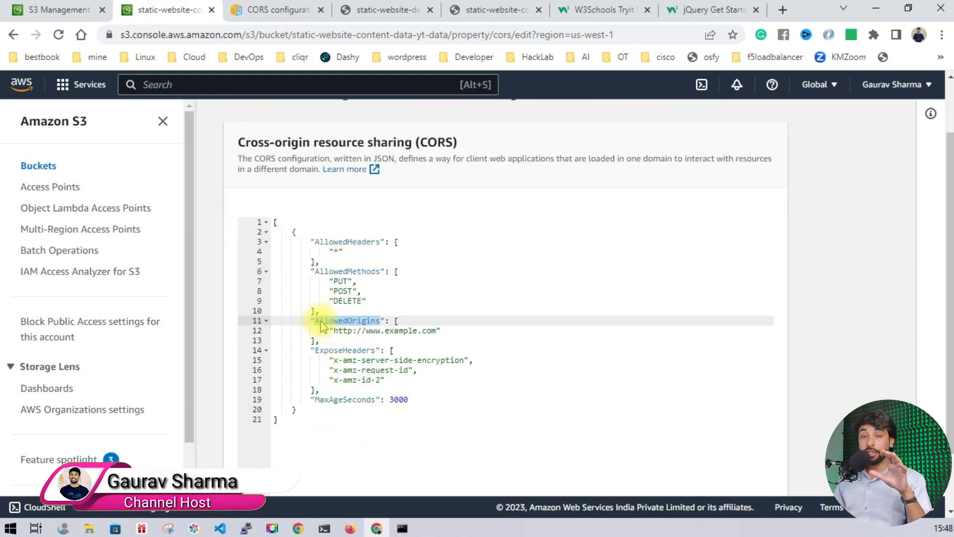
Close the CORS documentation page and copy the full endpoint address of the static demo website from its open page
{"action": "left_click", "coordinate": [81, 16]}
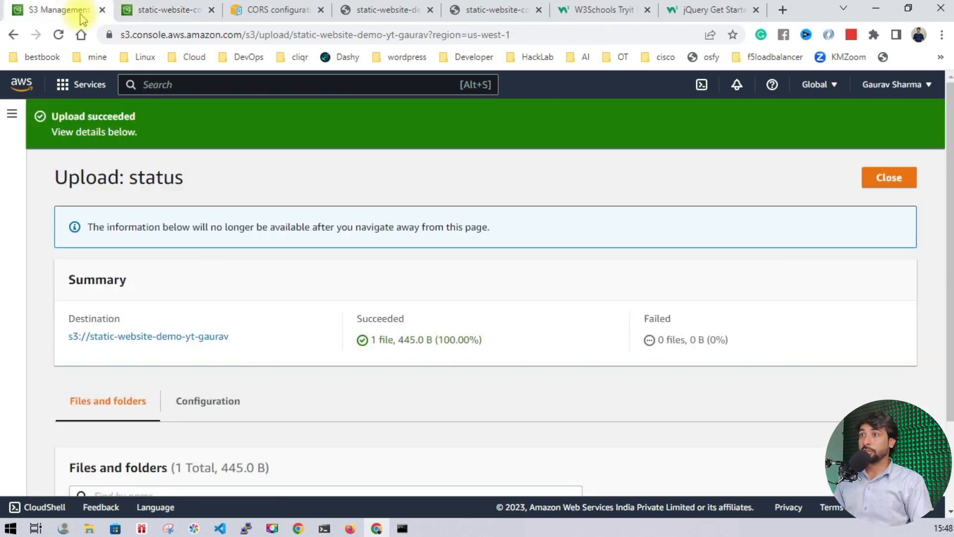
{"action": "scroll", "coordinate": [187, 298], "scroll_direction": "down", "scroll_amount": 2}
{"action": "scroll", "coordinate": [179, 298], "scroll_direction": "up", "scroll_amount": 2}
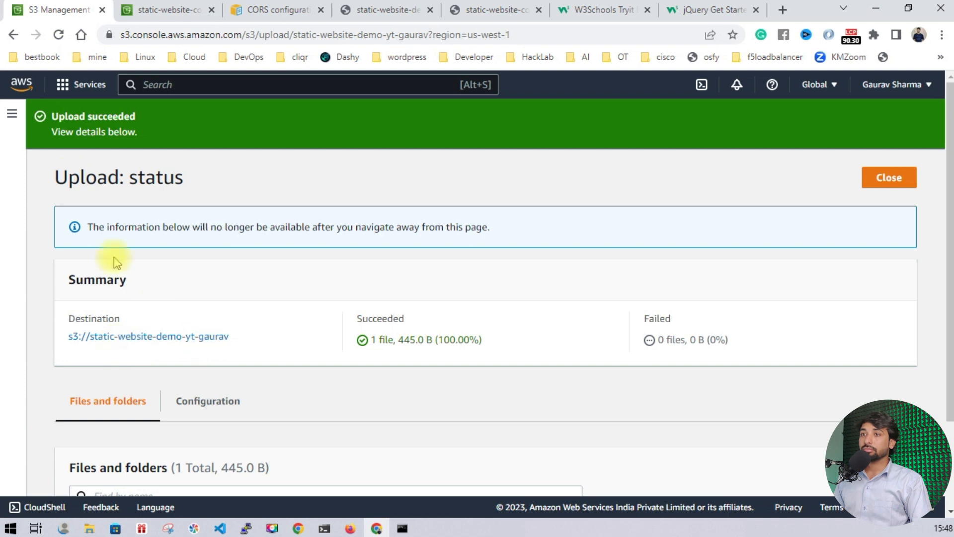
{"action": "left_click", "coordinate": [321, 10]}
{"action": "left_click", "coordinate": [284, 10]}
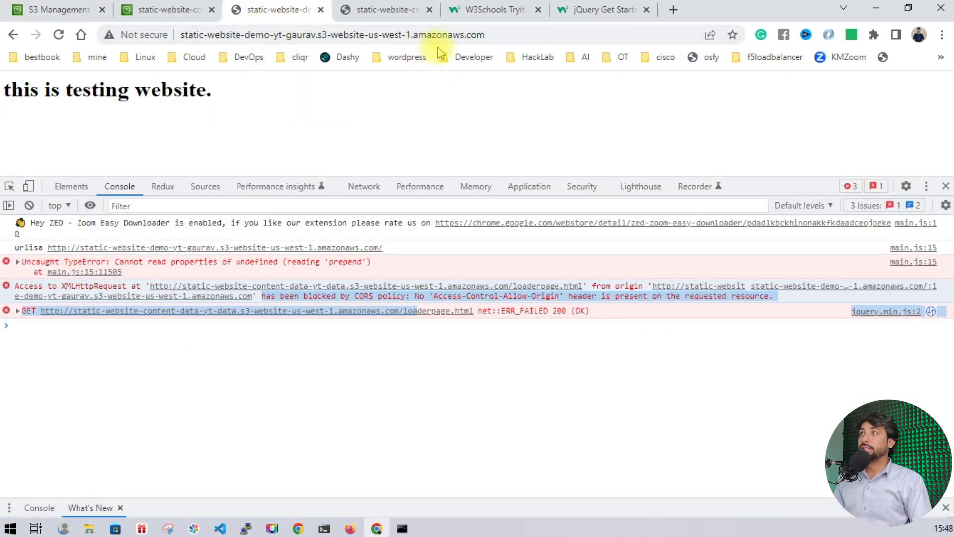
{"action": "left_click_drag", "start_coordinate": [480, 34], "coordinate": [167, 44]}
{"action": "key", "text": "ctrl+c"}
{"action": "left_click", "coordinate": [45, 10]}
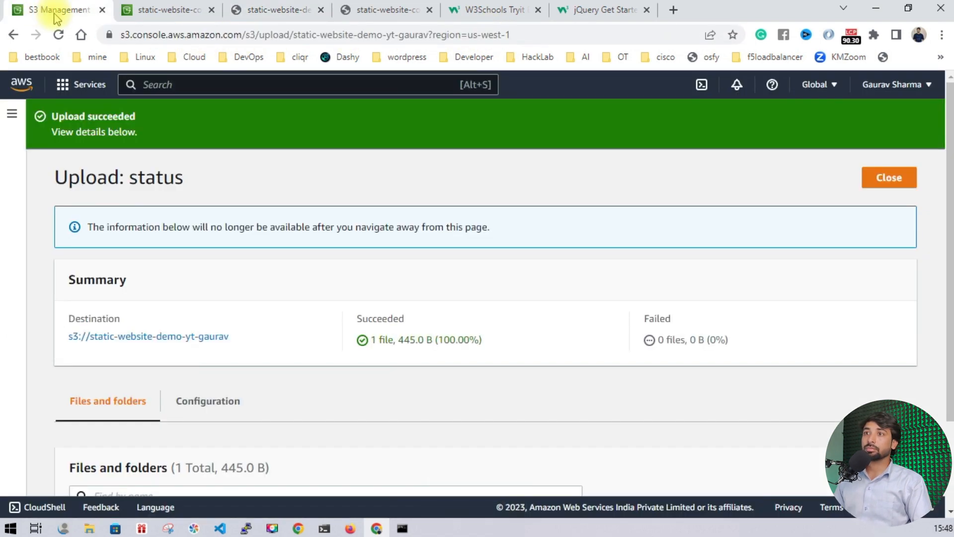
{"action": "left_click", "coordinate": [157, 10]}
{"action": "scroll", "coordinate": [298, 224], "scroll_direction": "down", "scroll_amount": 1}
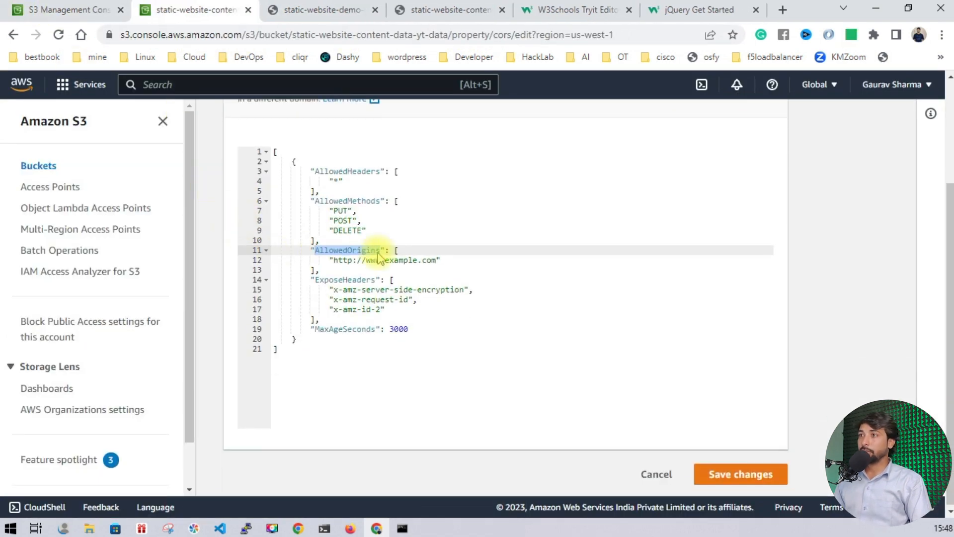
{"action": "left_click", "coordinate": [440, 258]}
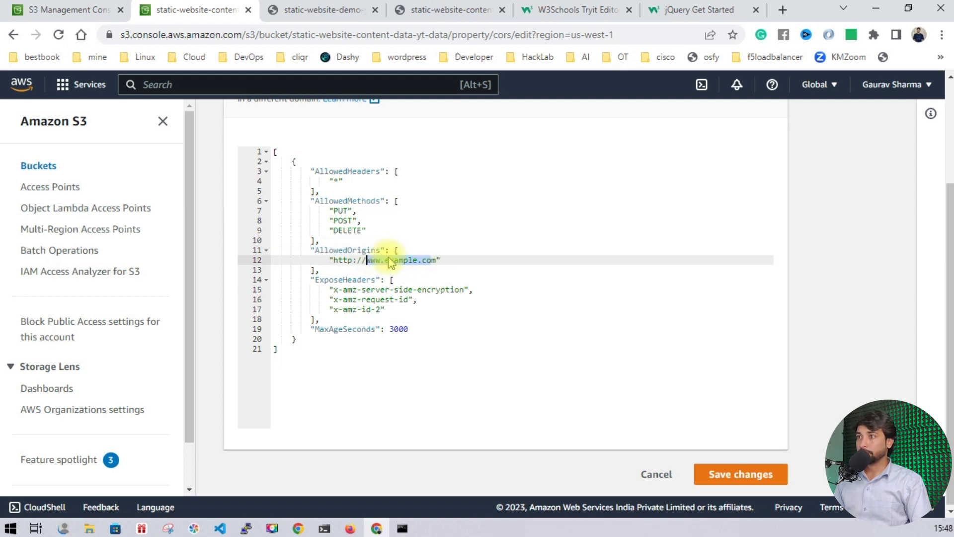
{"action": "key", "text": "ctrl+shift+Left"}
{"action": "key", "text": "ctrl+shift+Left"}
{"action": "key", "text": "ctrl+shift+Left"}
{"action": "key", "text": "ctrl+v"}
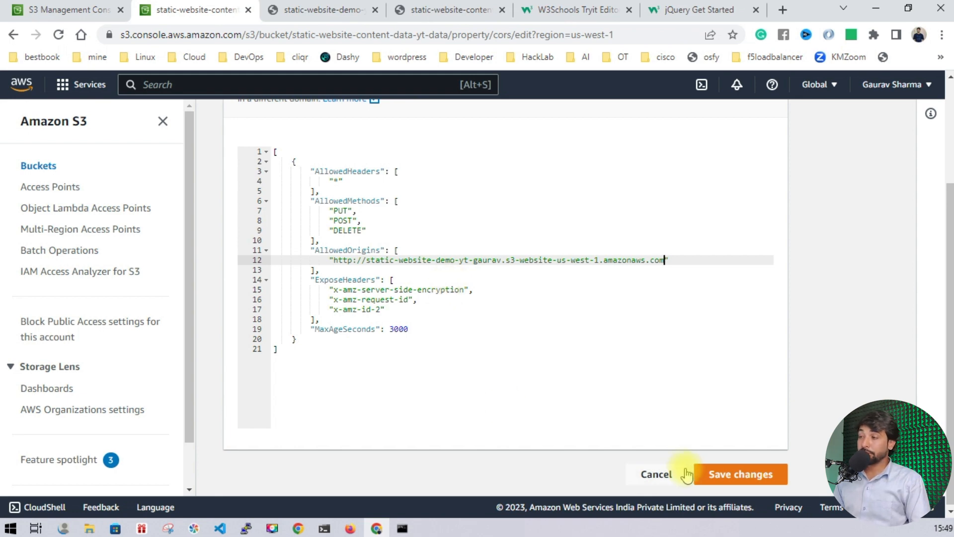
{"action": "left_click", "coordinate": [732, 475]}
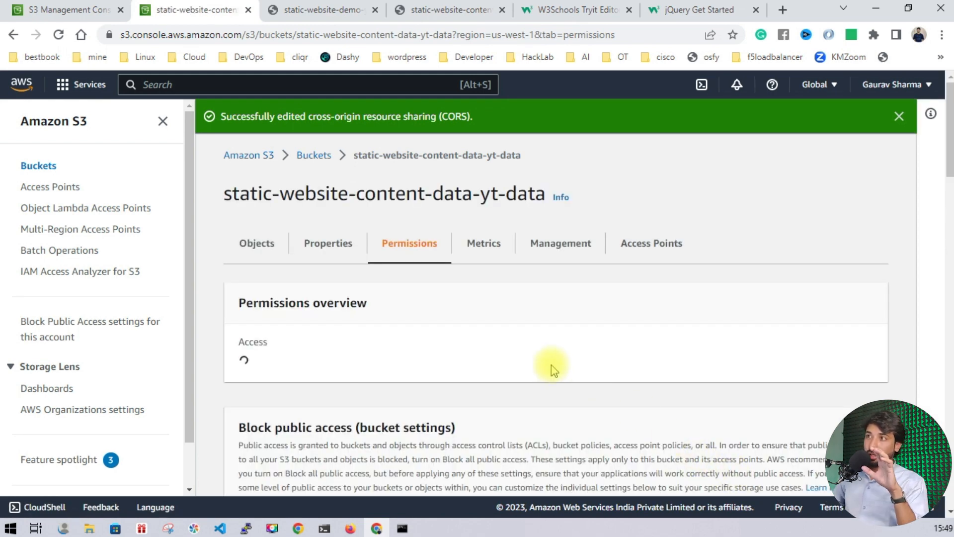
{"action": "left_click_drag", "start_coordinate": [523, 157], "coordinate": [376, 164]}
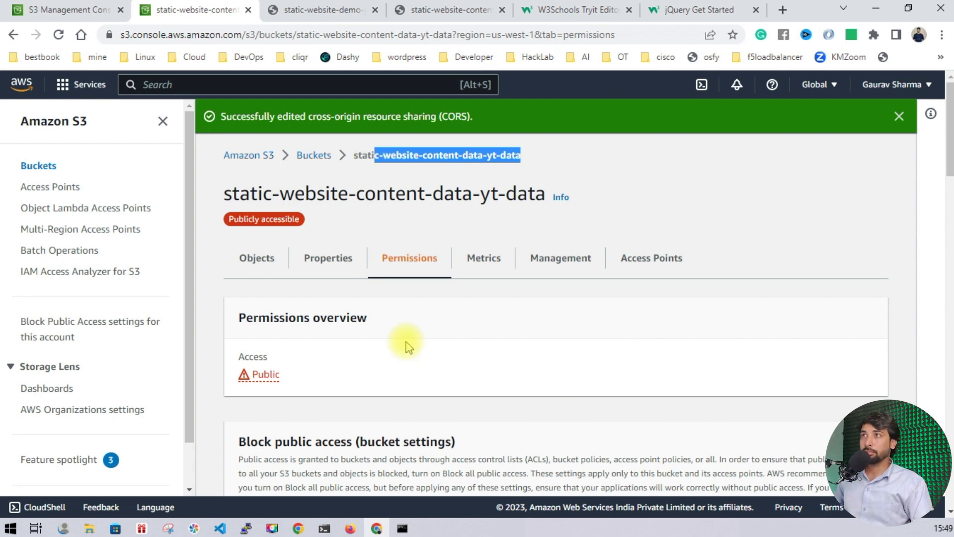
Reload the static website and examine the loaderpage.html request's error trace in the console and its response in the network log
{"action": "left_click", "coordinate": [322, 9]}
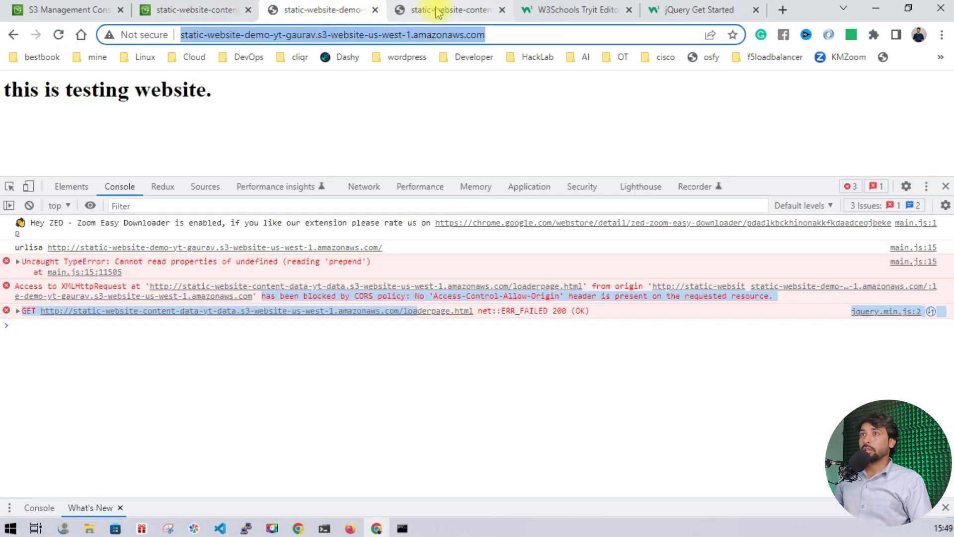
{"action": "left_click", "coordinate": [58, 35]}
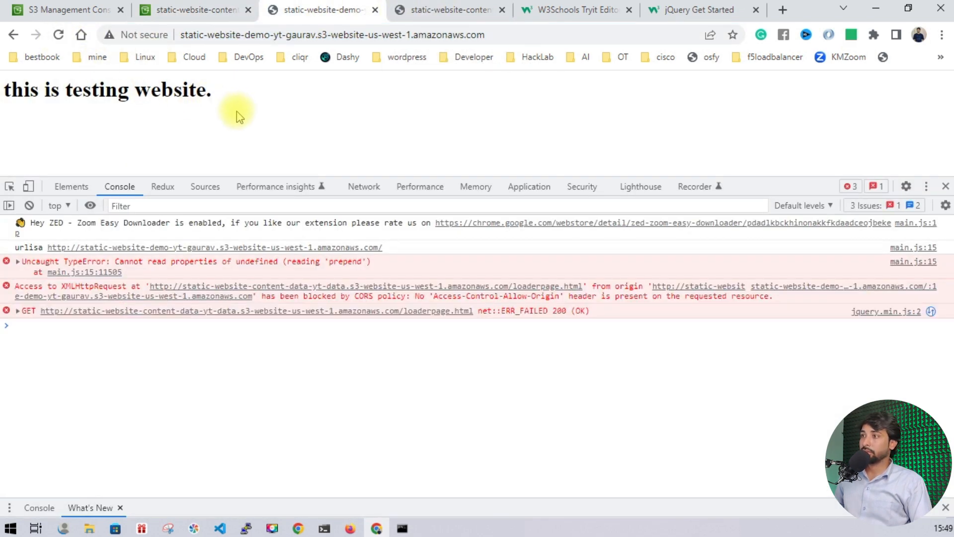
{"action": "left_click", "coordinate": [18, 311]}
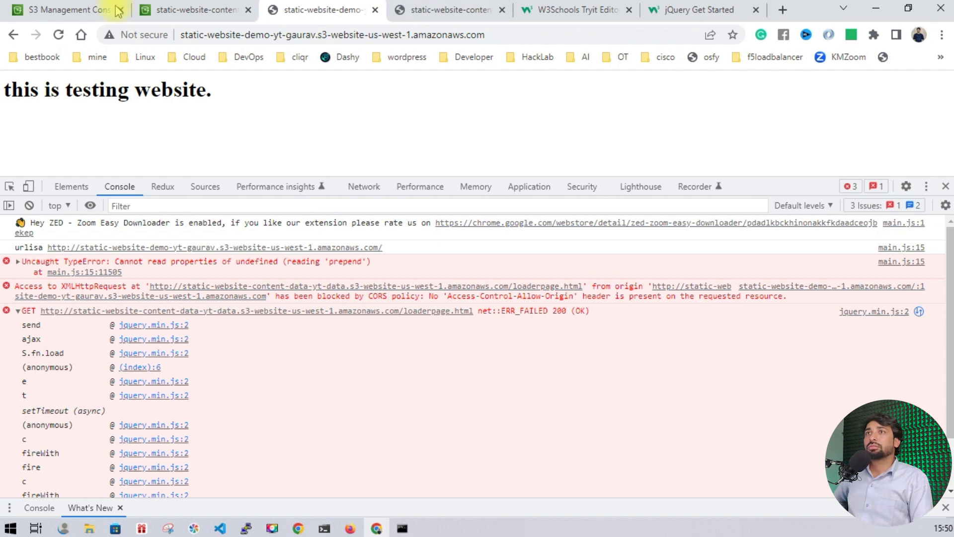
{"action": "left_click", "coordinate": [58, 34]}
{"action": "left_click", "coordinate": [364, 186]}
{"action": "left_click", "coordinate": [134, 317]}
{"action": "left_click", "coordinate": [539, 300]}
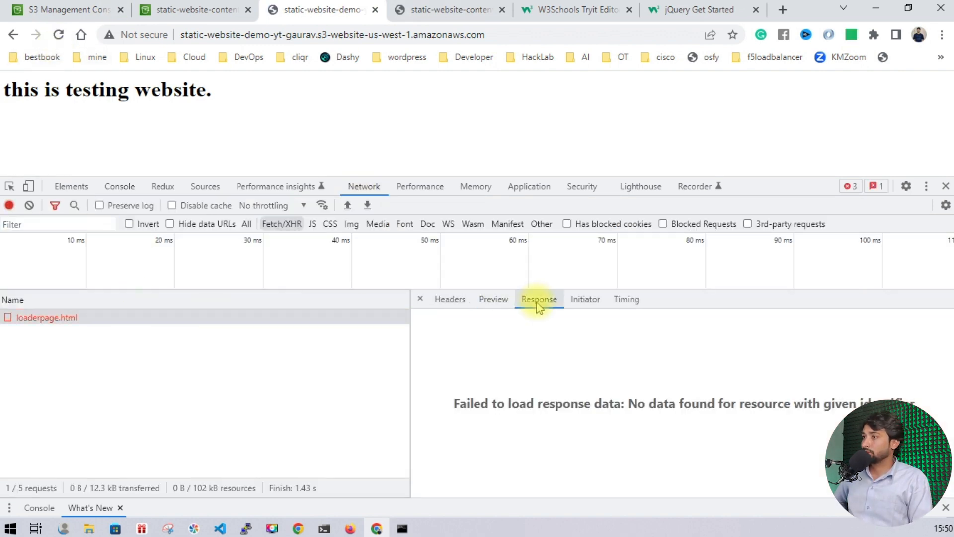
Add "GET" as the first AllowedMethods entry in the content bucket's CORS configuration and save the changes
{"action": "left_click", "coordinate": [197, 10]}
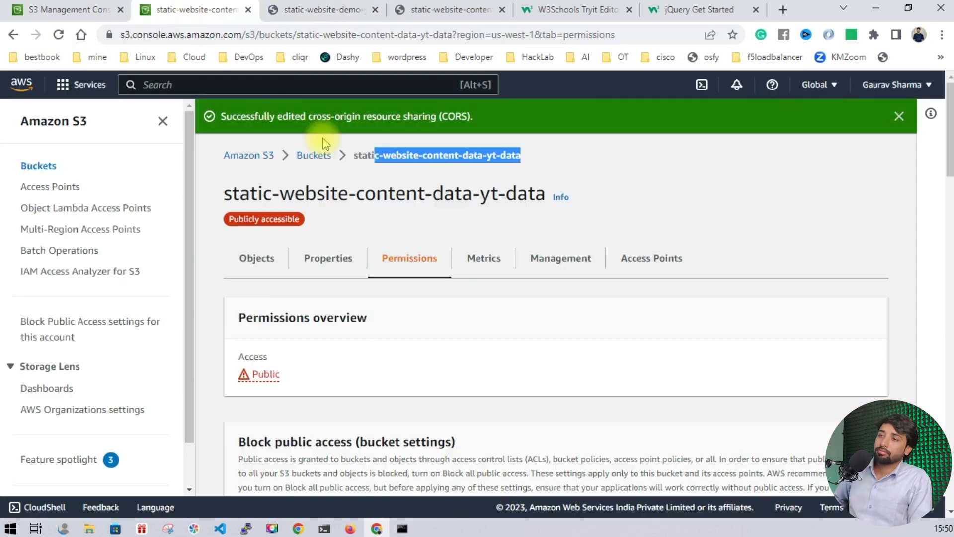
{"action": "scroll", "coordinate": [430, 204], "scroll_direction": "down", "scroll_amount": 20}
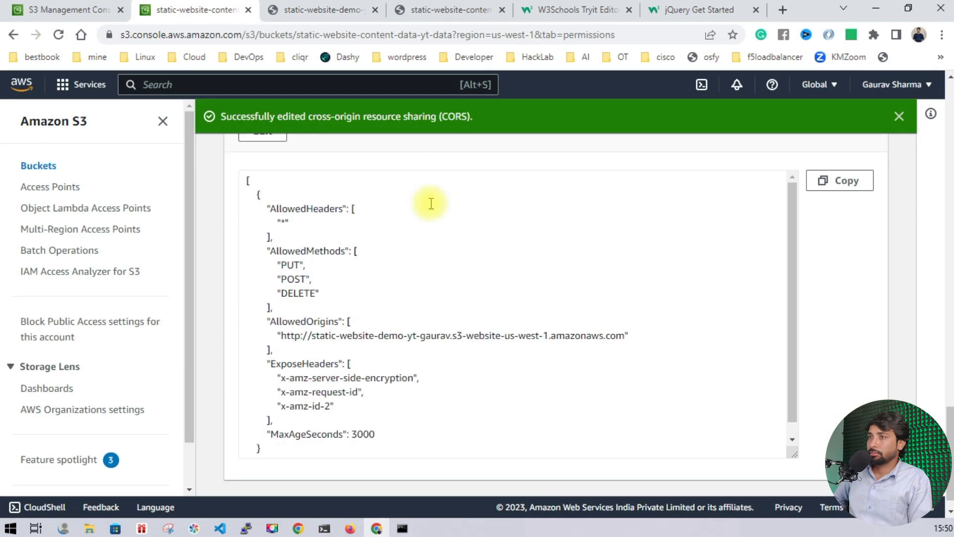
{"action": "left_click", "coordinate": [381, 246]}
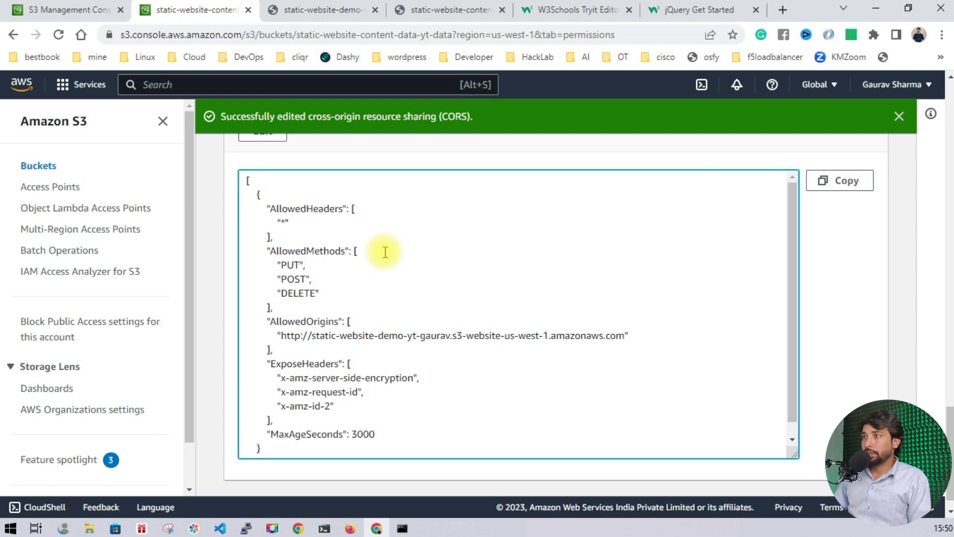
{"action": "scroll", "coordinate": [571, 204], "scroll_direction": "up", "scroll_amount": 4}
{"action": "left_click", "coordinate": [262, 343]}
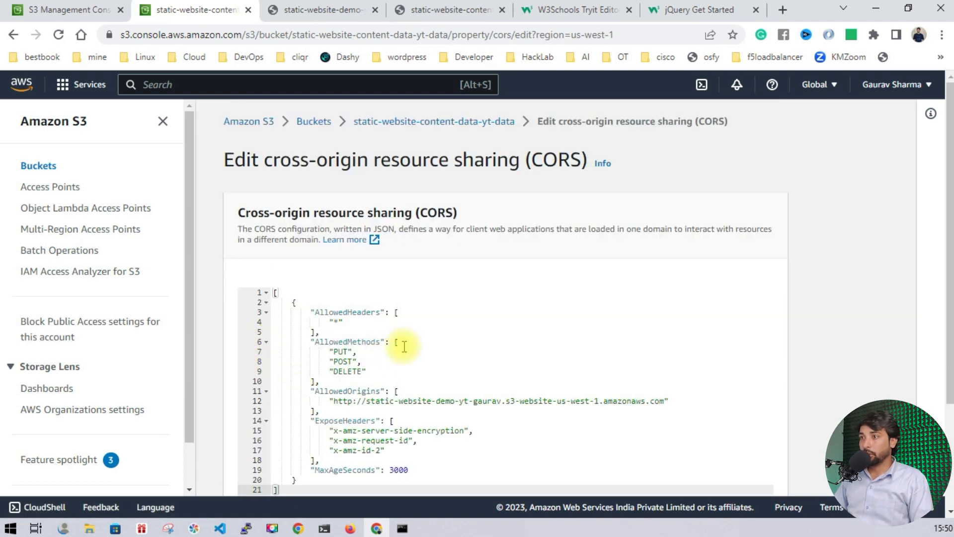
{"action": "left_click", "coordinate": [404, 346]}
{"action": "key", "text": "Return"}
{"action": "key", "text": "Tab"}
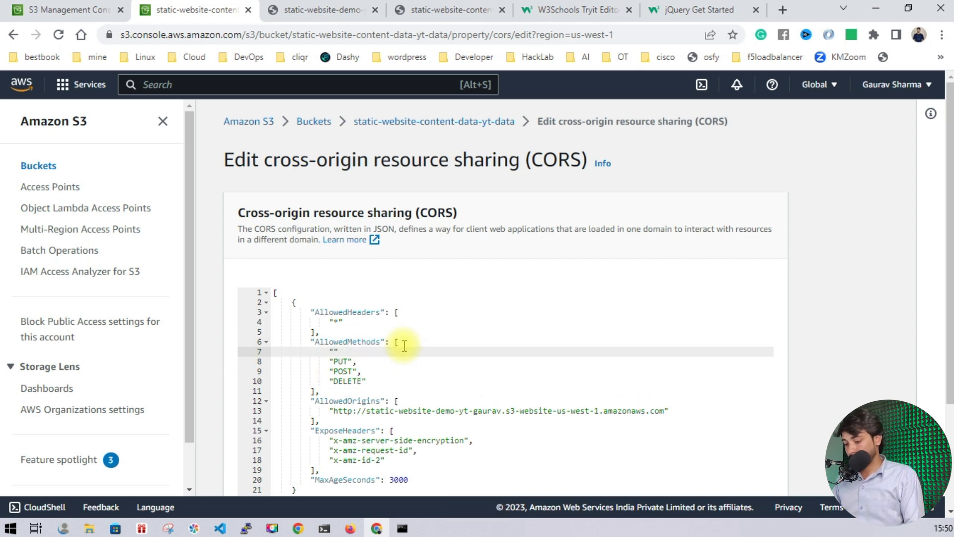
{"action": "type", "text": "\"GET"}
{"action": "scroll", "coordinate": [397, 343], "scroll_direction": "down", "scroll_amount": 3}
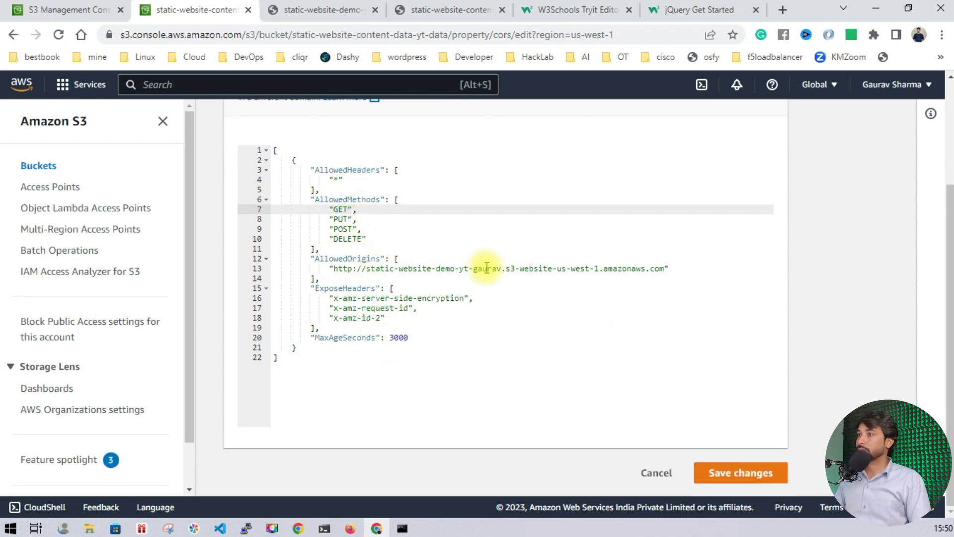
{"action": "left_click", "coordinate": [727, 474]}
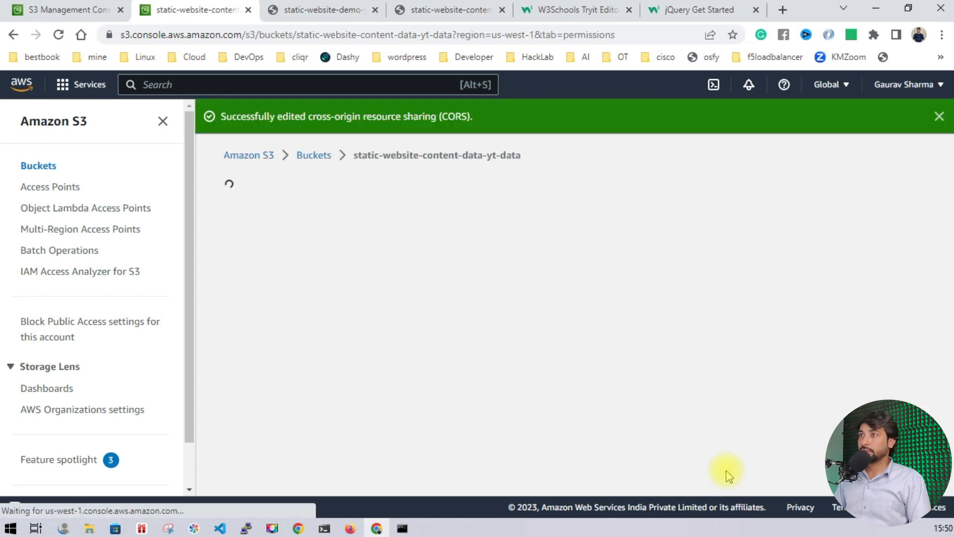
Reload the static website, check the page for the loaderpage.html content, and return to the content bucket
{"action": "left_click", "coordinate": [325, 10]}
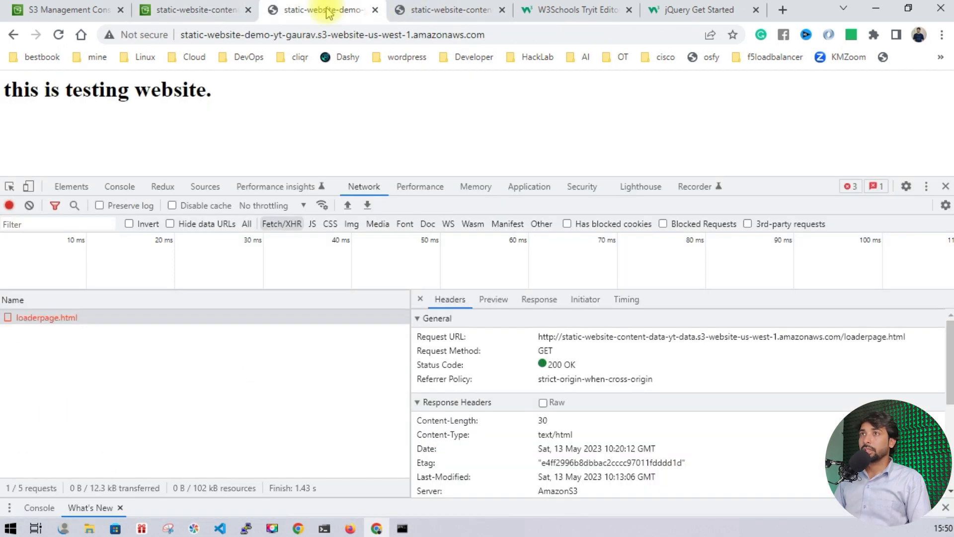
{"action": "left_click", "coordinate": [59, 37]}
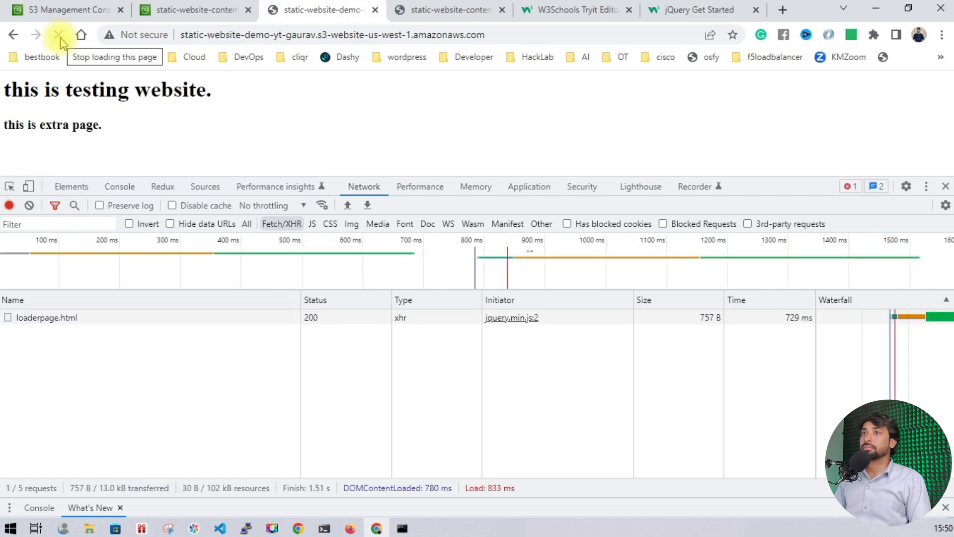
{"action": "left_click_drag", "start_coordinate": [132, 132], "coordinate": [20, 127]}
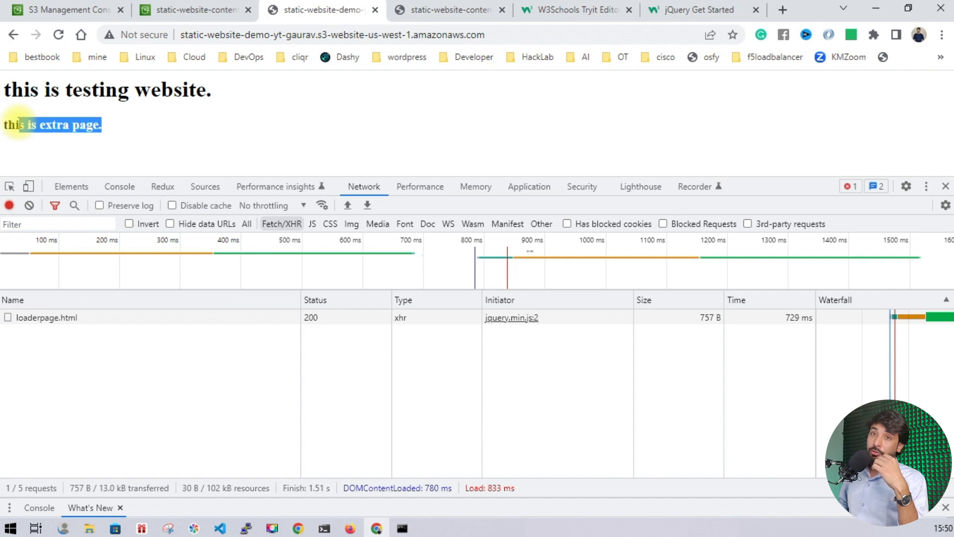
{"action": "left_click", "coordinate": [60, 10]}
{"action": "left_click", "coordinate": [167, 12]}
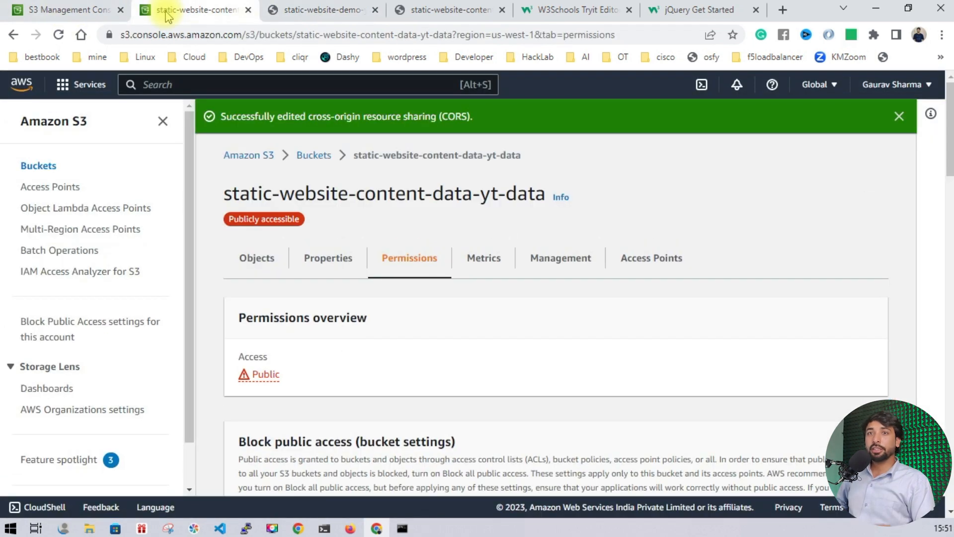
Open learning-ocean.com in a new browser tab
{"action": "left_click", "coordinate": [782, 11]}
{"action": "type", "text": "learn"}
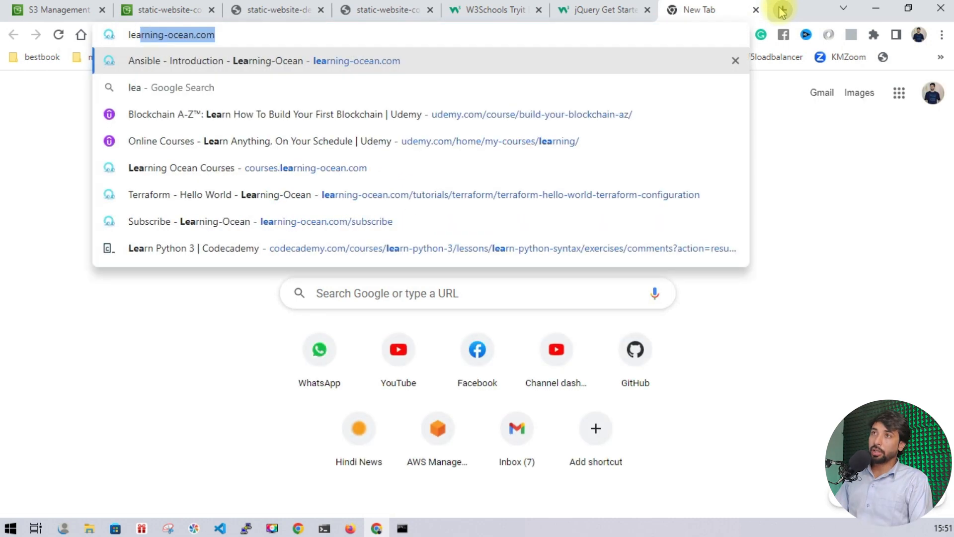
{"action": "key", "text": "BackSpace"}
{"action": "key", "text": "BackSpace"}
{"action": "type", "text": "a"}
{"action": "key", "text": "BackSpace"}
{"action": "key", "text": "BackSpace"}
{"action": "key", "text": "BackSpace"}
{"action": "key", "text": "BackSpace"}
{"action": "key", "text": "BackSpace"}
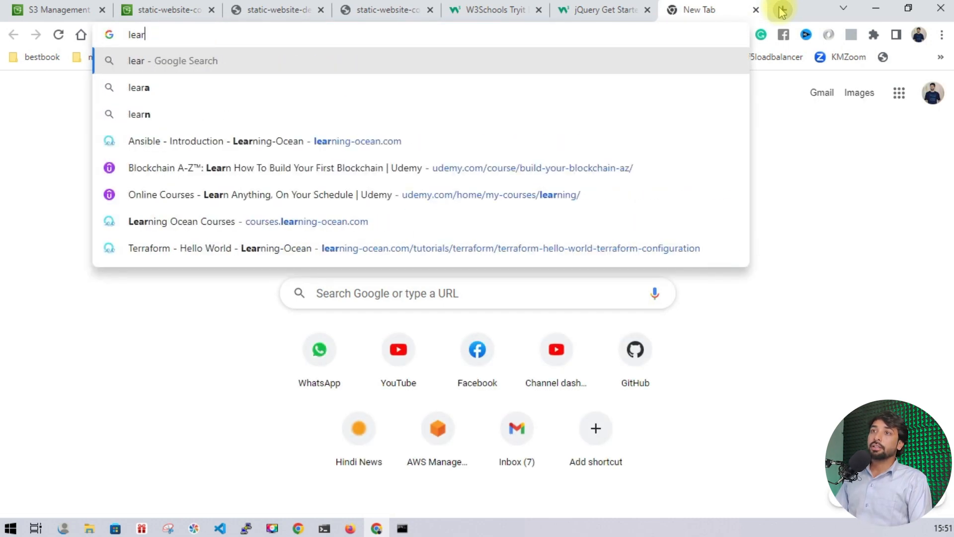
{"action": "type", "text": "lea"}
{"action": "key", "text": "Return"}
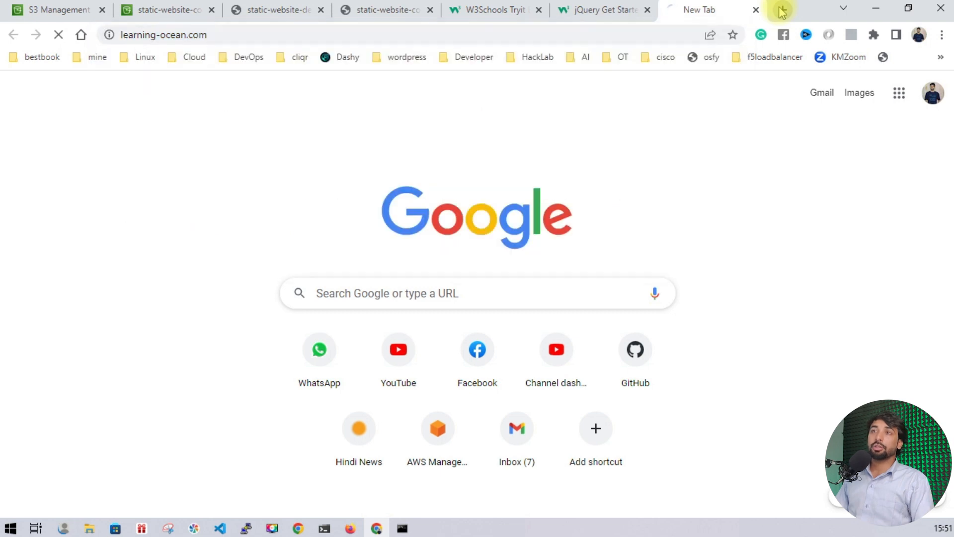